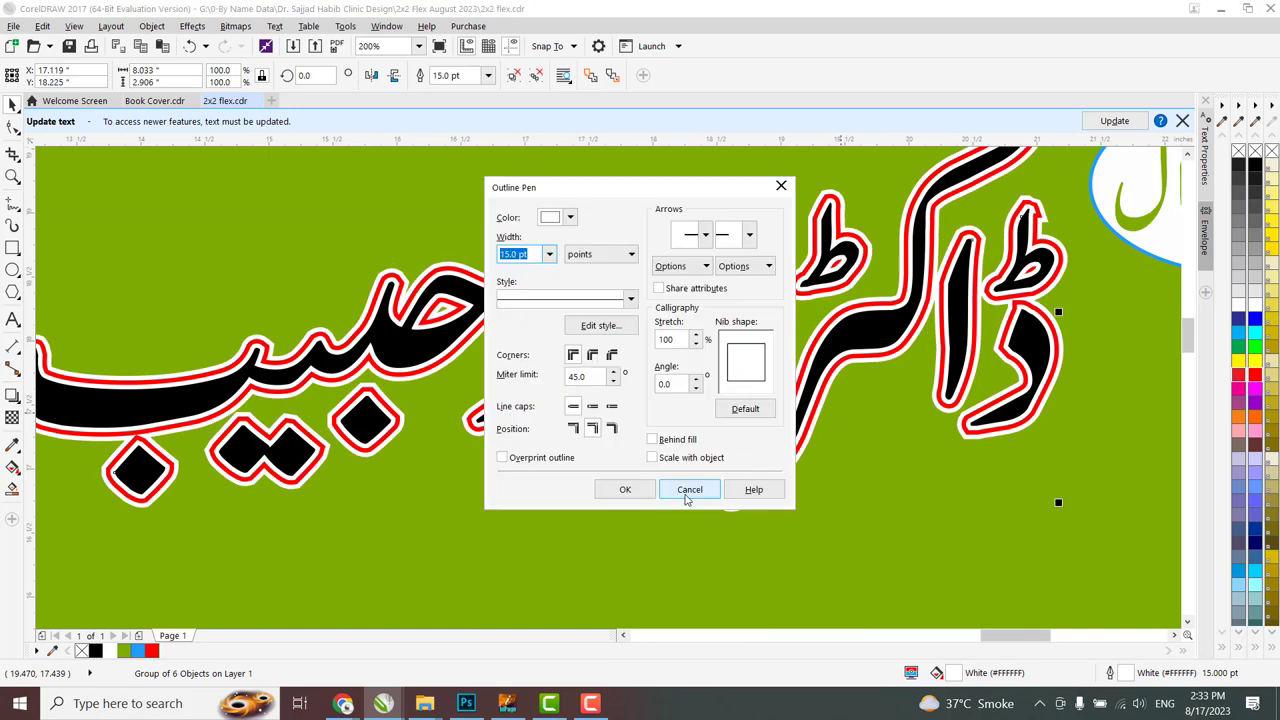
Give the outline copies behind the doctor's name rounded corners.
click(686, 491)
key(ctrl+z)
key(F12)
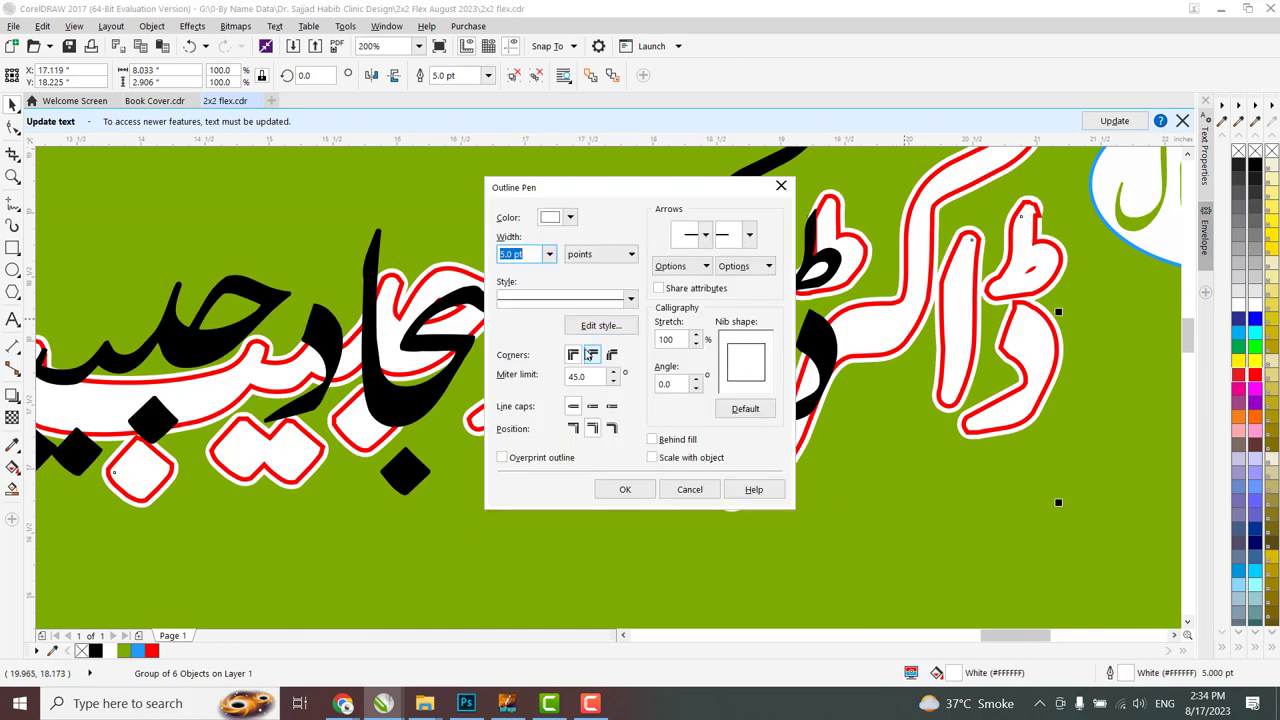
key(Return)
key(F12)
key(Return)
scroll(271, 282, down, 4)
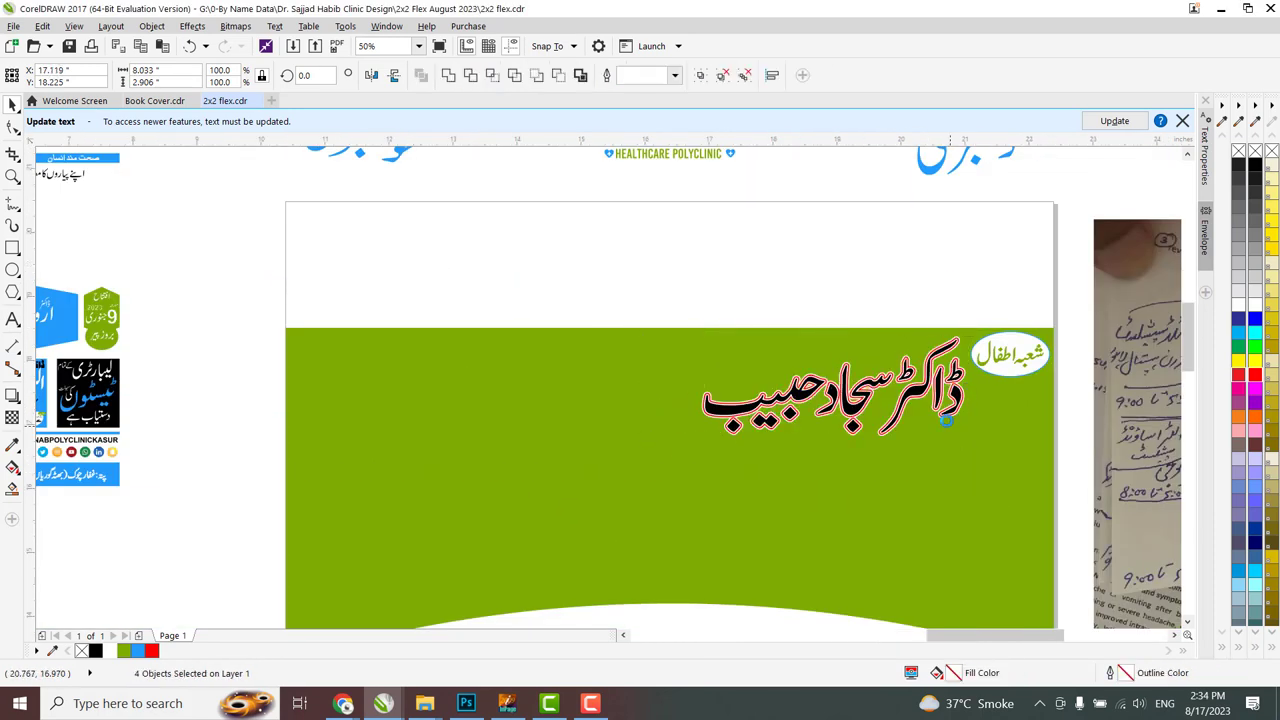
Examine the شعبہ اطفال badge, the handwritten reference note and the older clinic layouts beside the page.
scroll(950, 453, up, 2)
click(1037, 293)
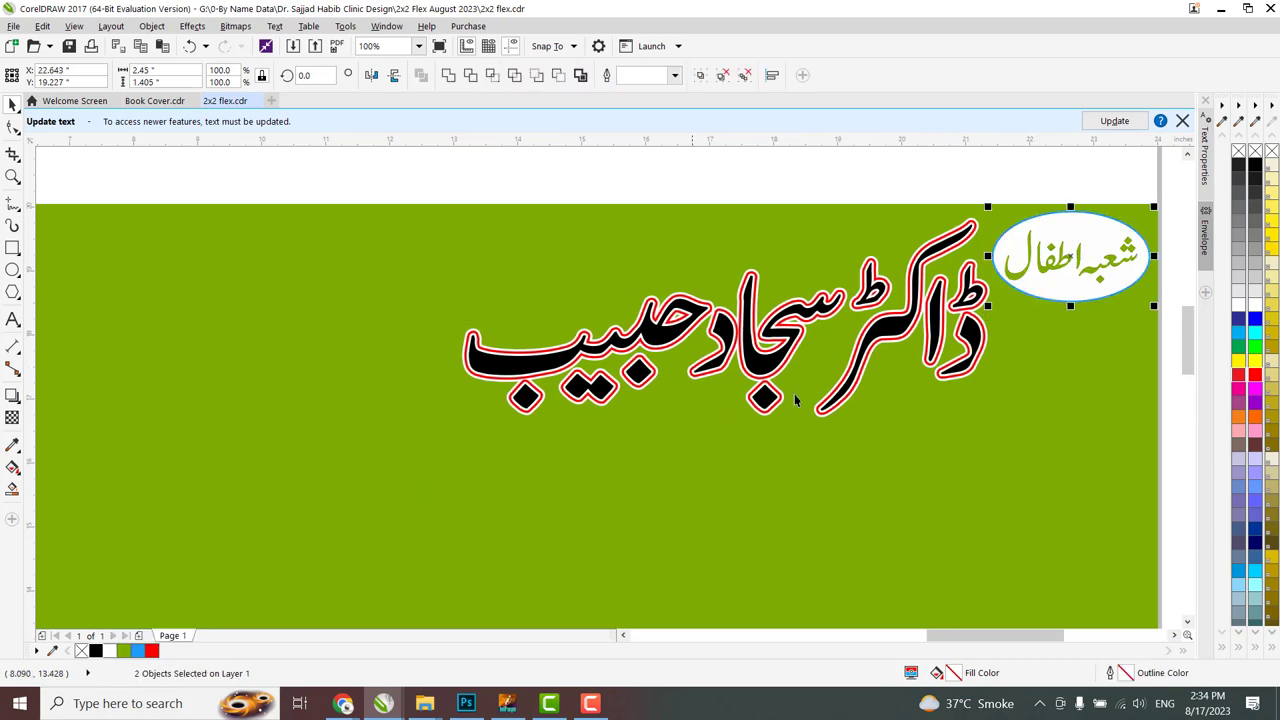
ctrl+click(1070, 258)
scroll(1100, 262, up, 2)
scroll(1000, 350, down, 6)
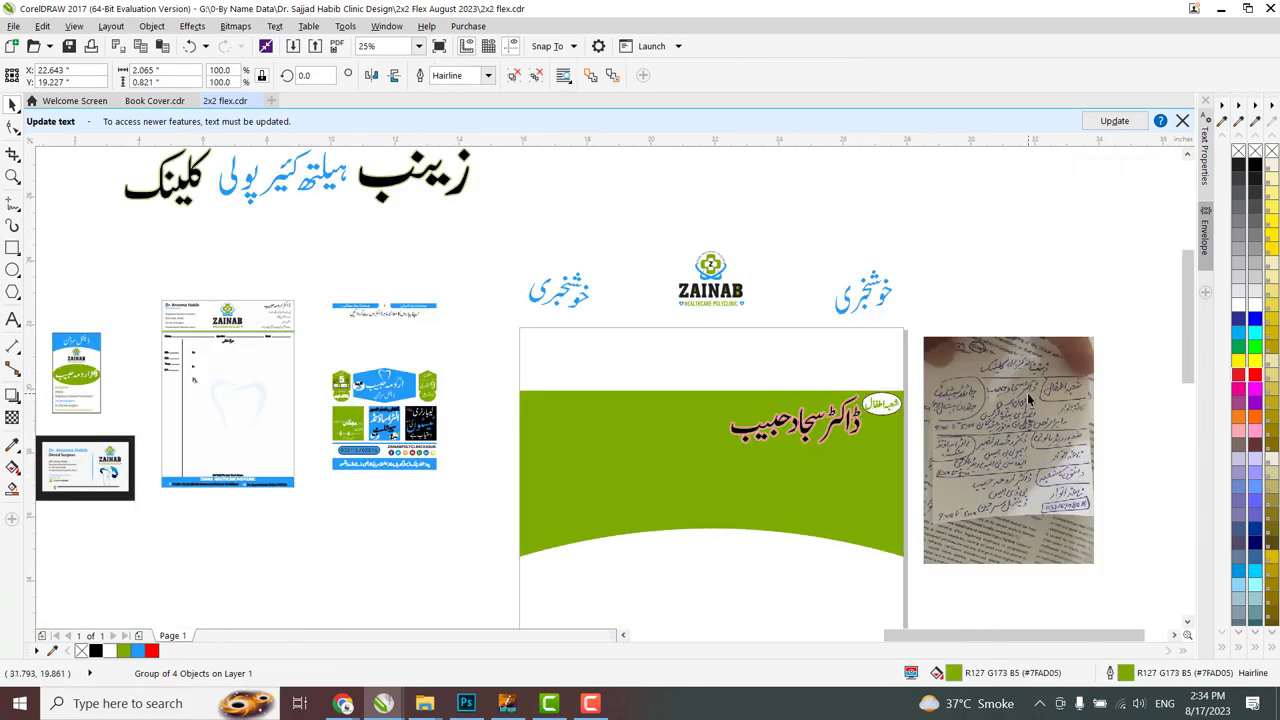
scroll(385, 390, up, 4)
scroll(555, 505, down, 4)
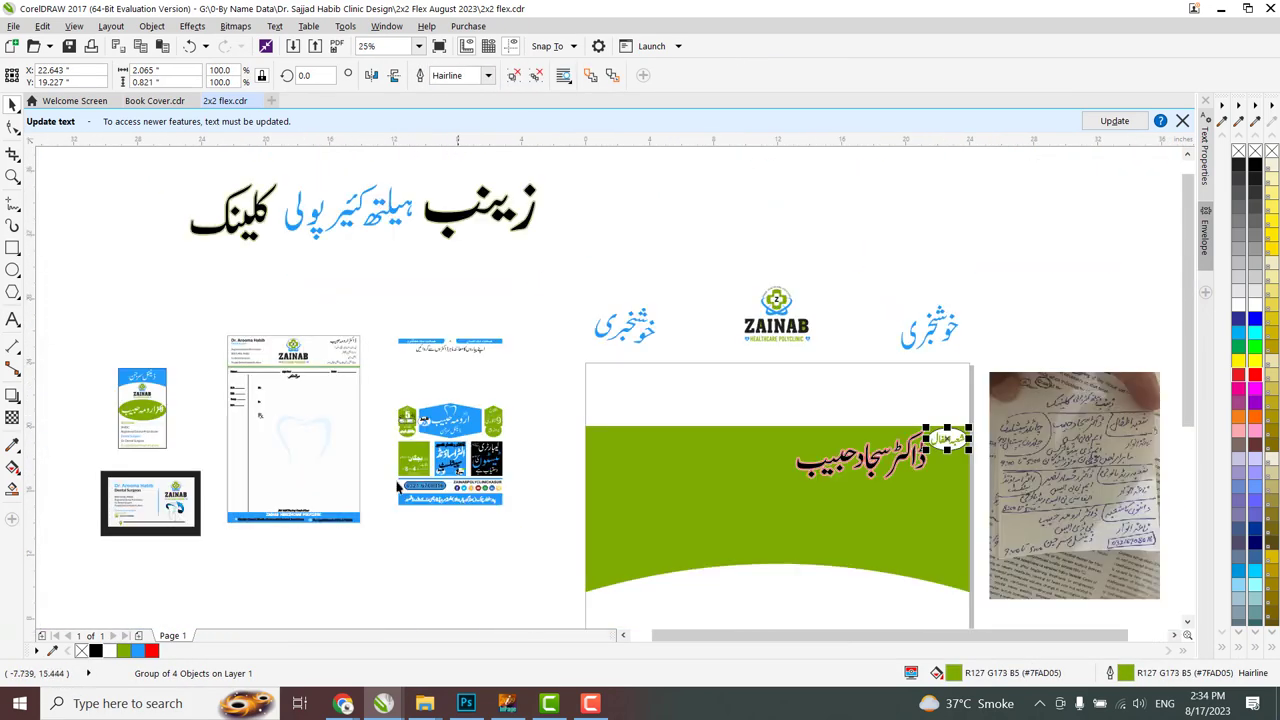
scroll(150, 464, up, 3)
scroll(268, 403, down, 3)
Place the clinic name heading in the white band above the green background, scaled to 21 inches wide.
click(630, 465)
scroll(630, 465, up, 2)
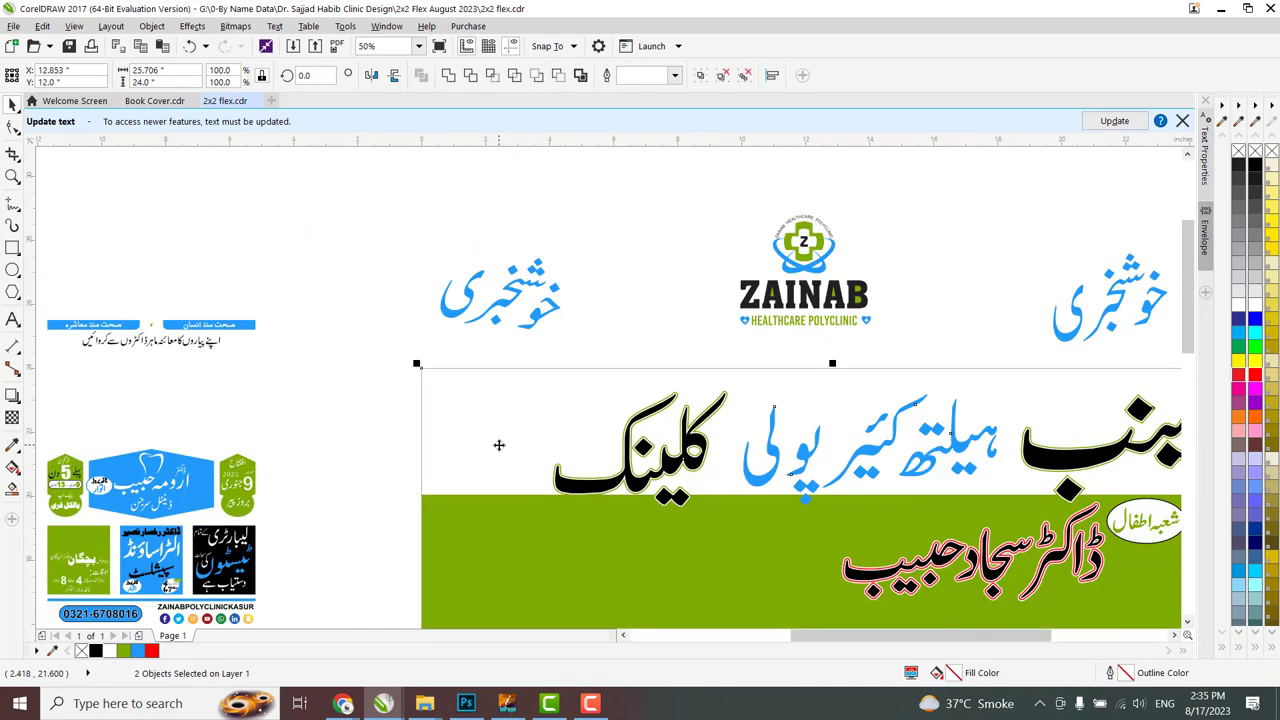
click(500, 443)
scroll(585, 515, down, 1)
click(449, 487)
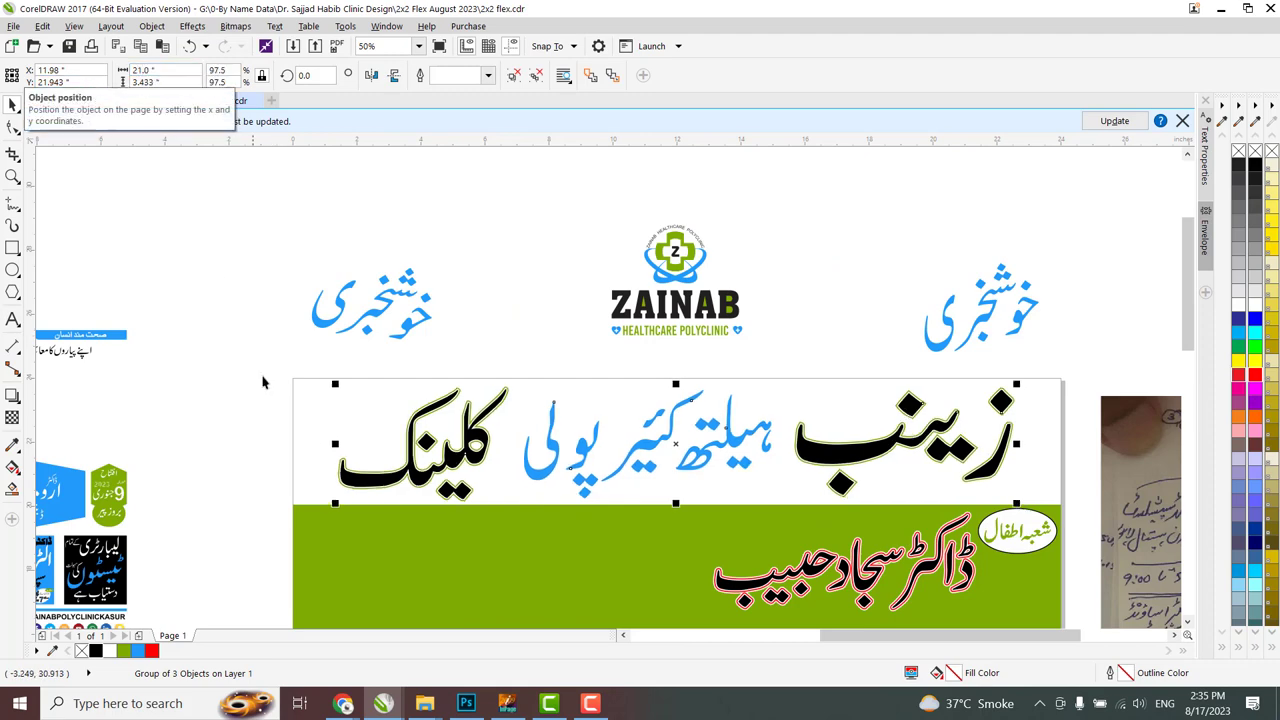
key(Escape)
Stack the two qualification lines under the doctor's name, fill them white and enlarge them to about 4.3 inches wide.
scroll(483, 548, down, 1)
scroll(483, 548, up, 1)
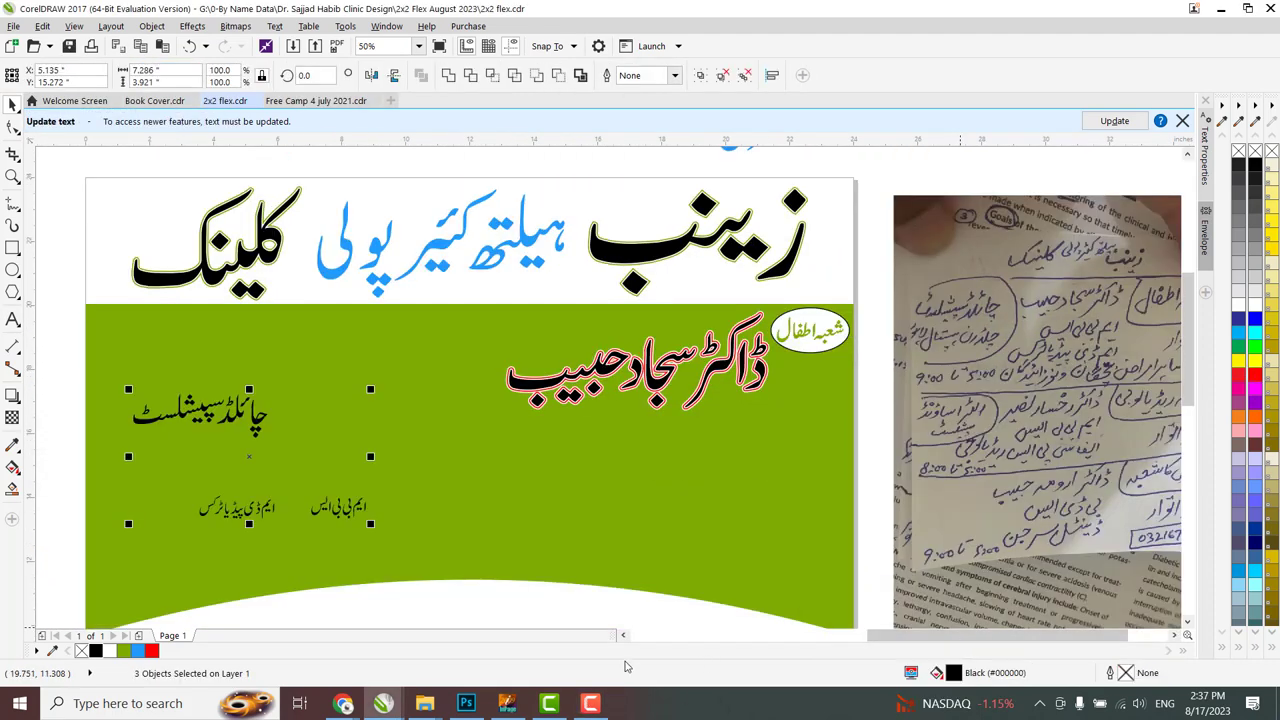
click(323, 511)
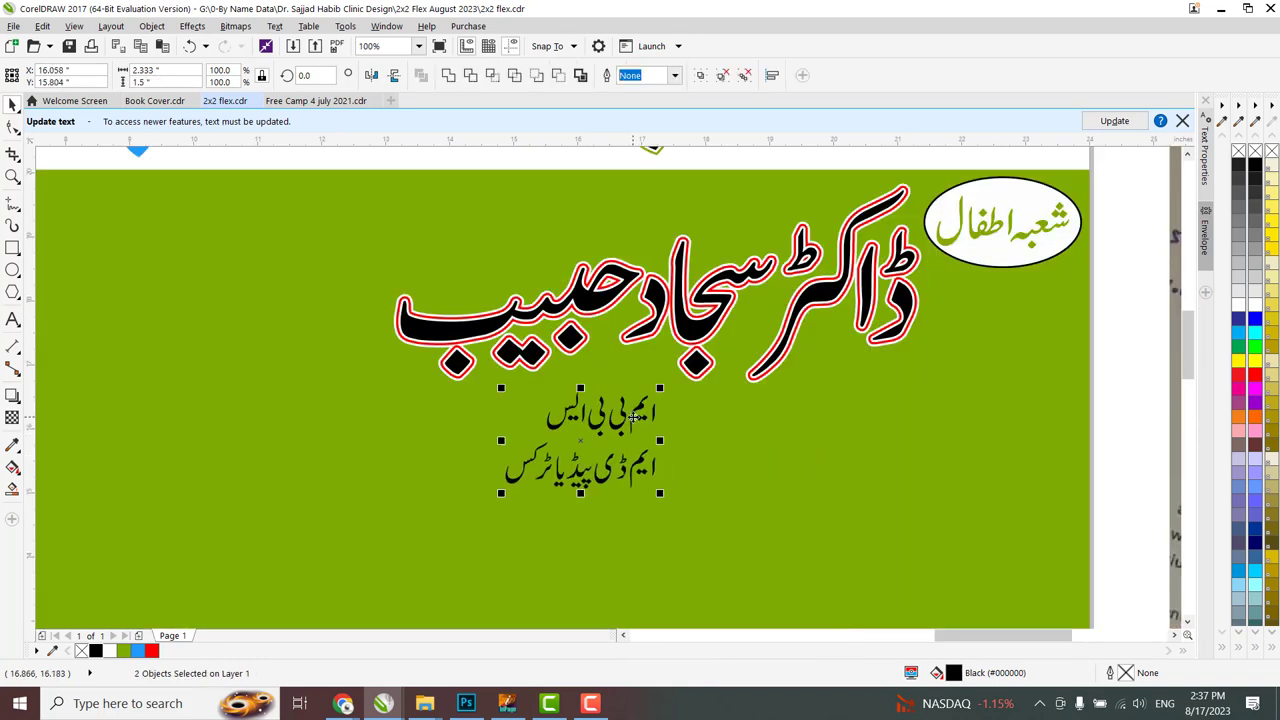
click(1238, 304)
drag(655, 418, 580, 471)
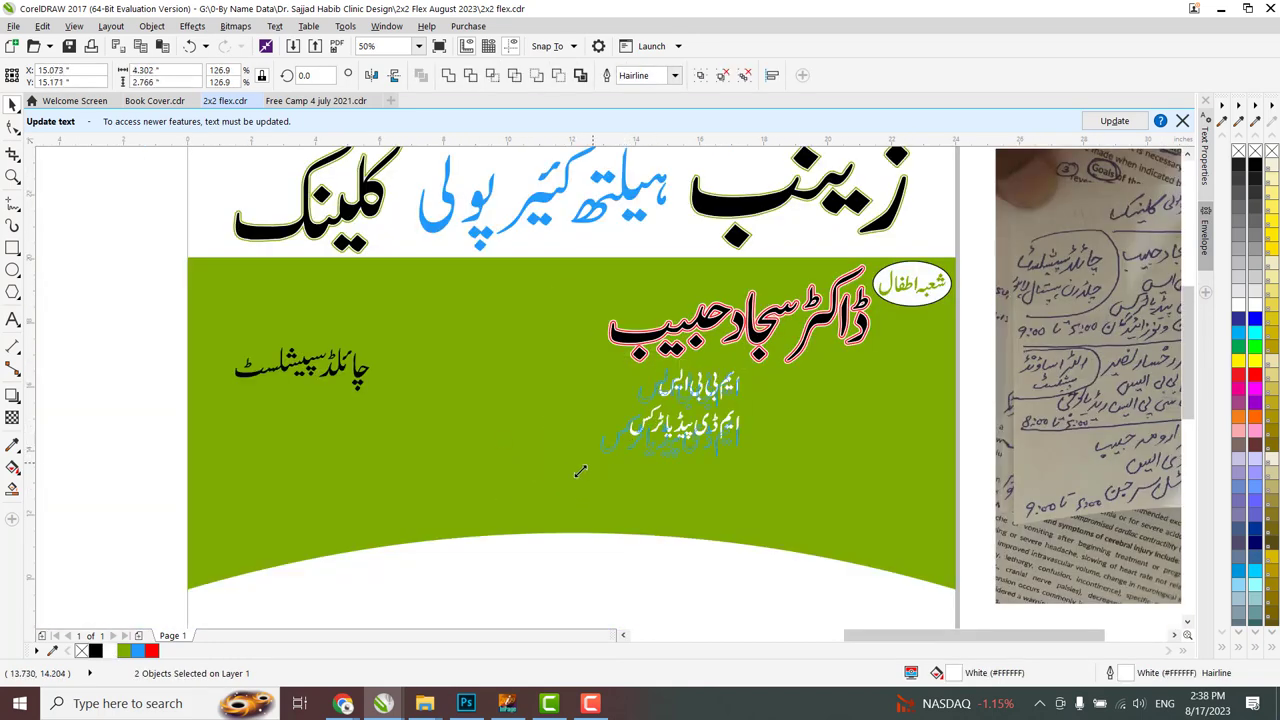
Move the چائلڈ سپیشلسٹ text beside the doctor's name and enlarge it to about 5.4 inches wide.
drag(362, 372, 625, 307)
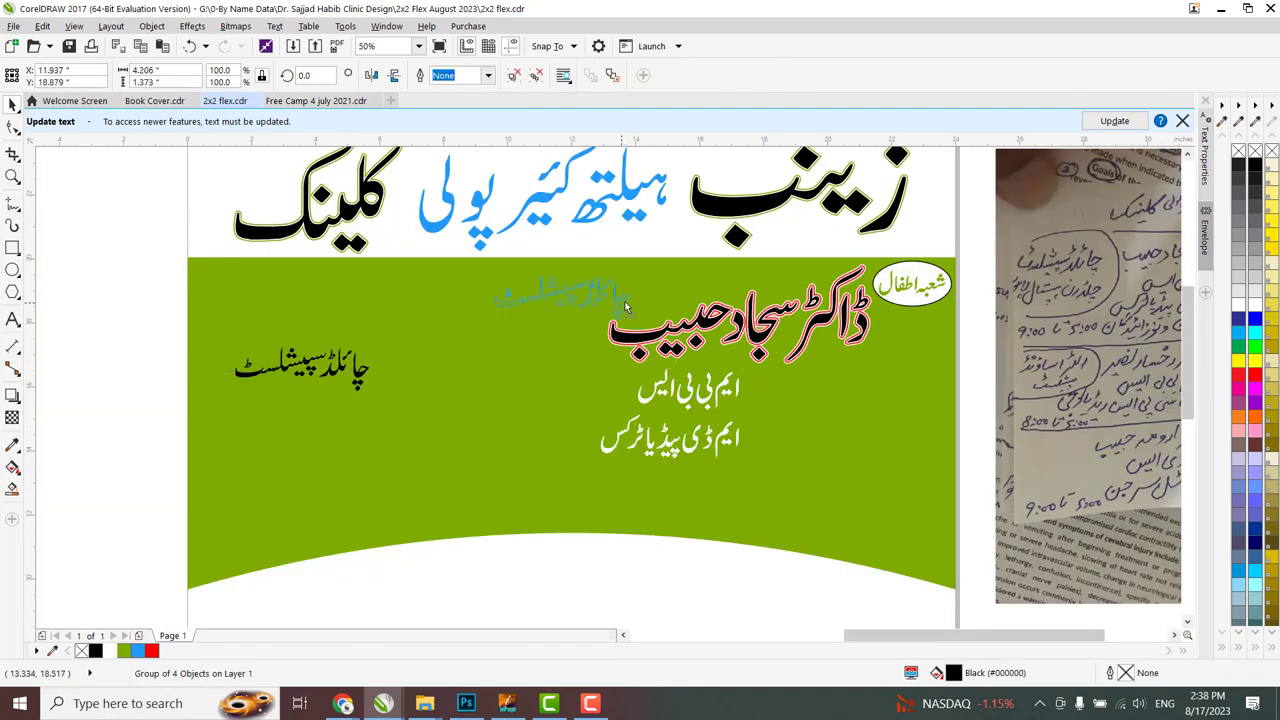
drag(440, 328, 446, 329)
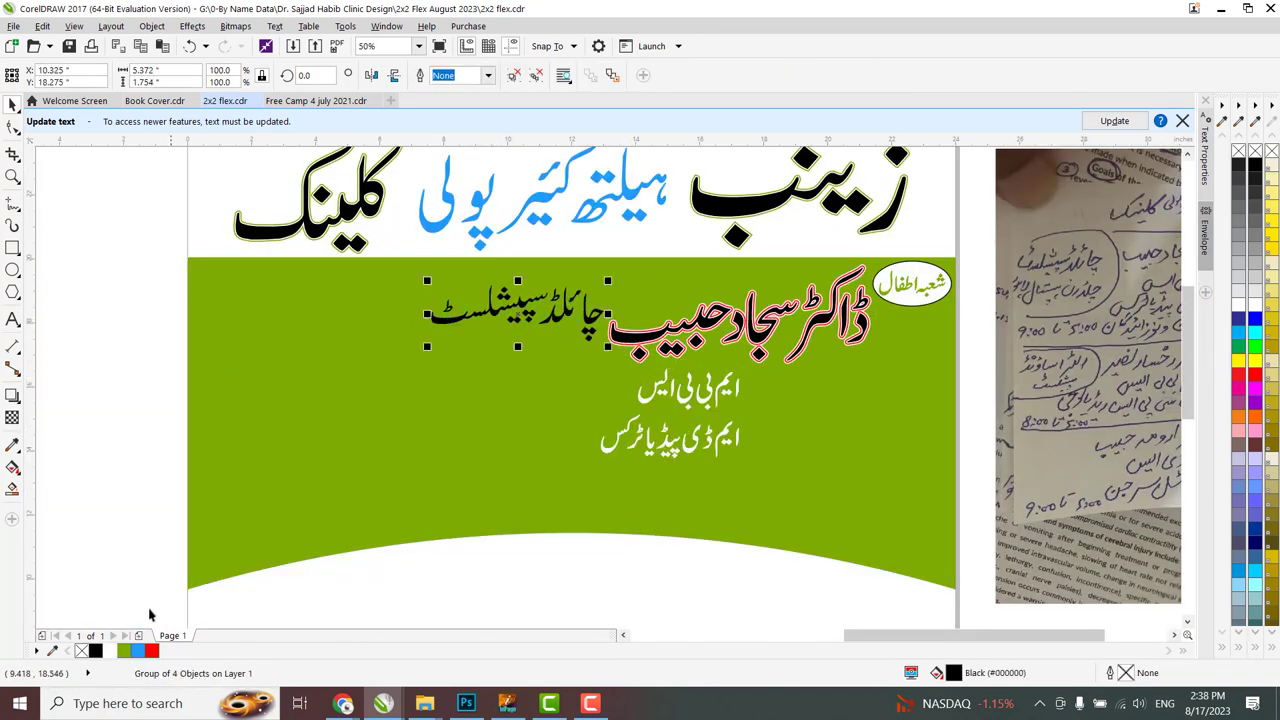
Bring the چلڈرن ہسپتال لاہور text from InPage into CorelDRAW and place it in white under چائلڈ سپیشلسٹ, about 4.7 inches wide.
key(alt+Tab)
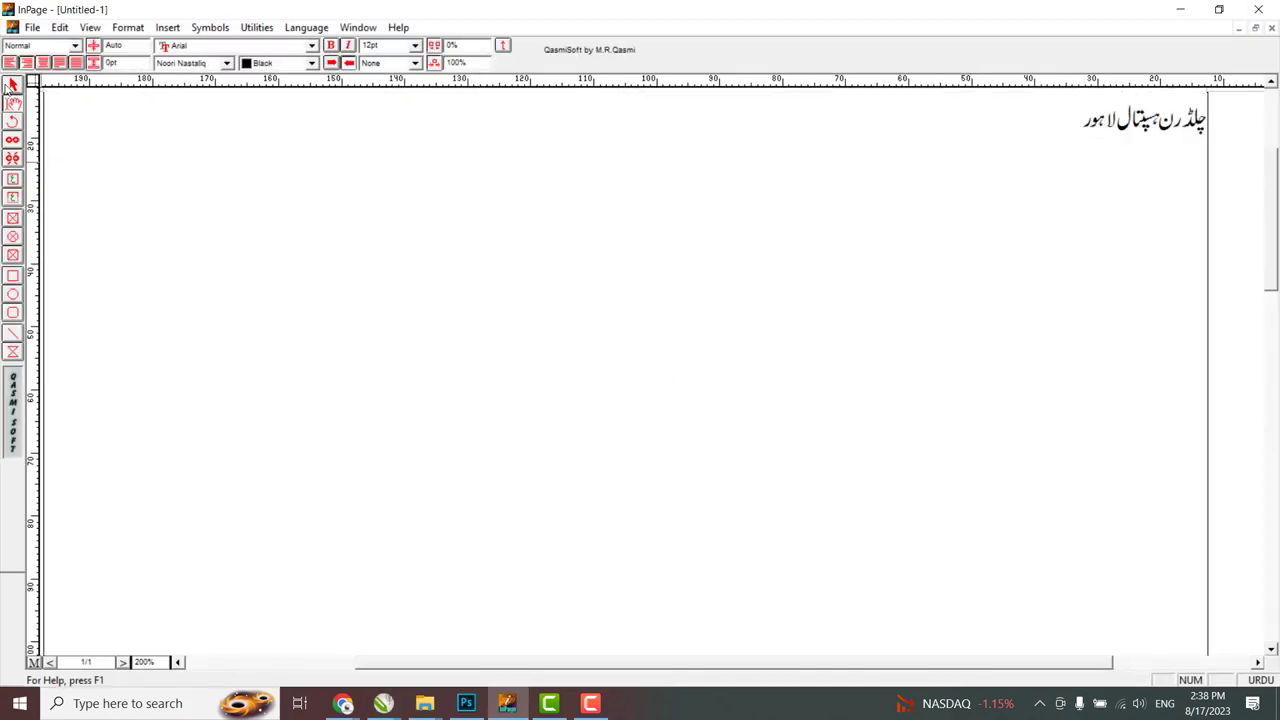
click(383, 703)
click(378, 636)
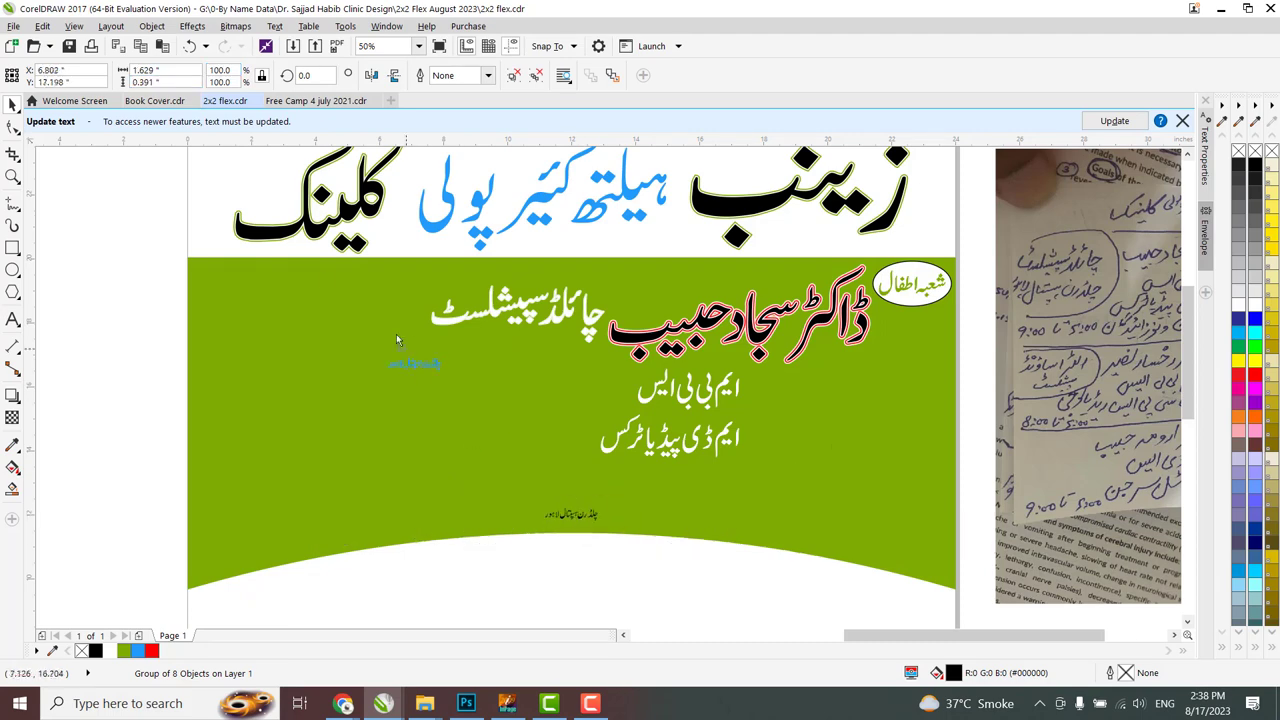
key(ctrl+z)
scroll(340, 340, up, 2)
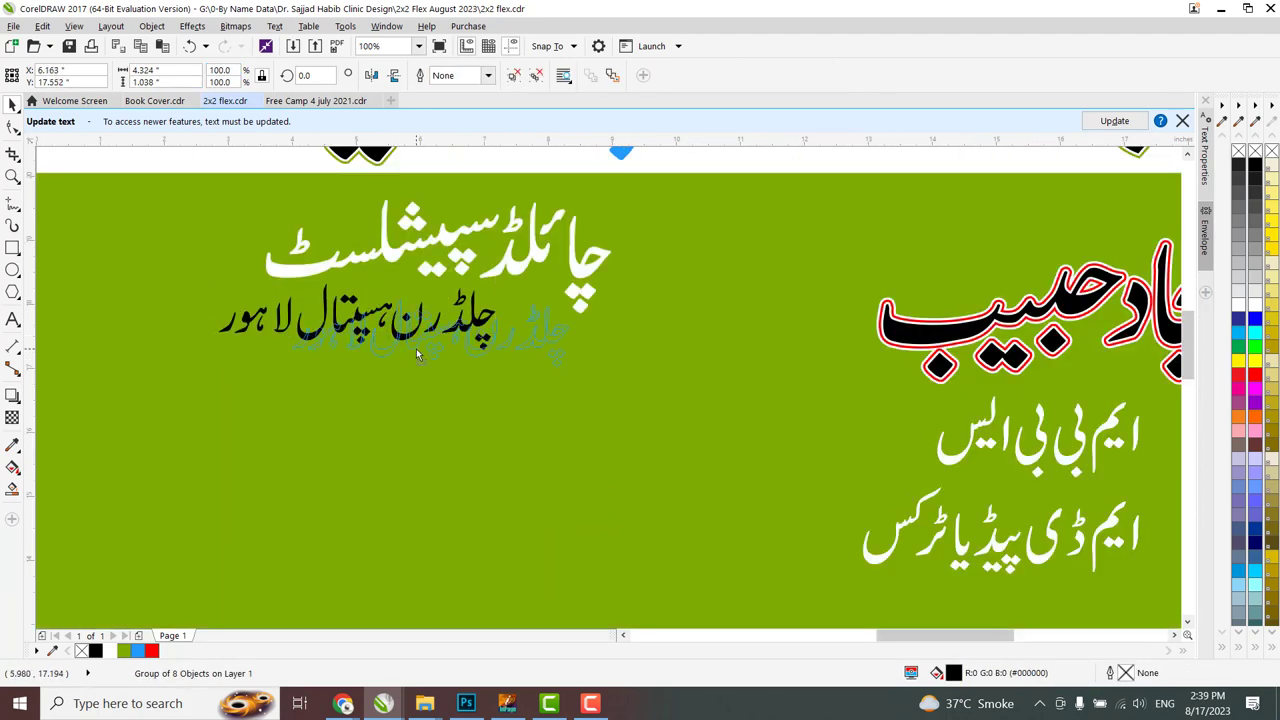
scroll(416, 357, down, 2)
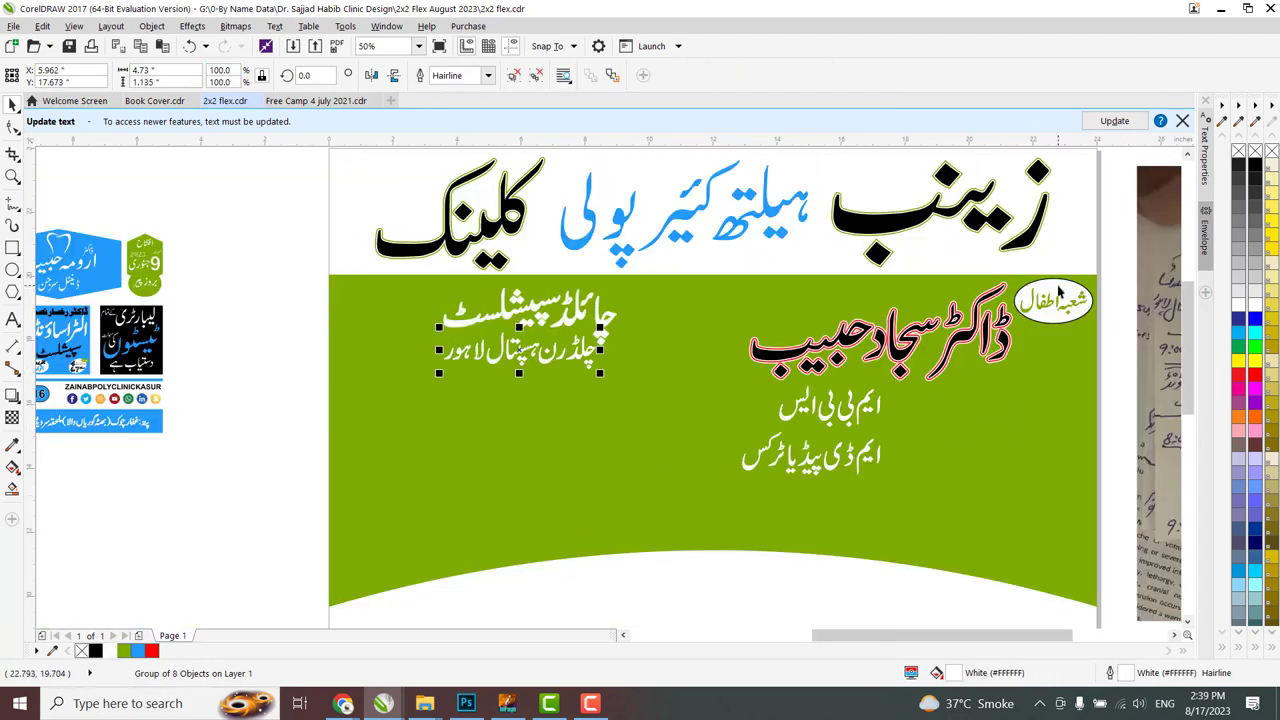
Draw a white ellipse about 6.9 by 3.9 inches behind the specialist and hospital lines, and color both lines red.
key(F7)
drag(620, 275, 342, 411)
alt+shift+click(393, 337)
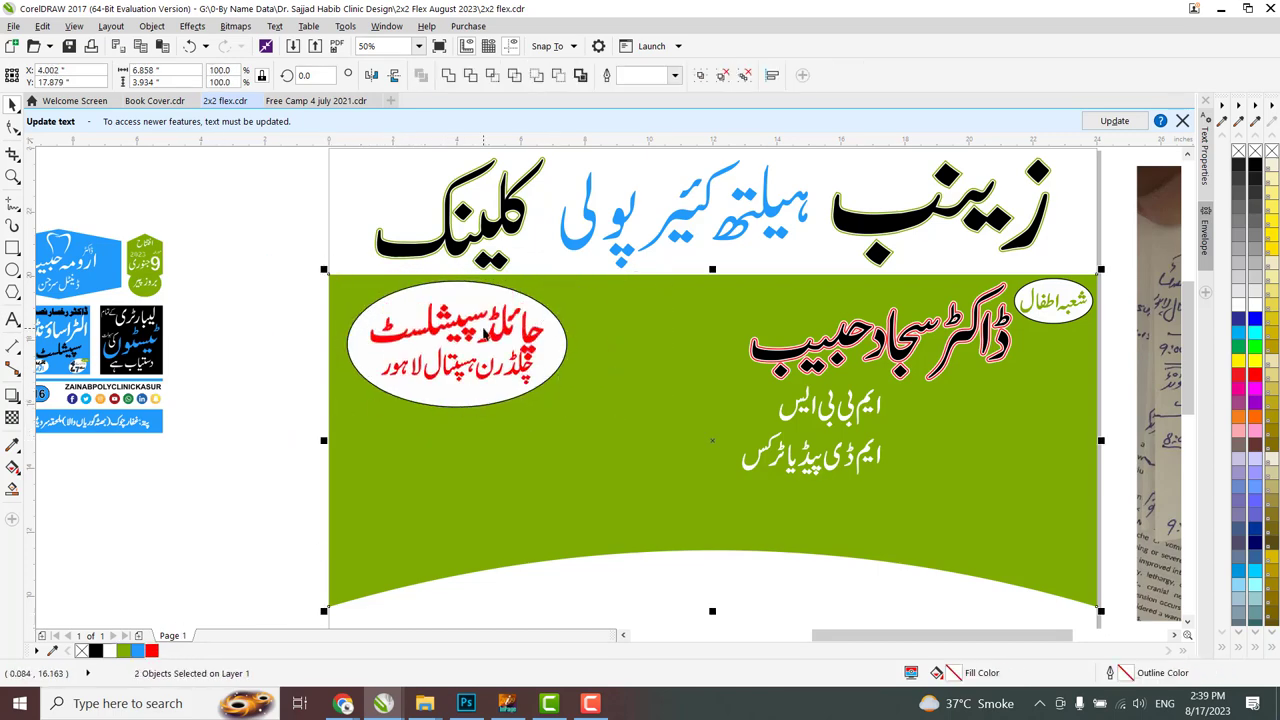
key(ctrl+g)
Fill the چلڈرن ہسپتال لاہور line inside the ellipse with black.
scroll(424, 322, up, 2)
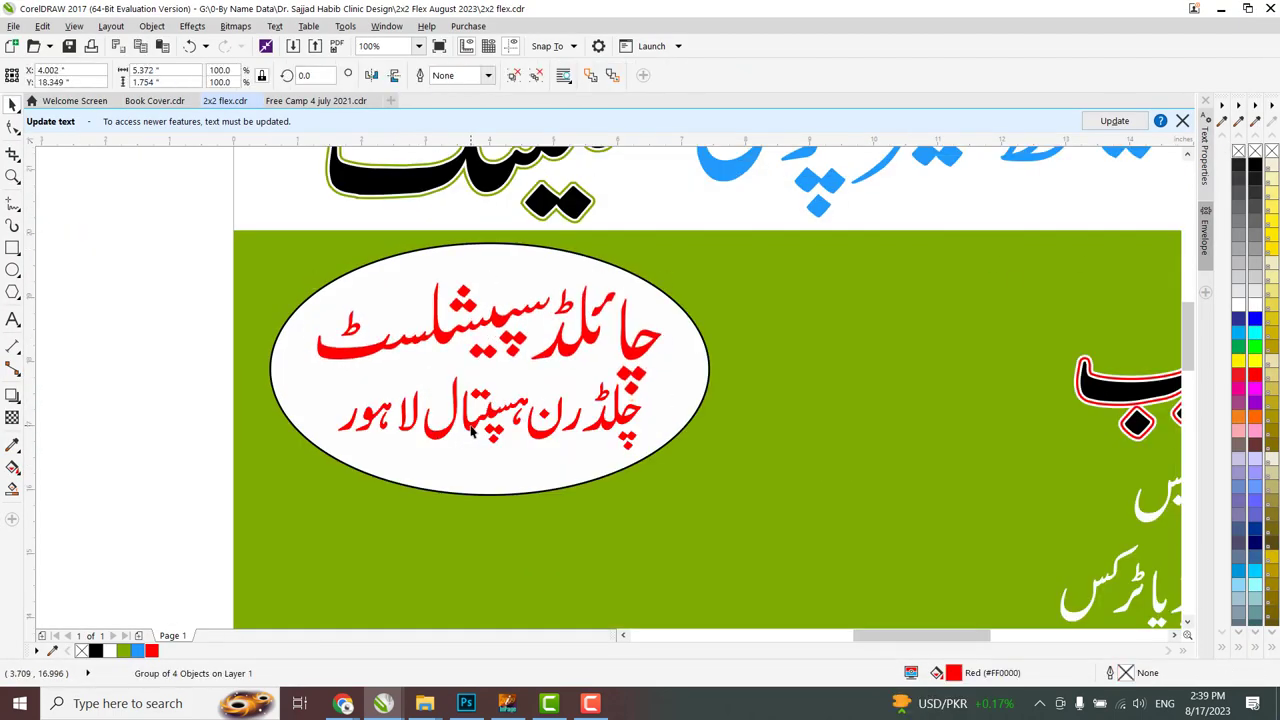
ctrl+click(489, 415)
click(1255, 163)
scroll(338, 360, down, 2)
Shift the ellipse and its text slightly toward the page edge and place the qualification lines between it and the doctor's name.
drag(372, 362, 368, 360)
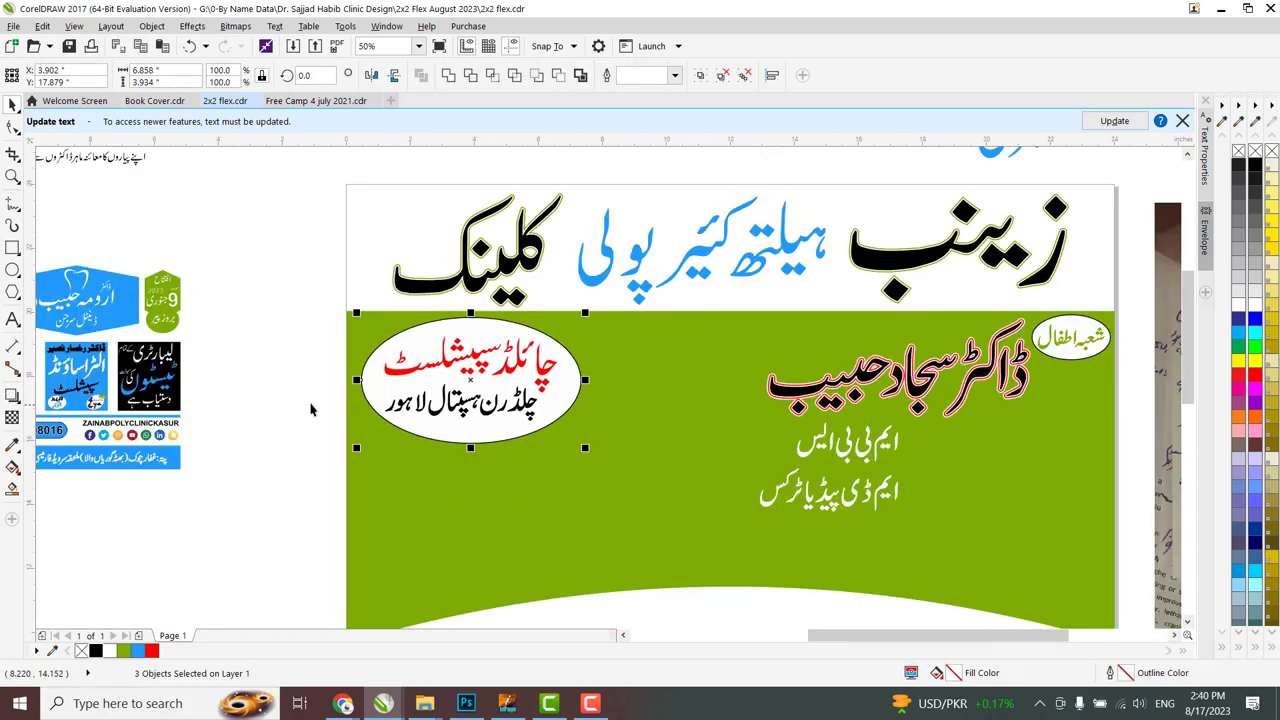
drag(693, 420, 694, 420)
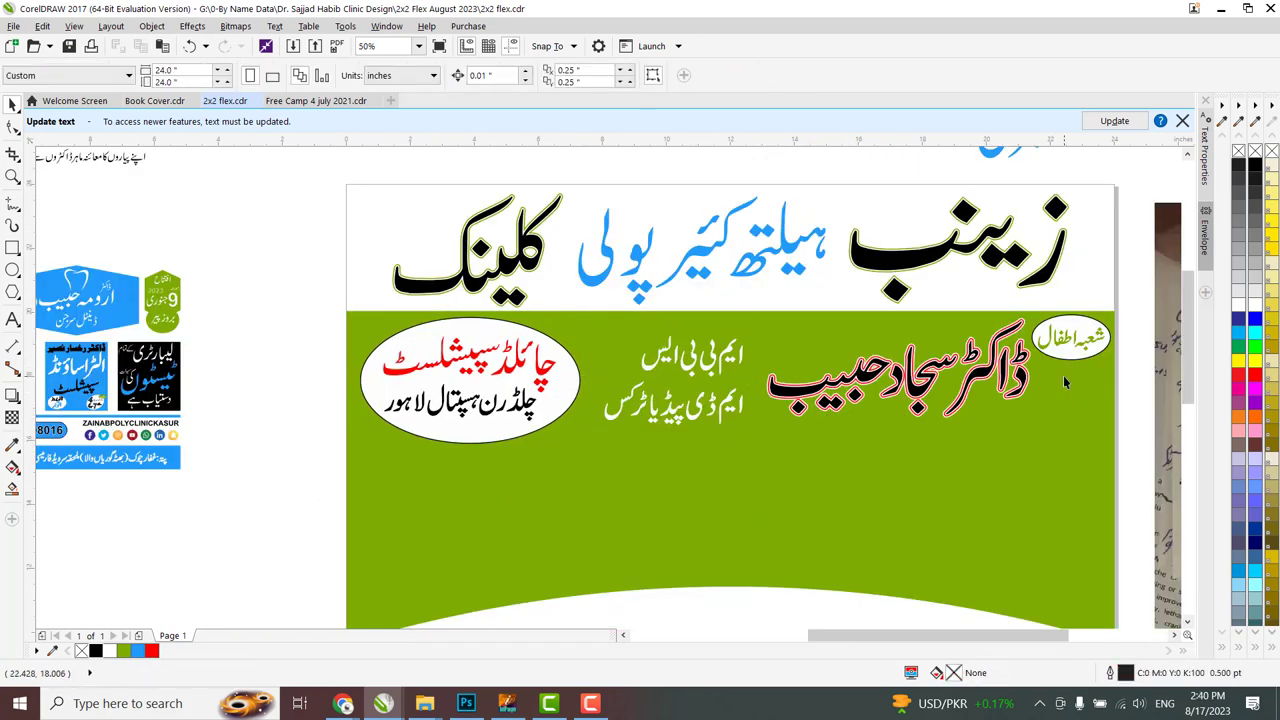
click(893, 381)
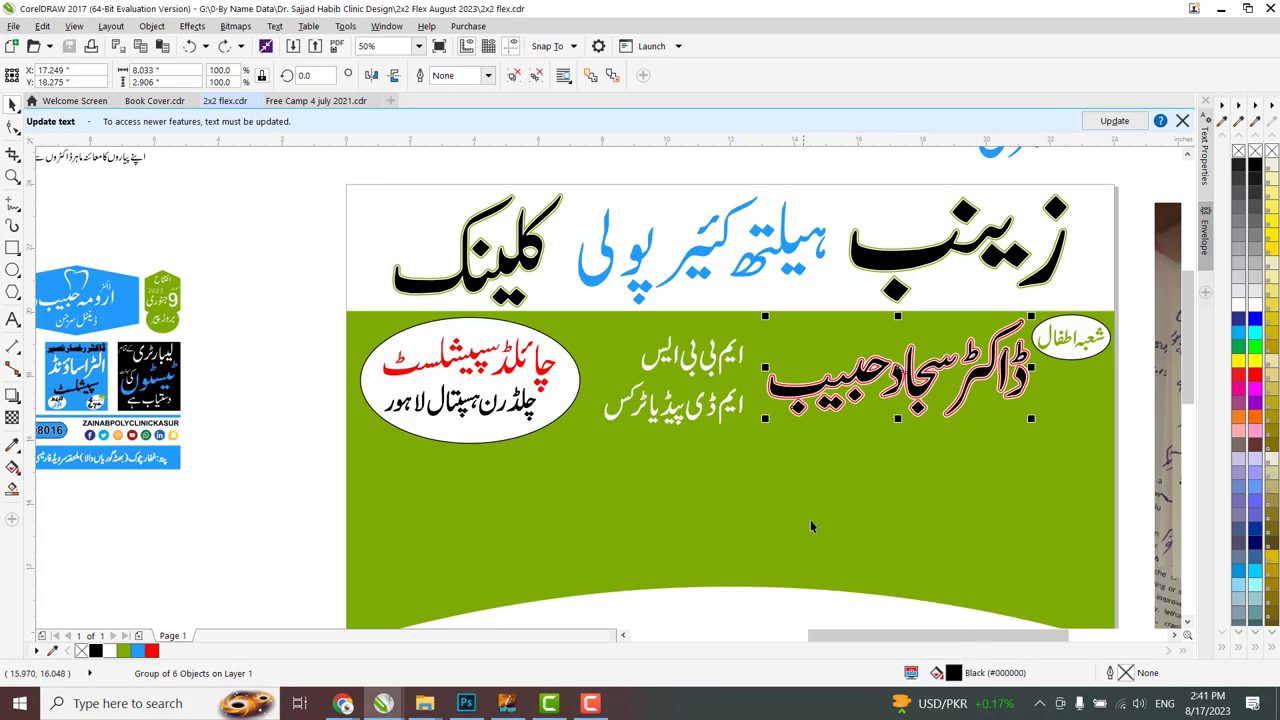
Bring the white pediatric specialty and timings text from the older flyer's green box onto the green background below the ellipse.
scroll(1040, 380, right, 5)
scroll(640, 400, left, 10)
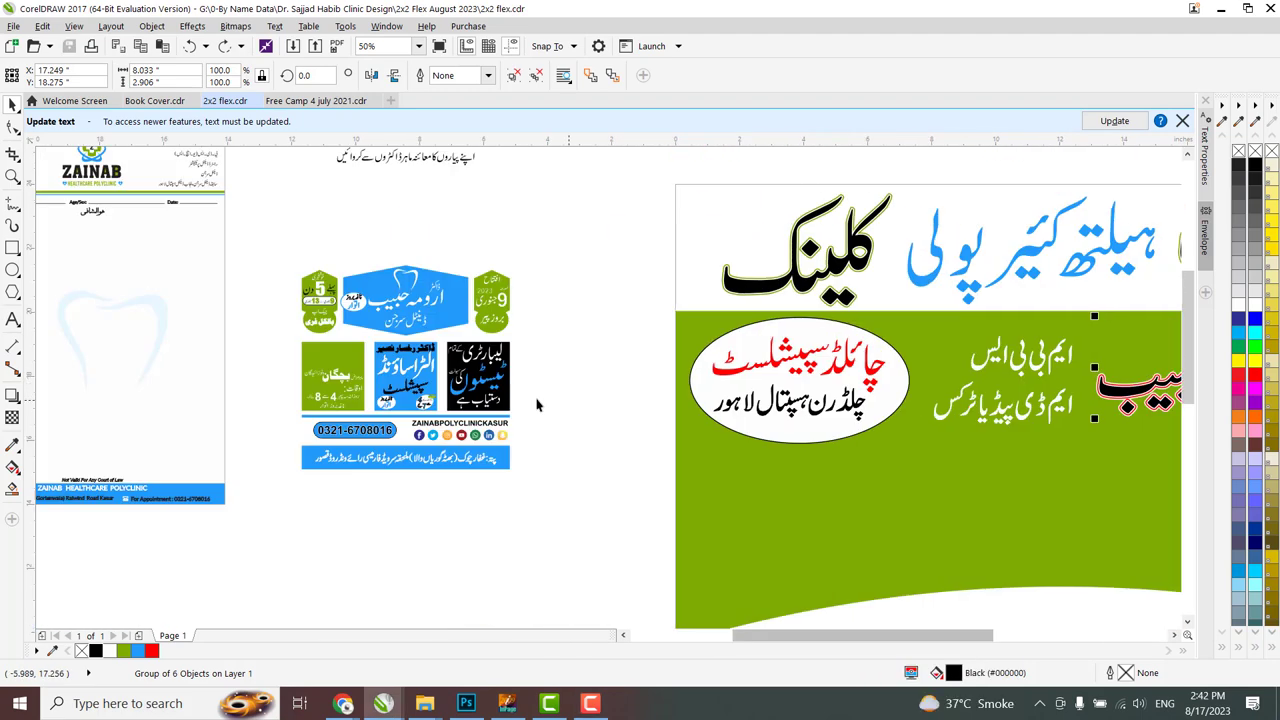
scroll(968, 531, up, 4)
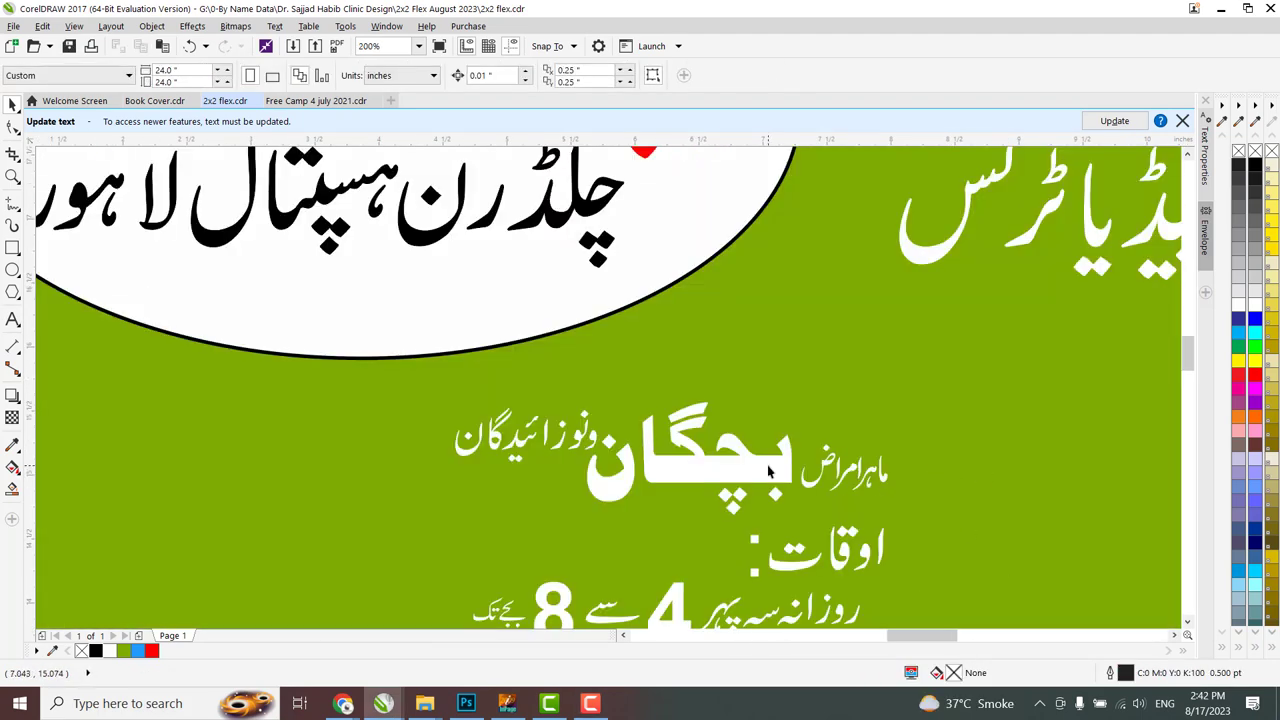
Shrink the word بچگان and align it with the neighboring words ماہر امراض and ونوزائیدگان on one line.
scroll(634, 480, down, 2)
click(629, 412)
drag(629, 412, 681, 420)
drag(590, 417, 592, 416)
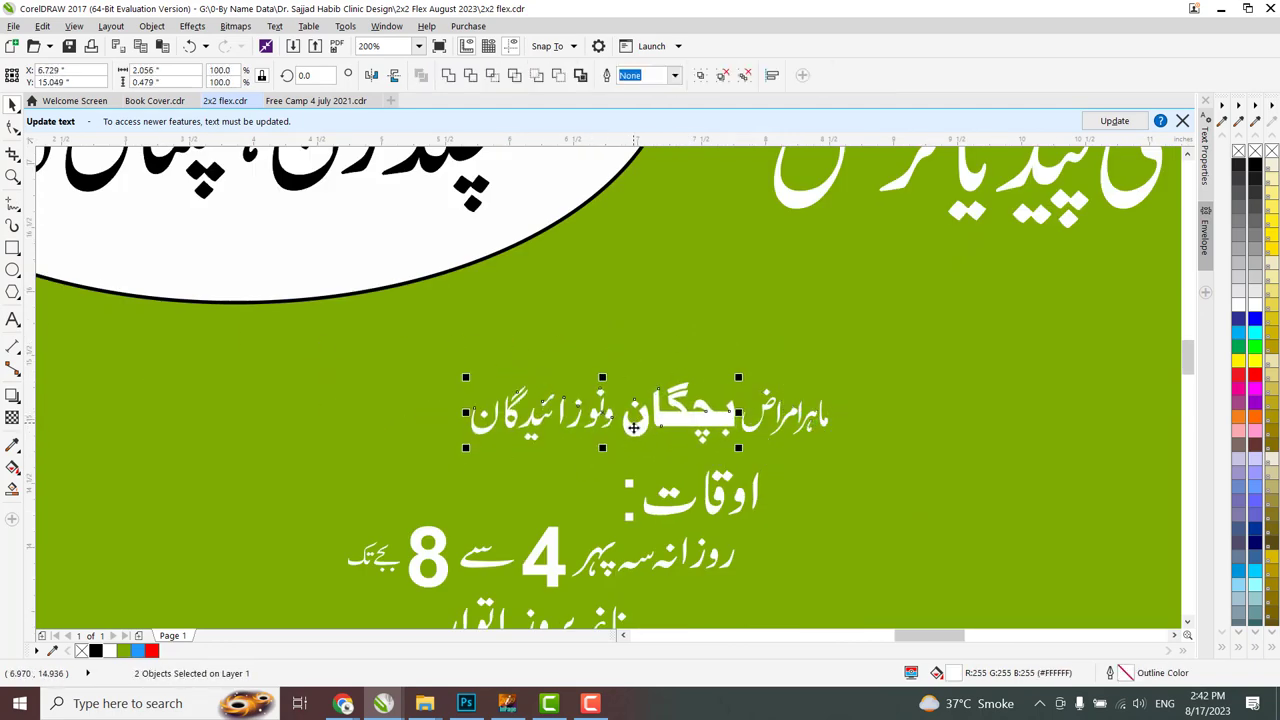
Enlarge the ماہر امراض بچگان ونوزائیدگان line to about 11 inches wide beneath the ellipse.
scroll(640, 418, down, 3)
drag(1095, 350, 856, 399)
drag(937, 415, 652, 354)
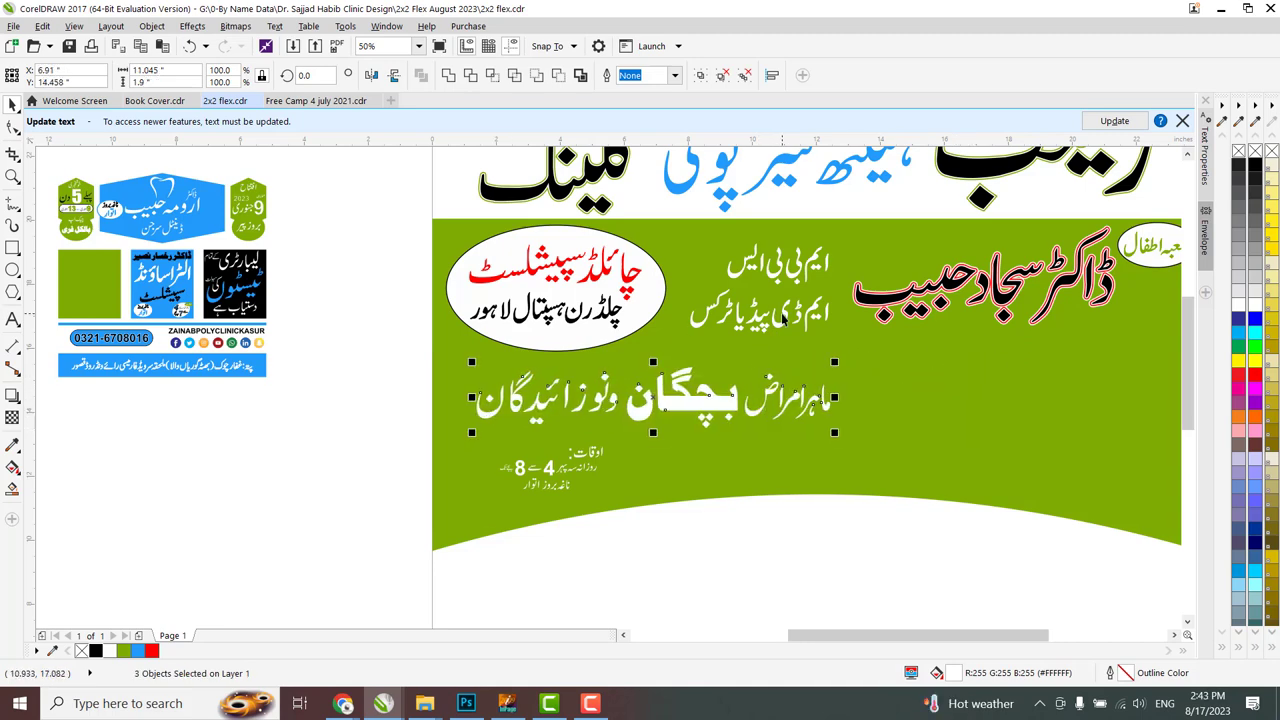
Enlarge the doctor's name toward the ellipse and arrange the two qualifications side by side in one row above it.
drag(760, 290, 1030, 418)
scroll(812, 352, down, 2)
scroll(812, 352, up, 3)
scroll(974, 402, down, 2)
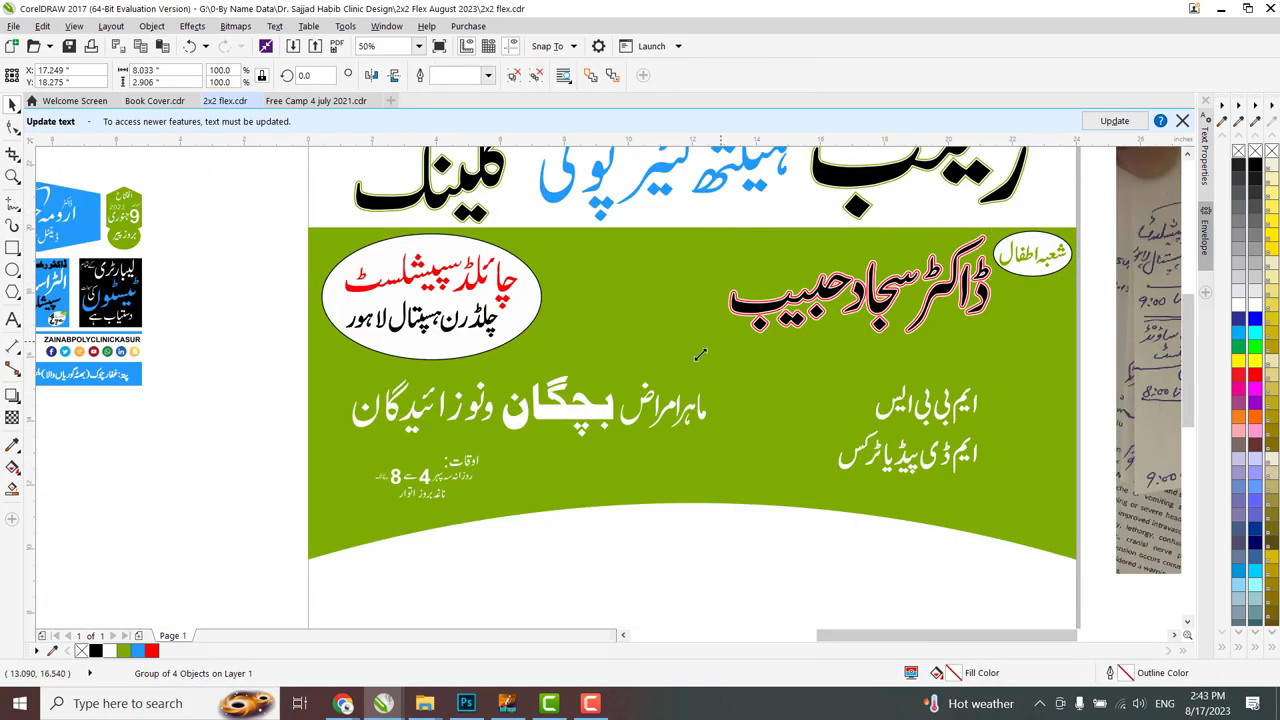
click(698, 345)
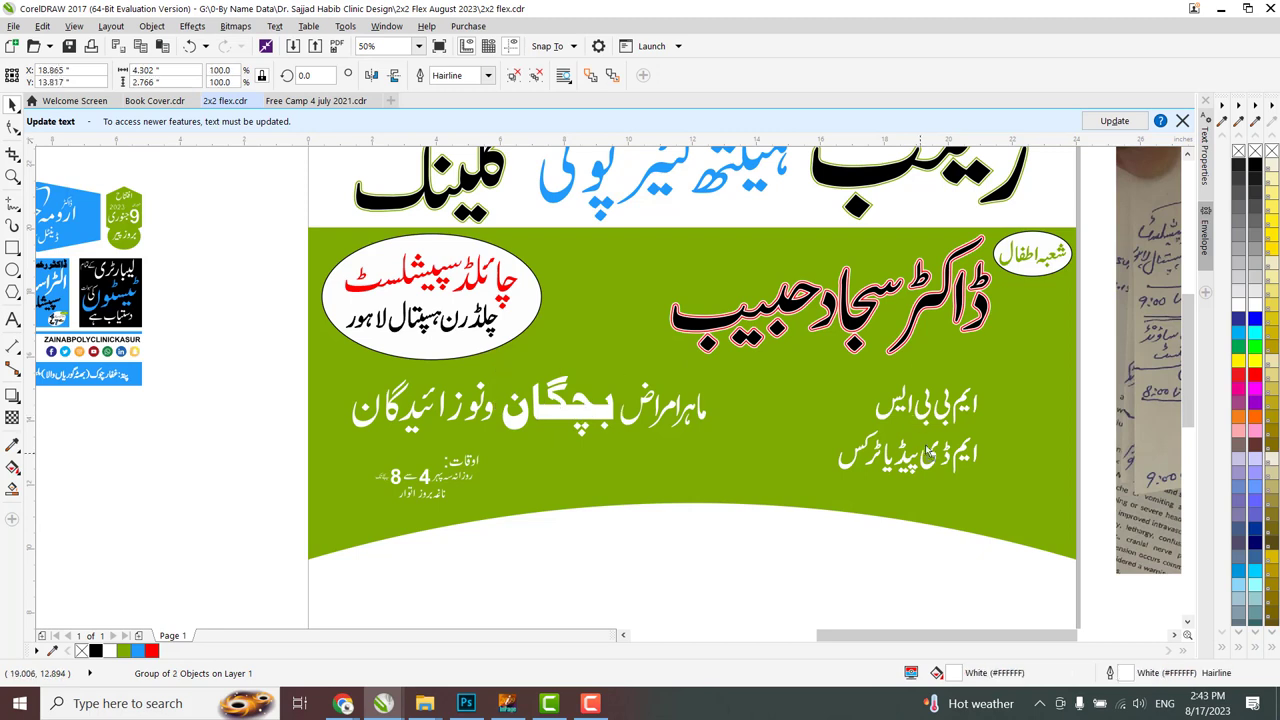
drag(731, 320, 779, 325)
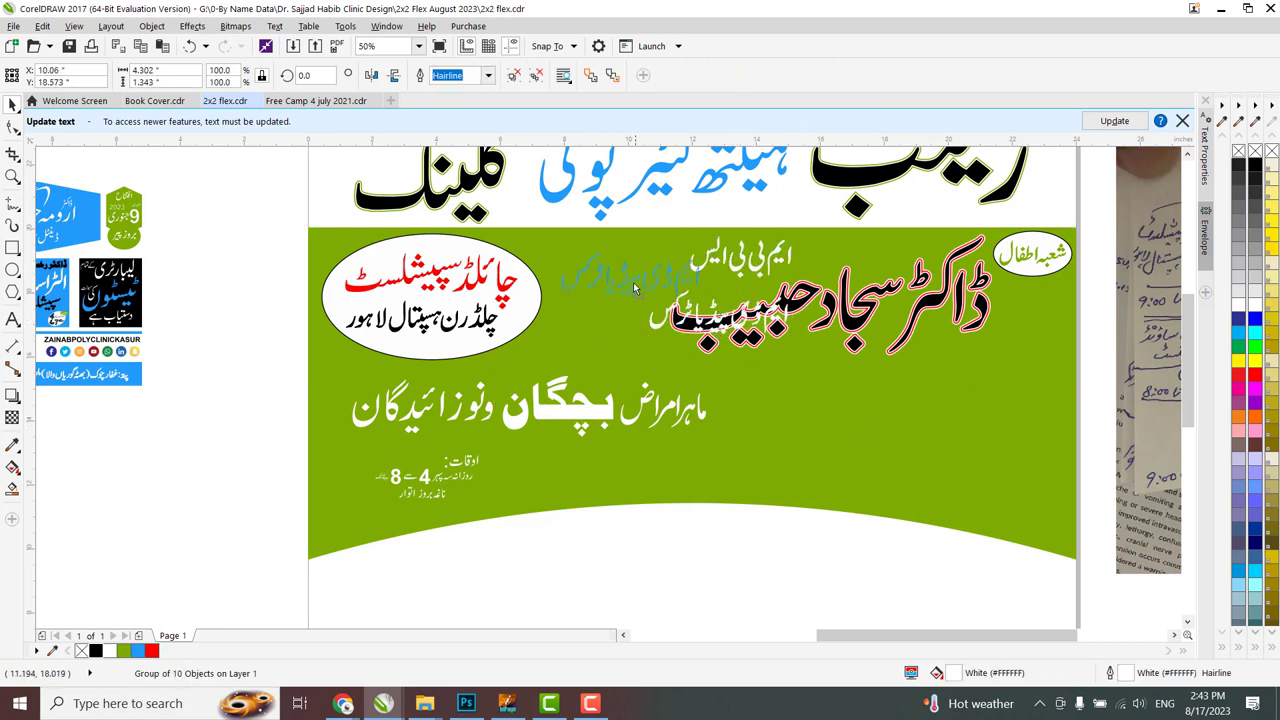
drag(704, 272, 652, 265)
Center the pediatric specialty line horizontally and vertically on the green background.
click(600, 410)
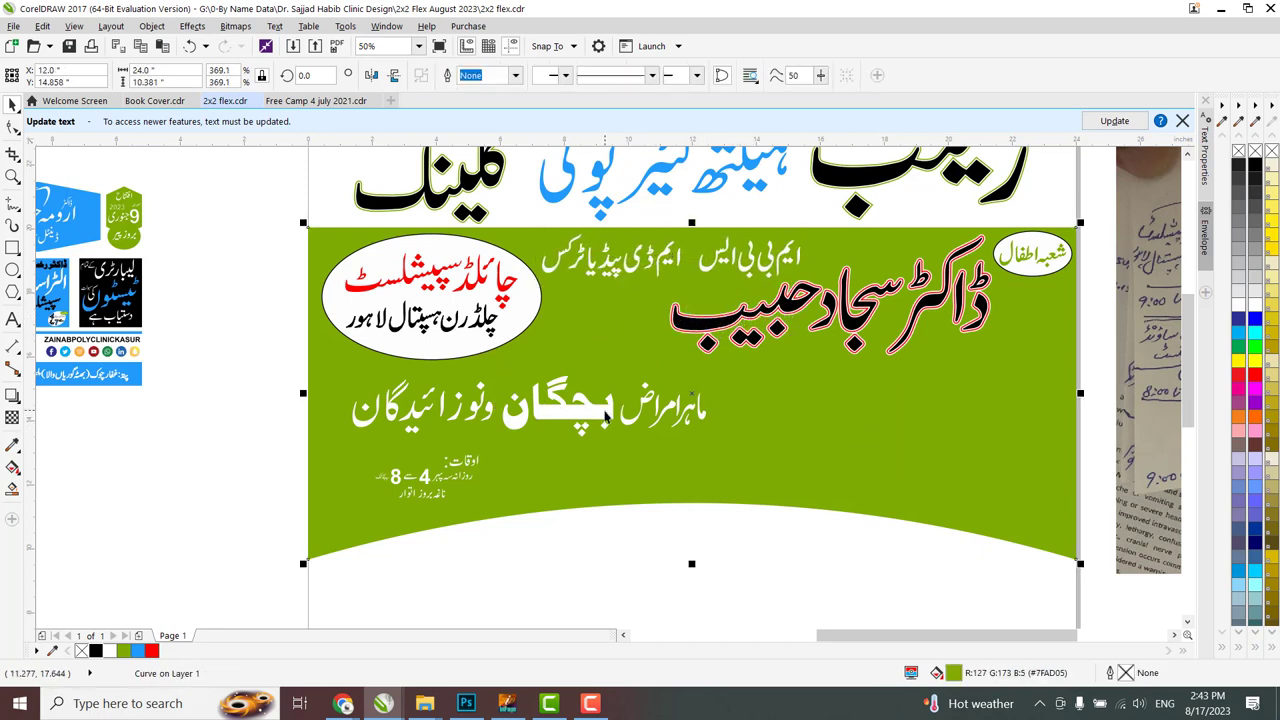
shift+click(527, 363)
key(c)
key(e)
Reshape the green background's lower edge, raising it and bowing it downward beneath the pediatric specialty line.
double_click(340, 414)
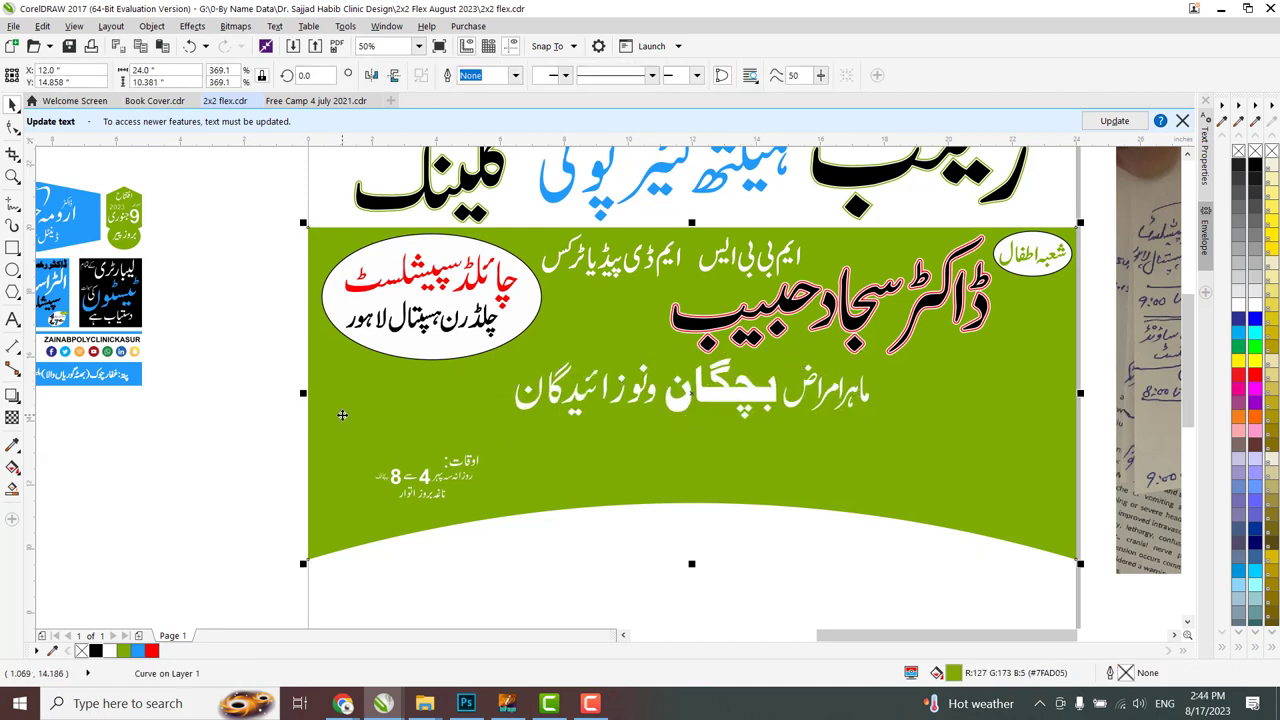
click(683, 514)
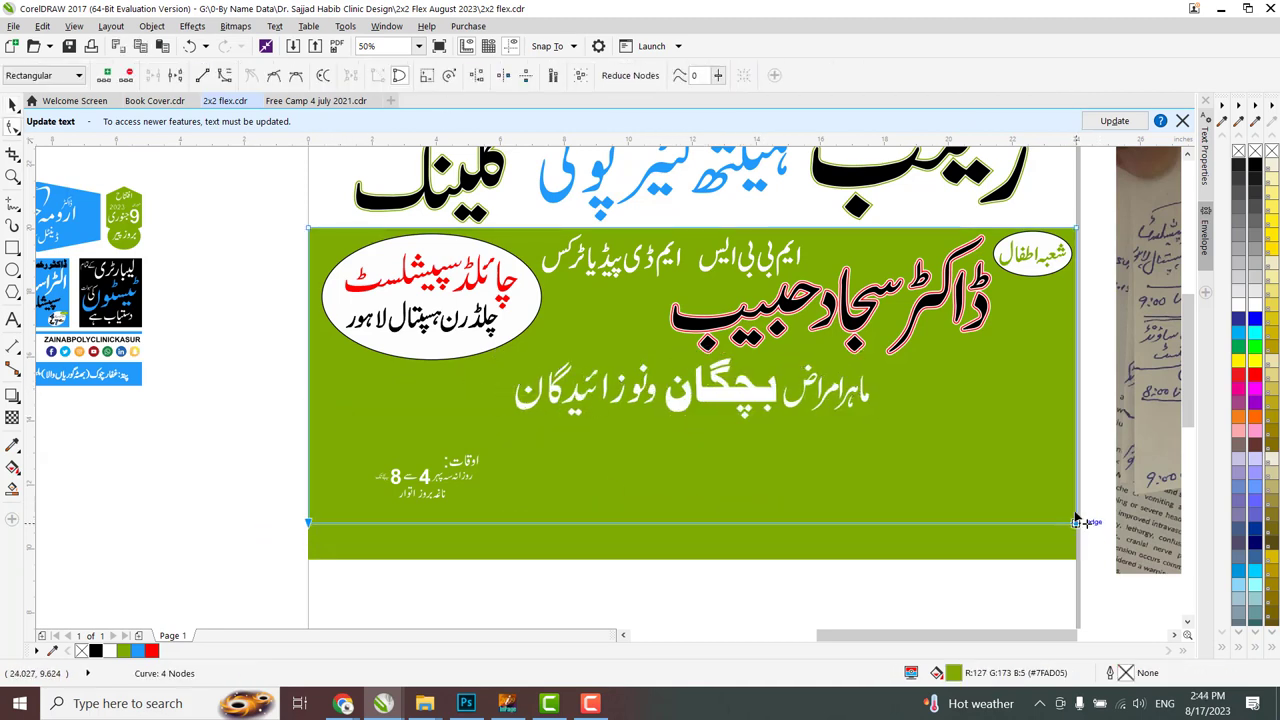
drag(1076, 521, 1071, 403)
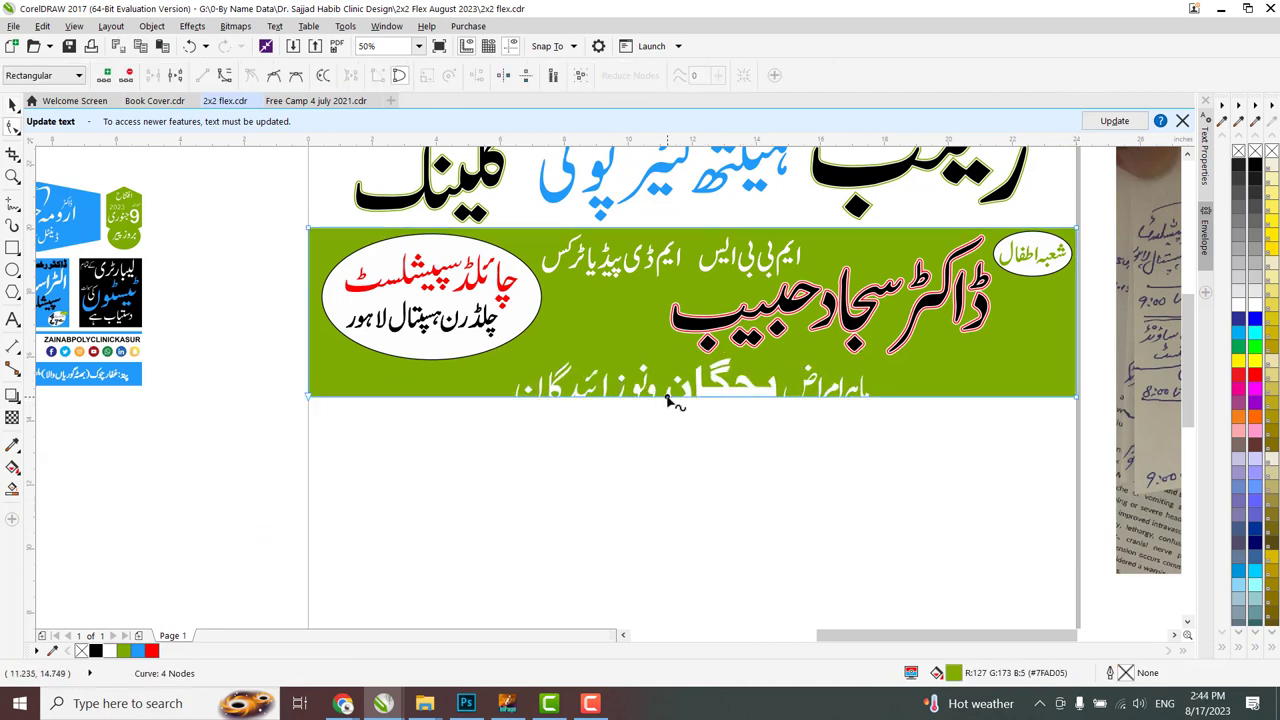
drag(715, 455, 729, 457)
scroll(791, 440, down, 2)
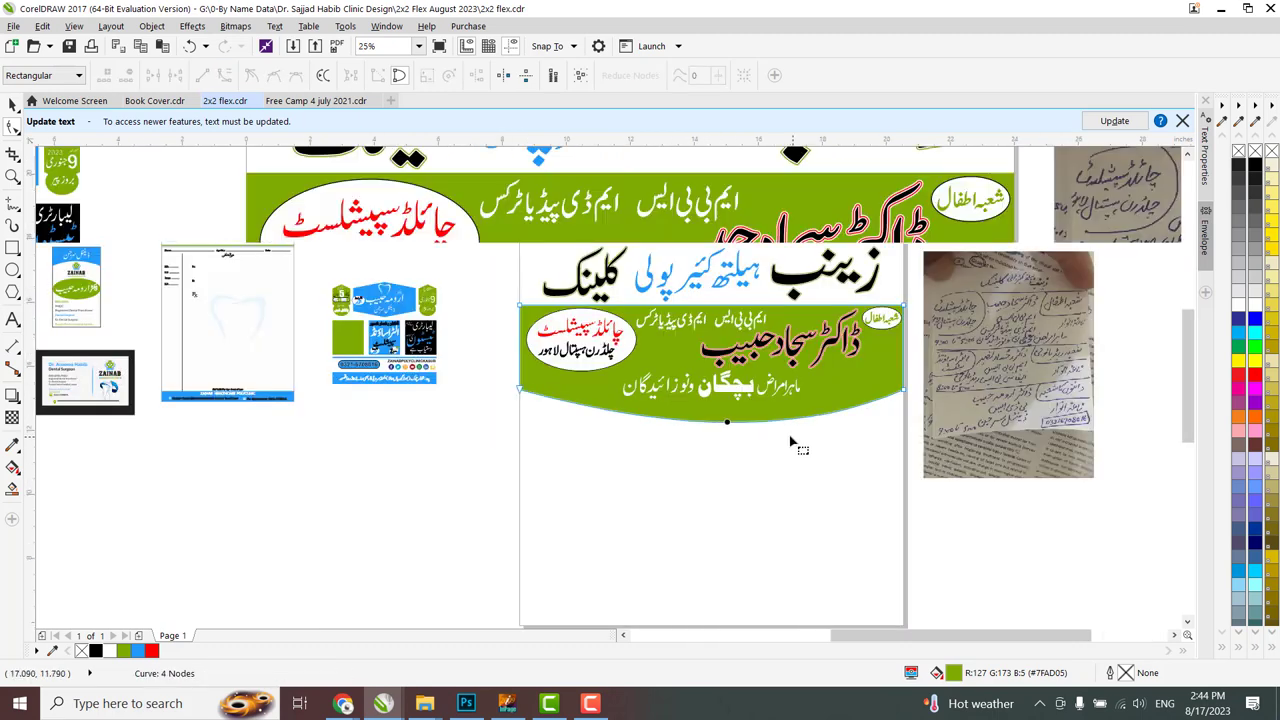
Duplicate the green background, fill the copy blue and offset it slightly upward.
scroll(257, 326, up, 2)
key(space)
key(ctrl+c)
key(ctrl+v)
click(140, 651)
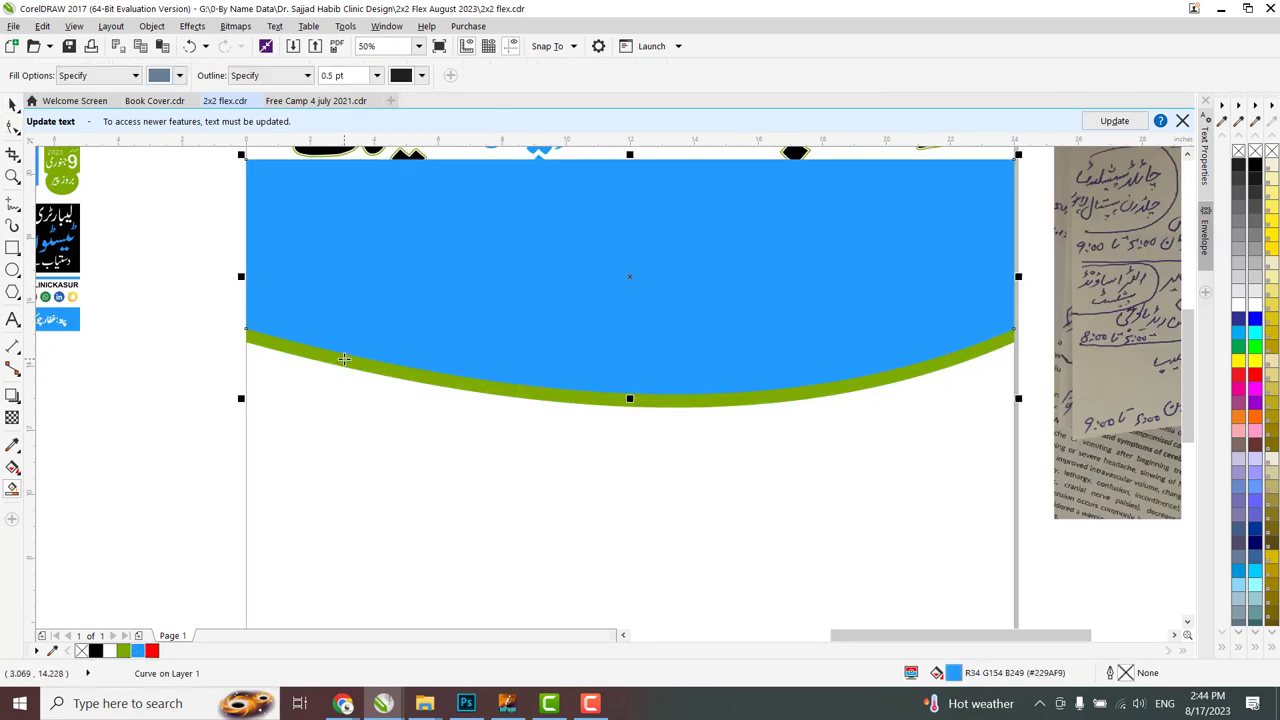
Create a separate strip along the green background's curved lower edge with Smart Fill and color it black.
key(Down)
key(shift+Page_Down)
click(95, 651)
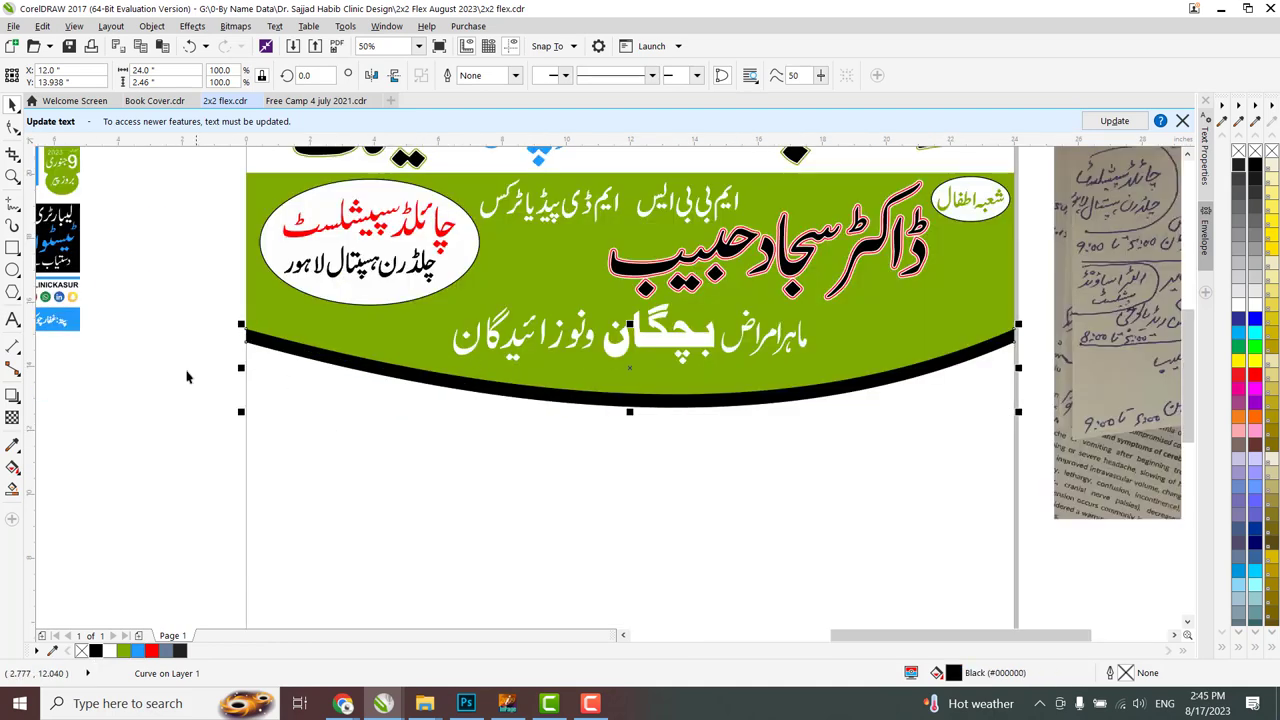
Paste the clinic timings text and place its Sunday holiday line, enlarged, below the شعبہ اطفال oval on the green background.
key(ctrl+v)
click(981, 308)
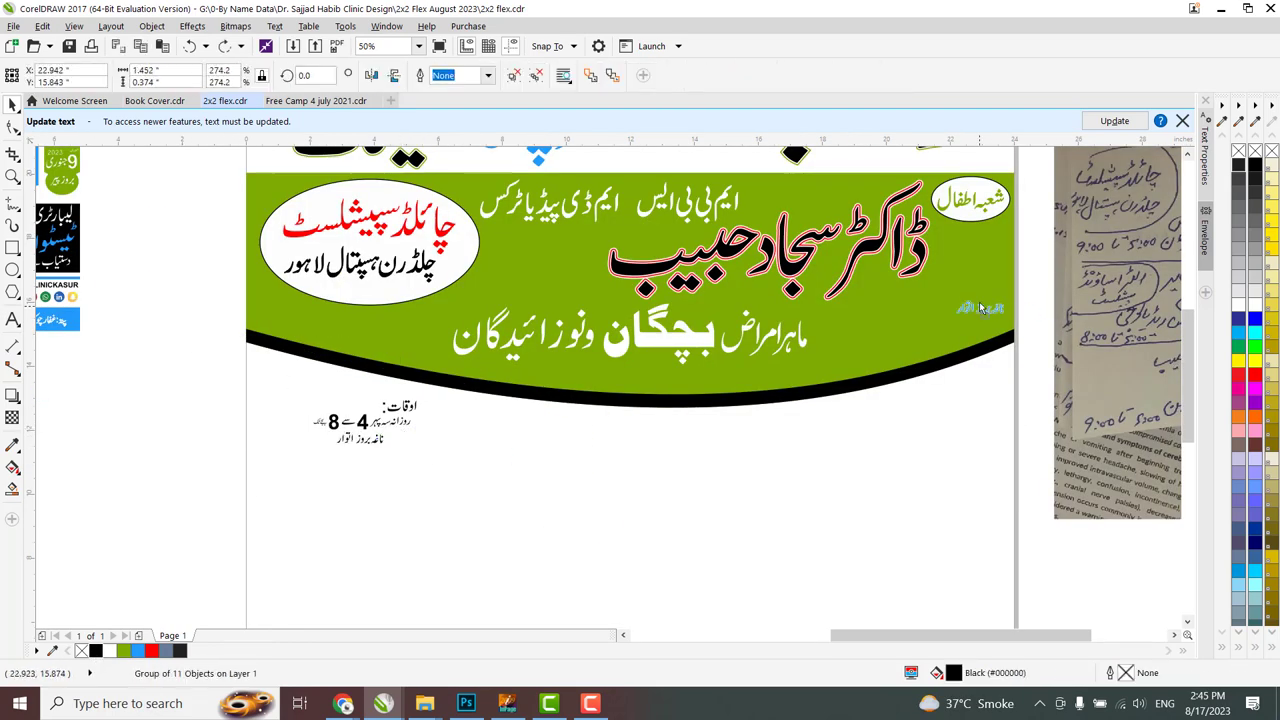
scroll(950, 313, up, 2)
scroll(846, 391, down, 3)
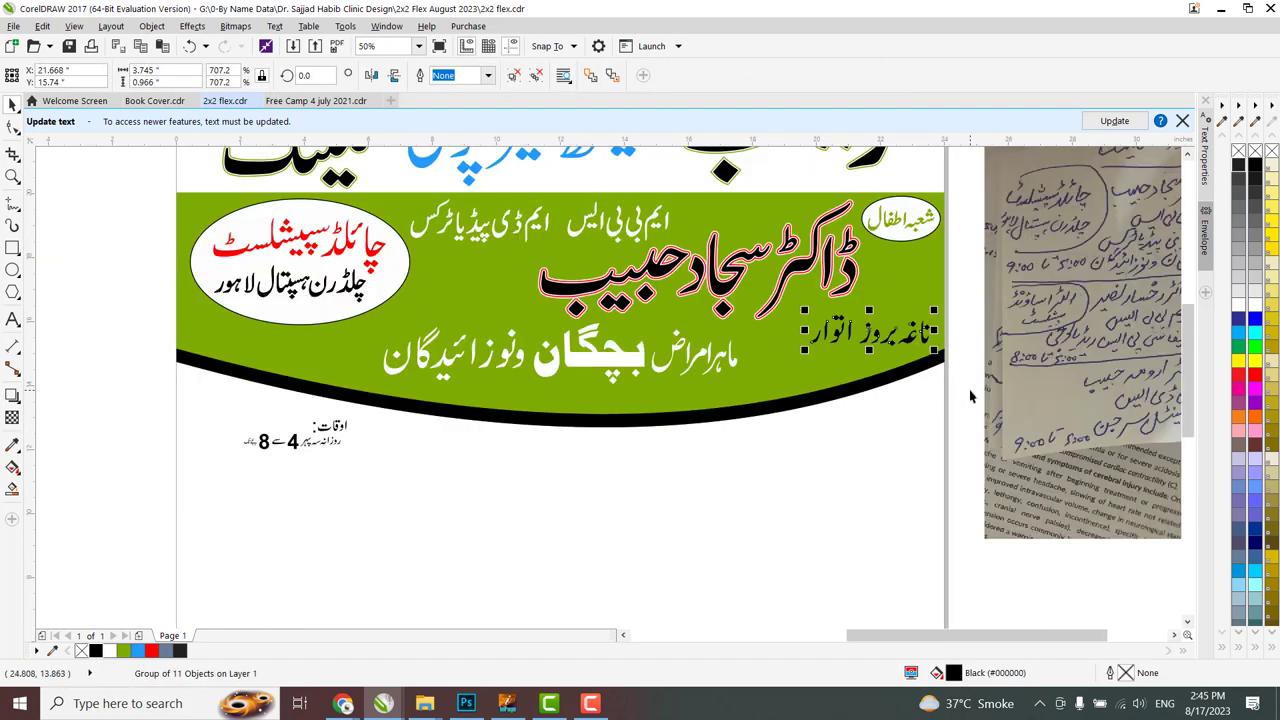
scroll(770, 452, up, 3)
scroll(770, 452, up, 2)
Shorten the holiday line to ناغہ اتوار by deleting بروز, then enlarge اتوار and color it white.
click(484, 432)
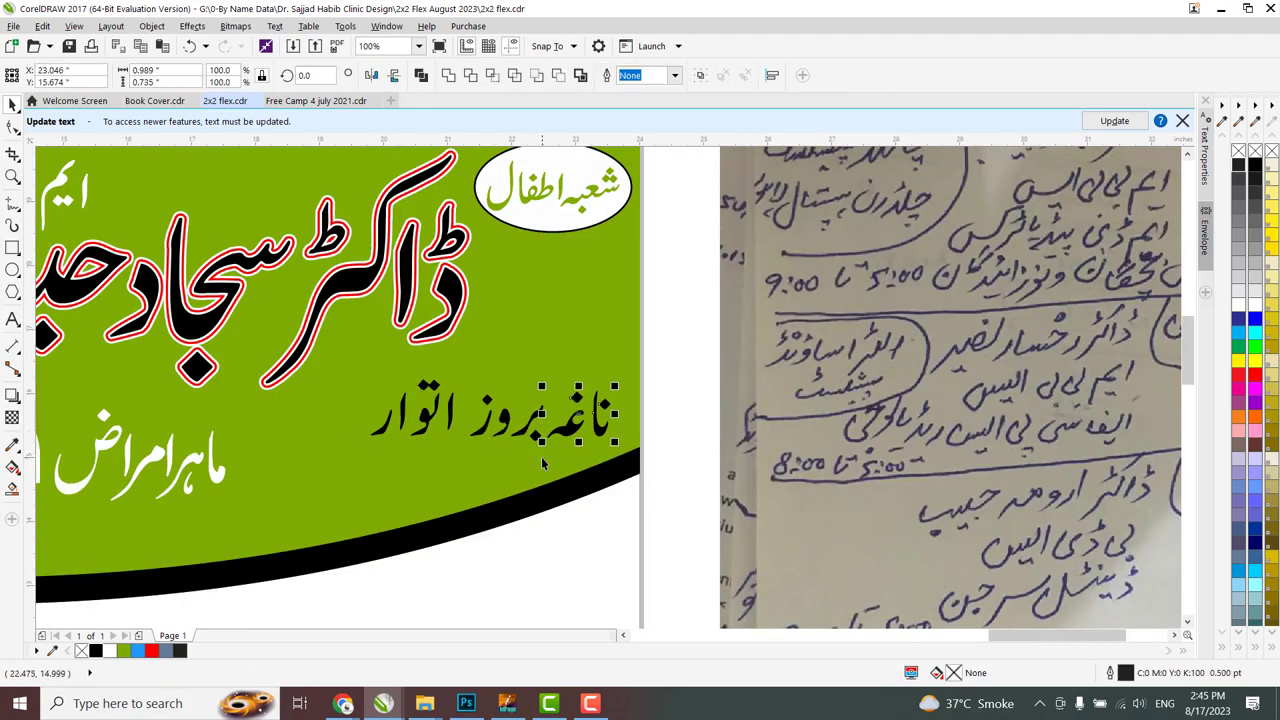
key(Delete)
click(482, 420)
key(Delete)
drag(358, 368, 465, 445)
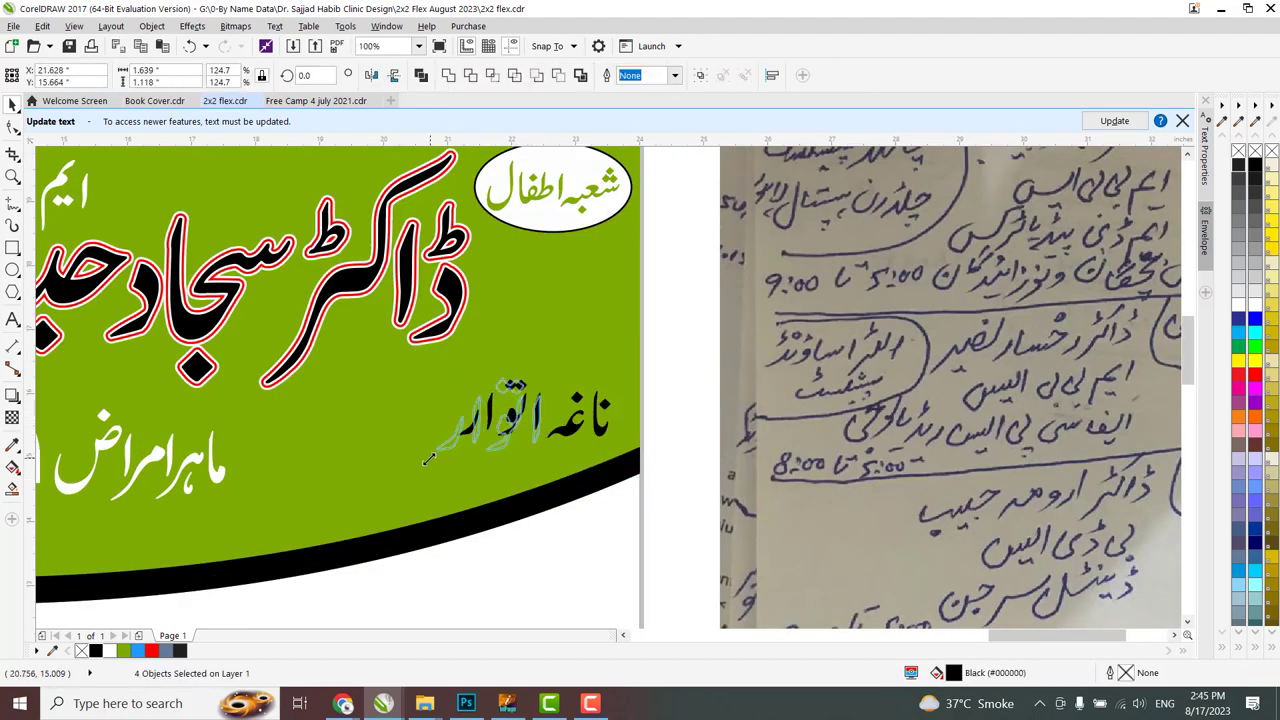
scroll(567, 403, down, 4)
scroll(567, 403, up, 3)
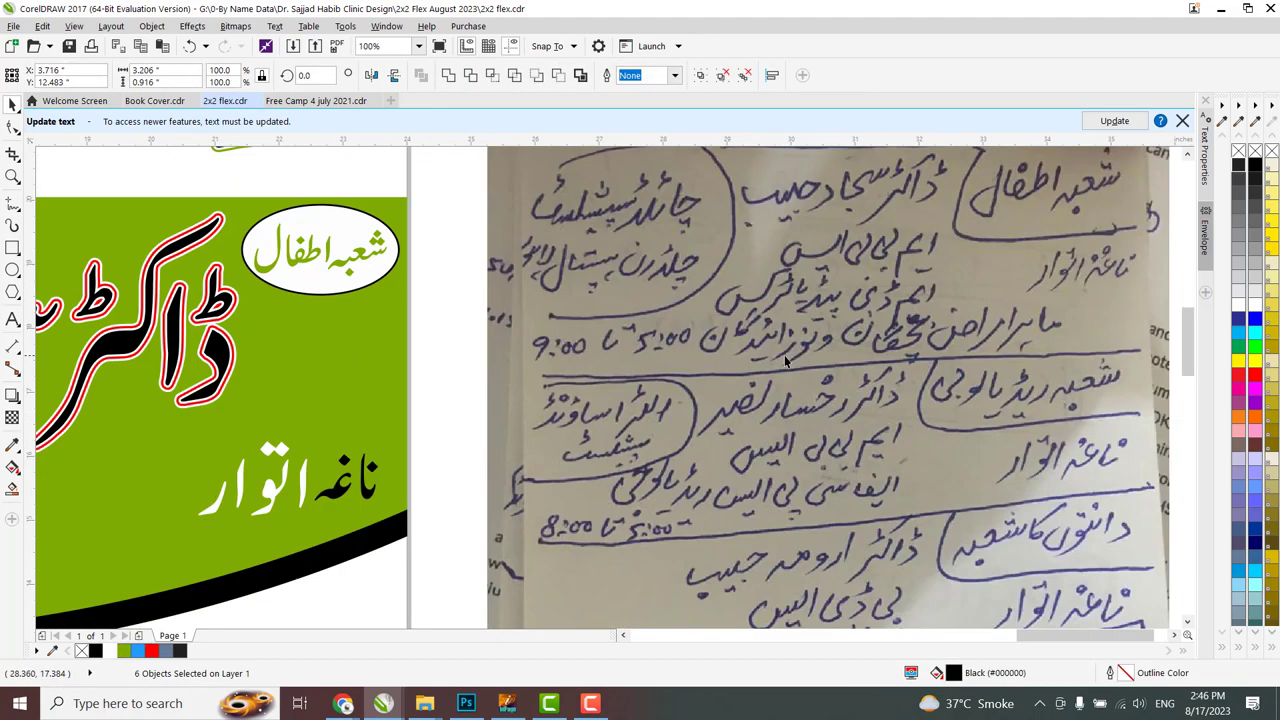
Move the timings text onto the green background below the white specialist oval and enlarge it.
scroll(567, 403, down, 3)
scroll(330, 434, up, 1)
drag(437, 360, 437, 362)
scroll(355, 285, up, 2)
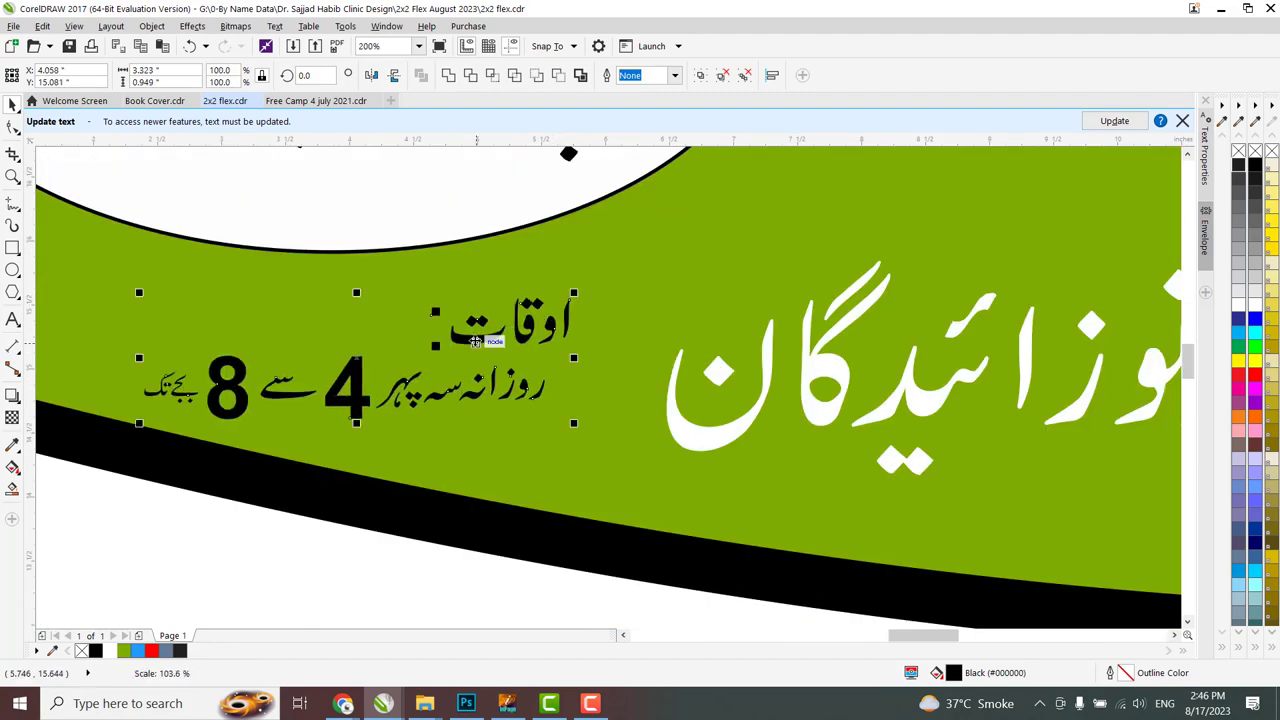
scroll(435, 432, down, 1)
scroll(435, 432, up, 1)
Remove سہ پہر from the timings line and change the opening hour to 5.
key(Escape)
scroll(1060, 305, down, 1)
scroll(380, 389, up, 1)
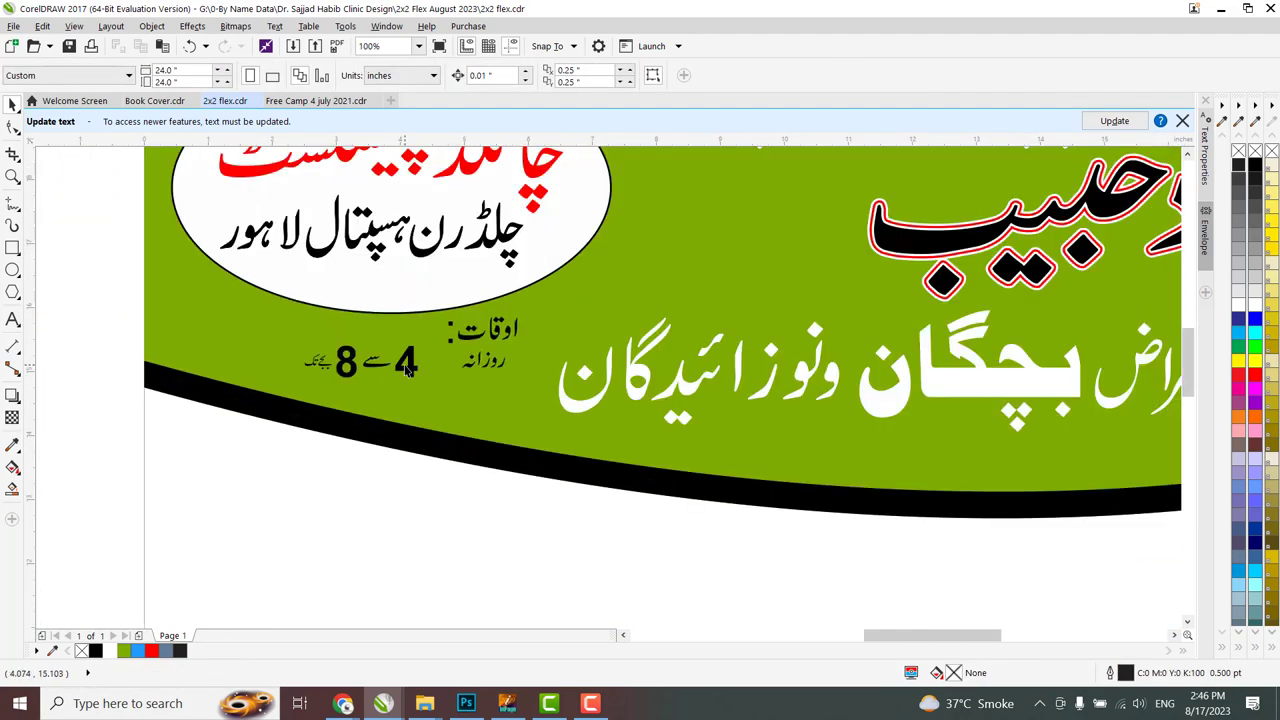
double_click(414, 349)
text(5)
scroll(414, 349, up, 1)
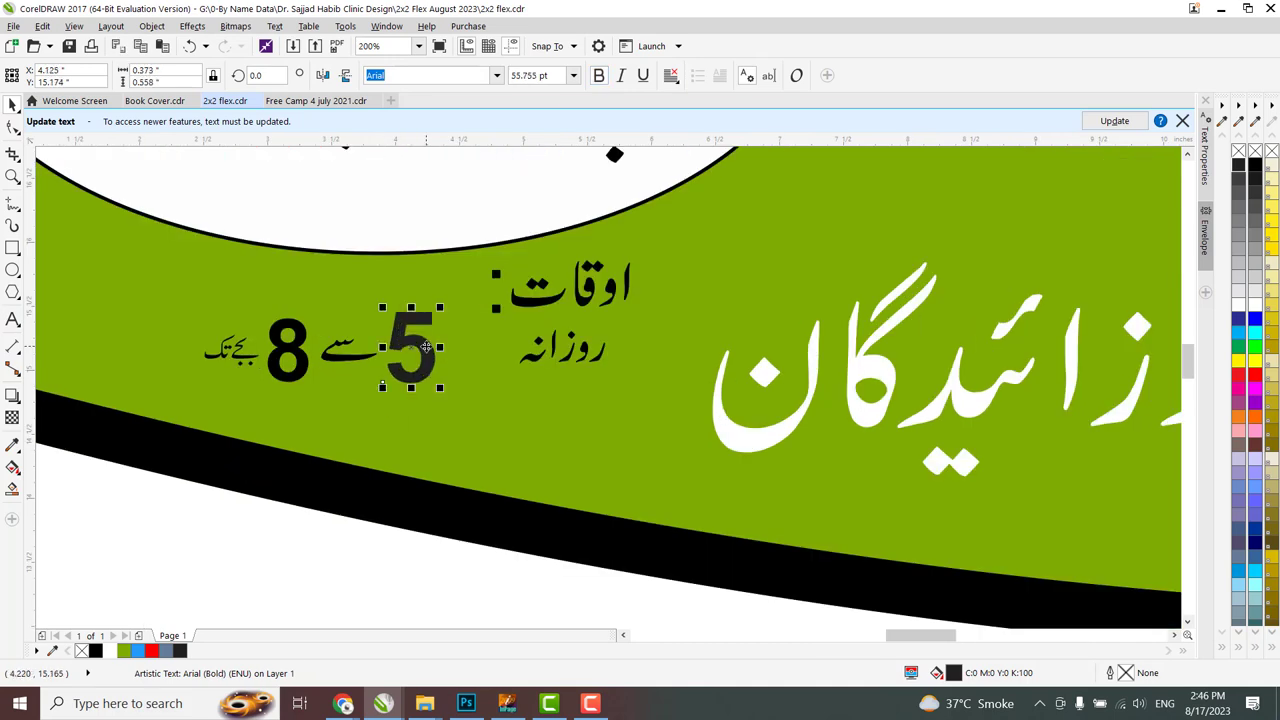
key(Escape)
Group the letters of روزانہ, move the word close to the 5 and remove سے from the timings line.
scroll(516, 359, down, 1)
drag(590, 302, 168, 428)
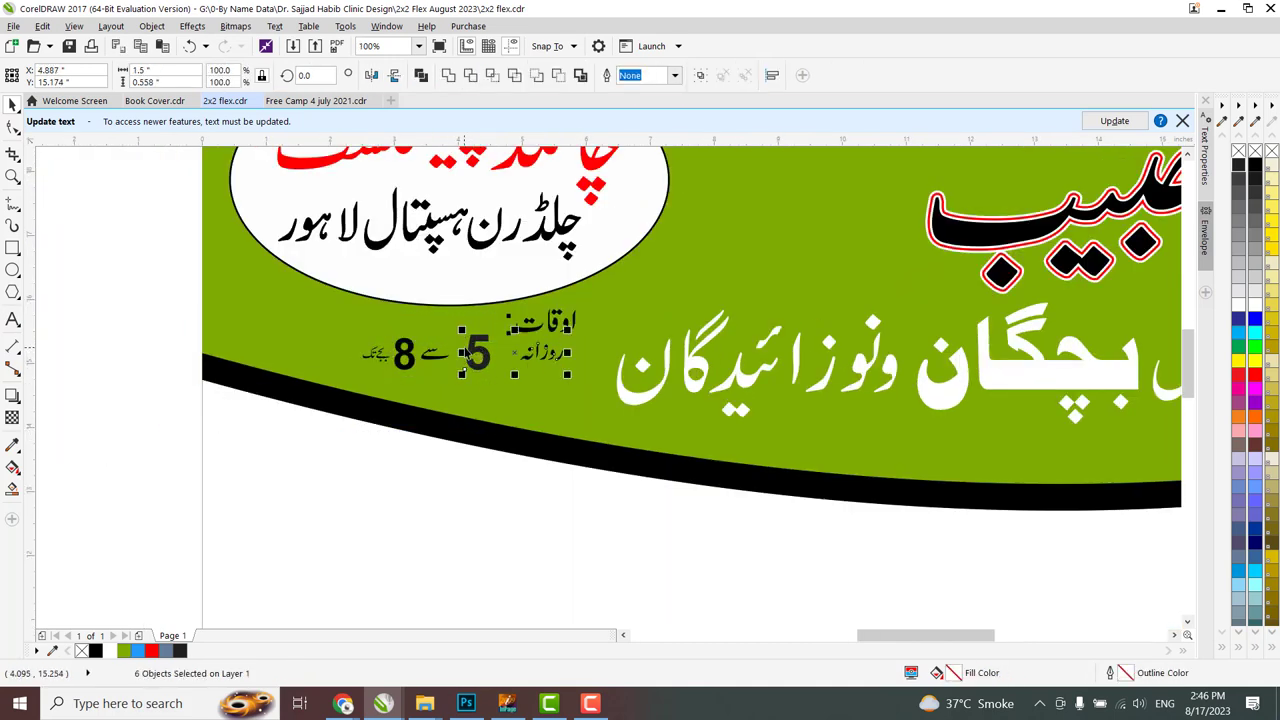
key(ctrl+g)
scroll(496, 347, up, 1)
scroll(677, 320, down, 1)
scroll(598, 338, up, 1)
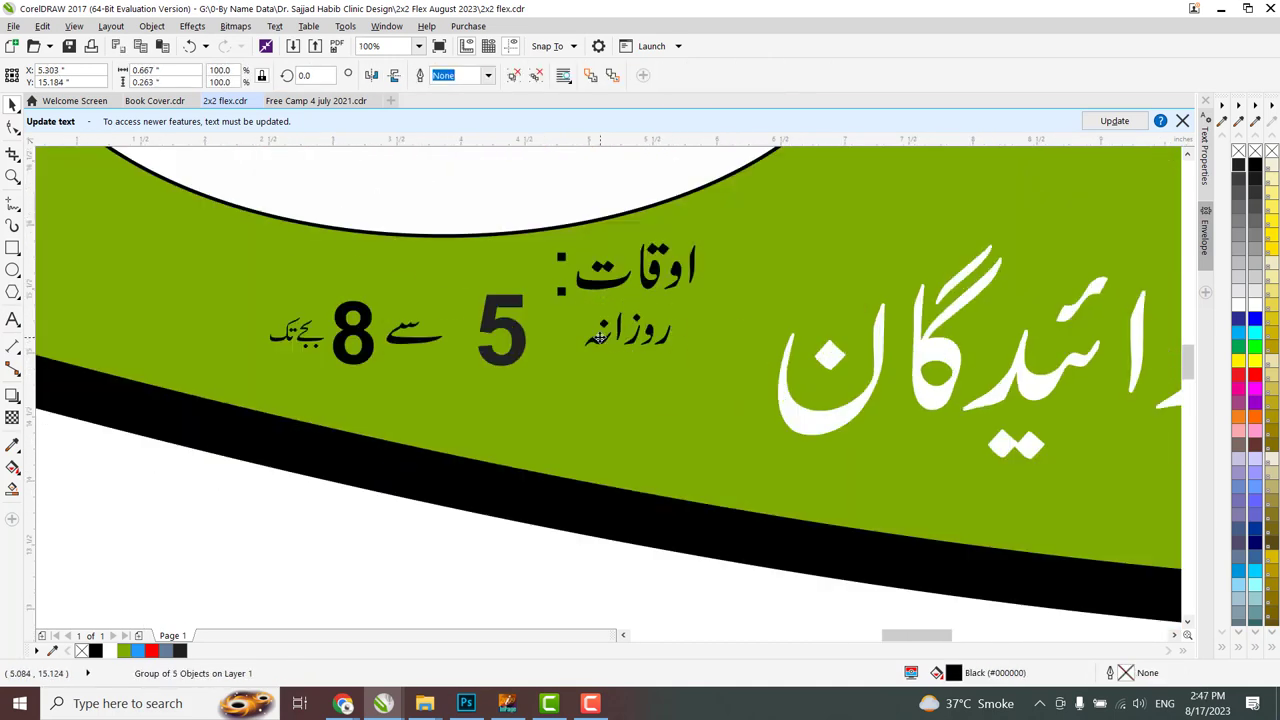
drag(415, 342, 453, 342)
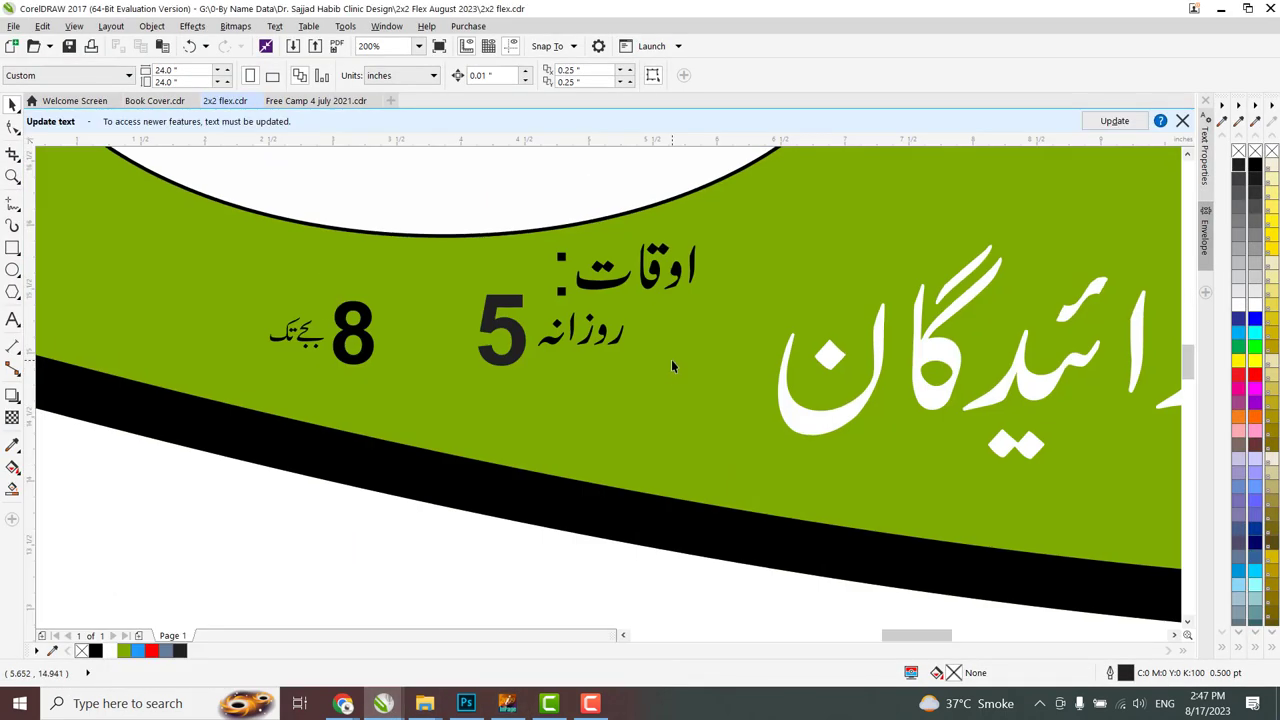
scroll(671, 366, down, 1)
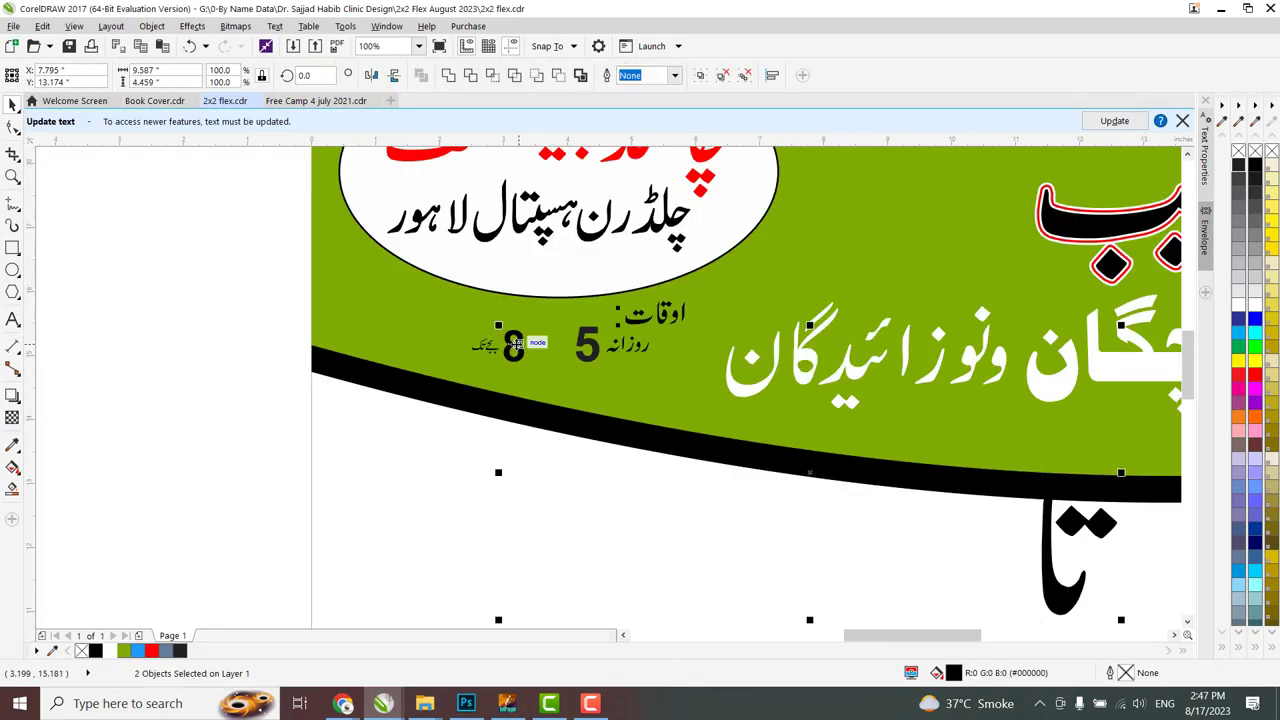
Paste تا beside the 5, set the closing hour to 9 and color the hours black.
key(ctrl+v)
scroll(528, 350, up, 1)
scroll(567, 330, up, 1)
drag(567, 330, 612, 330)
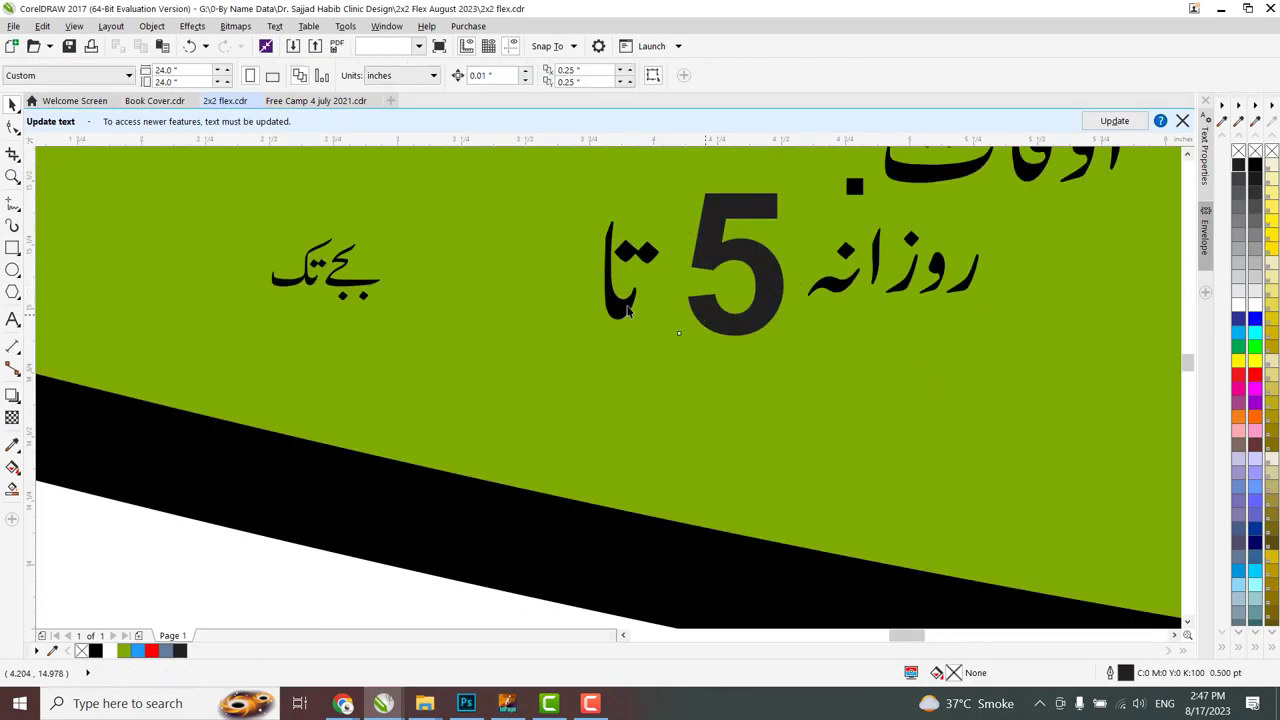
text(9)
drag(795, 165, 290, 528)
click(95, 650)
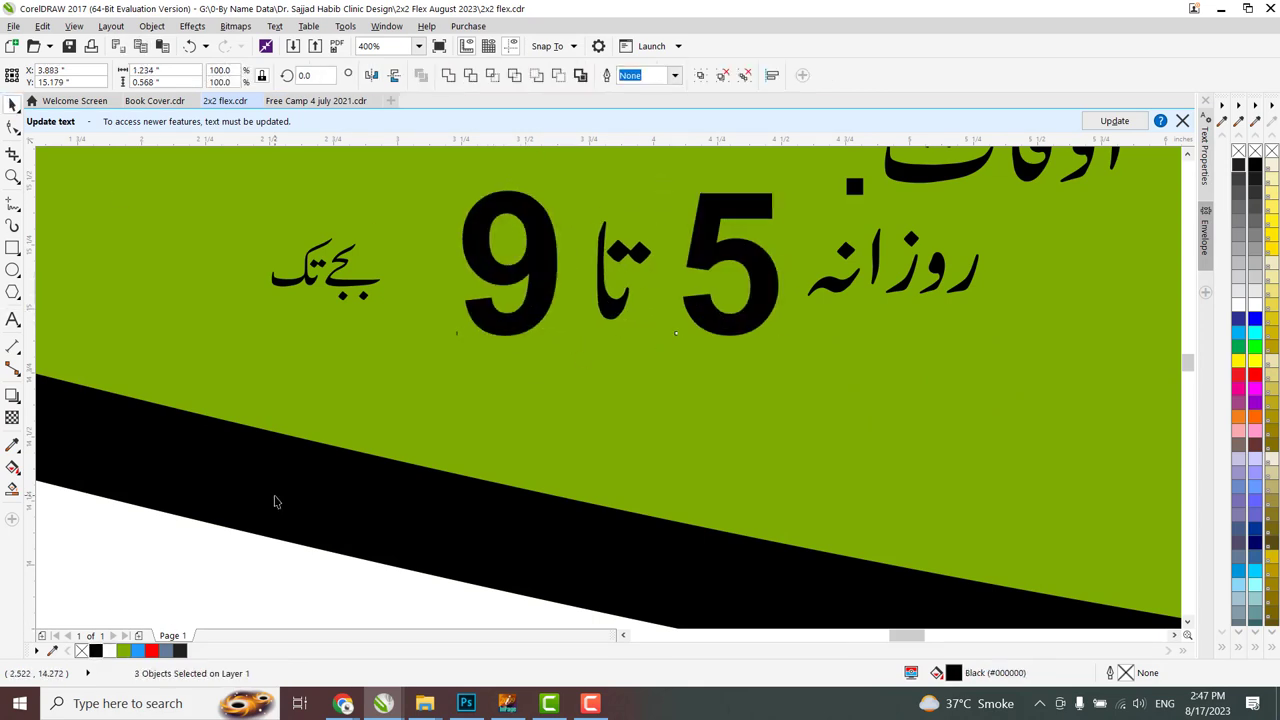
Enlarge بجے تک, move it close to the 9 and align it with روزانہ.
click(347, 287)
scroll(347, 287, down, 2)
drag(380, 297, 377, 313)
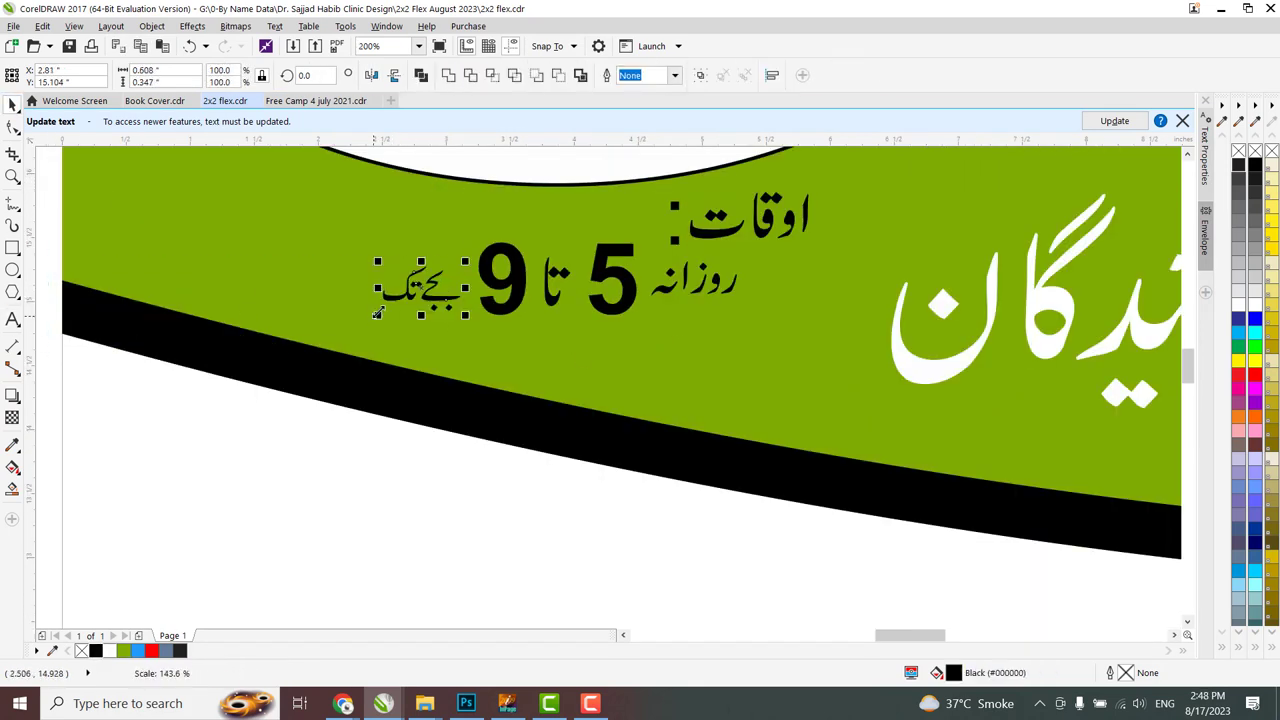
shift+click(734, 289)
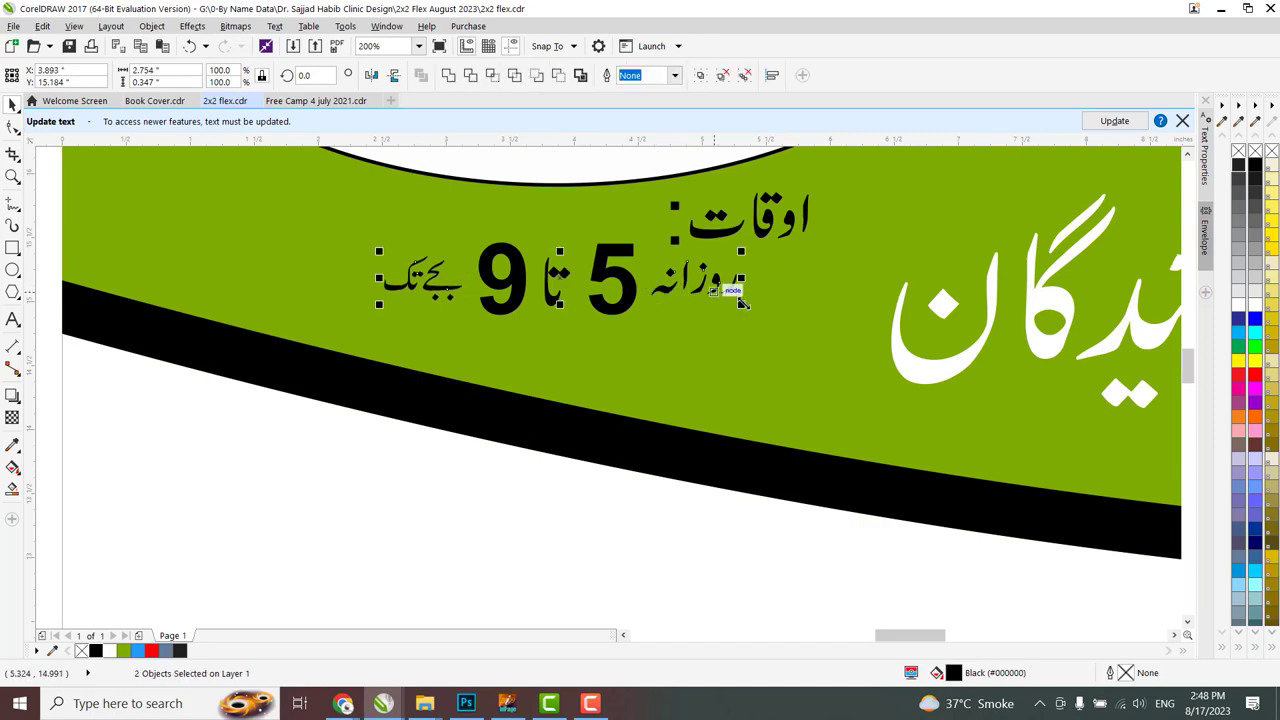
scroll(734, 289, down, 1)
drag(590, 285, 586, 286)
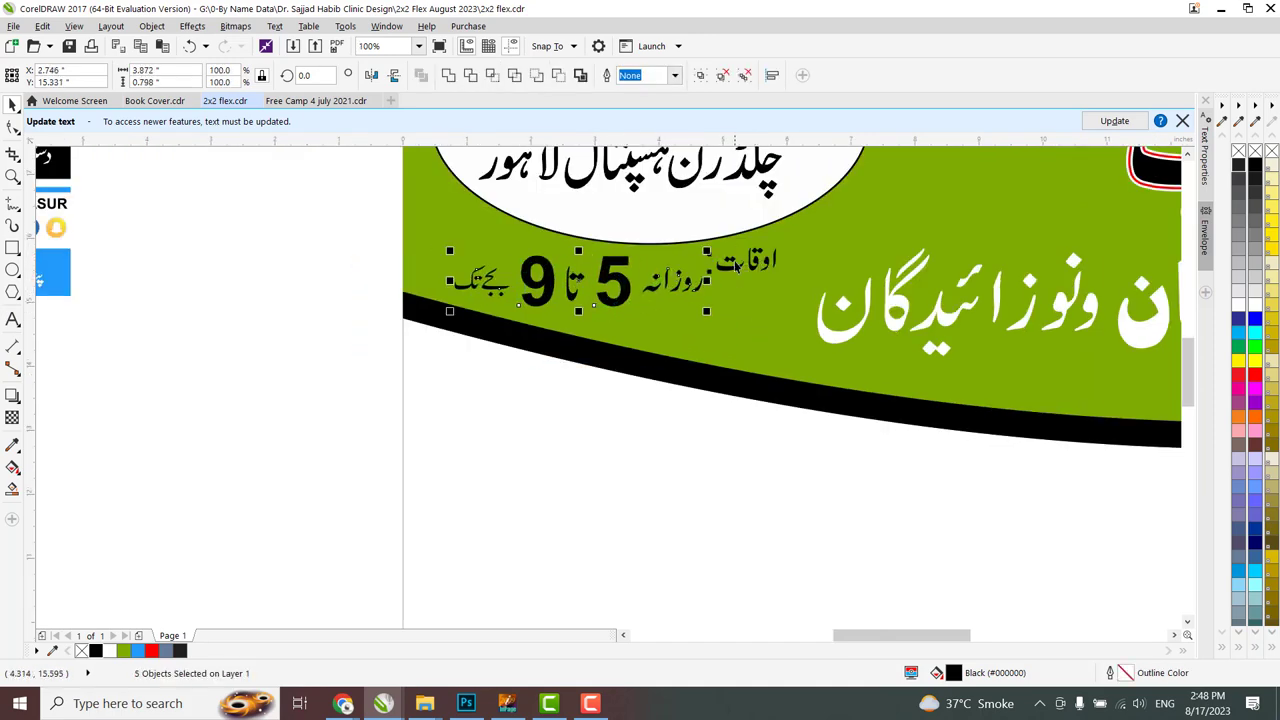
Group the timings, line them up with اوقات in one row below the specialist oval and color the hours white.
key(ctrl+g)
drag(727, 287, 728, 287)
scroll(767, 297, up, 1)
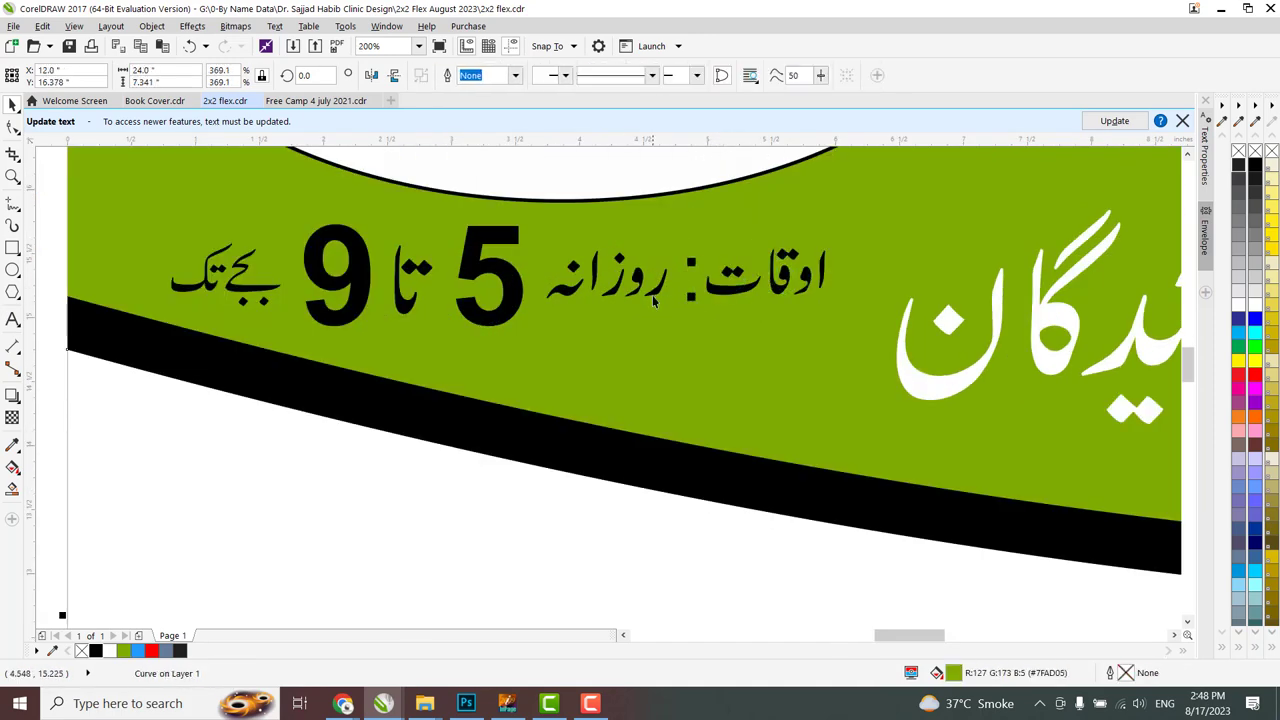
click(526, 323)
scroll(526, 323, down, 2)
key(Escape)
drag(900, 635, 935, 635)
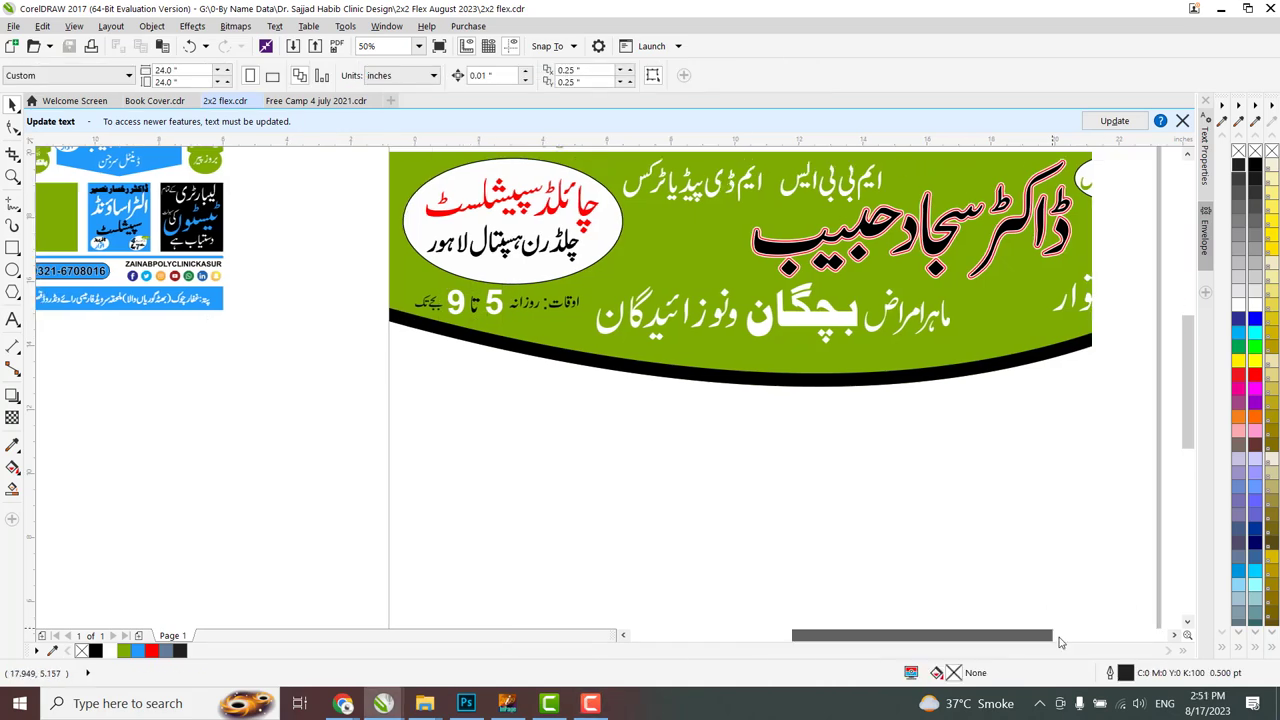
Copy the شعبہ اطفال oval to the white area just below the green background's curved edge.
scroll(355, 245, down, 2)
scroll(775, 440, up, 1)
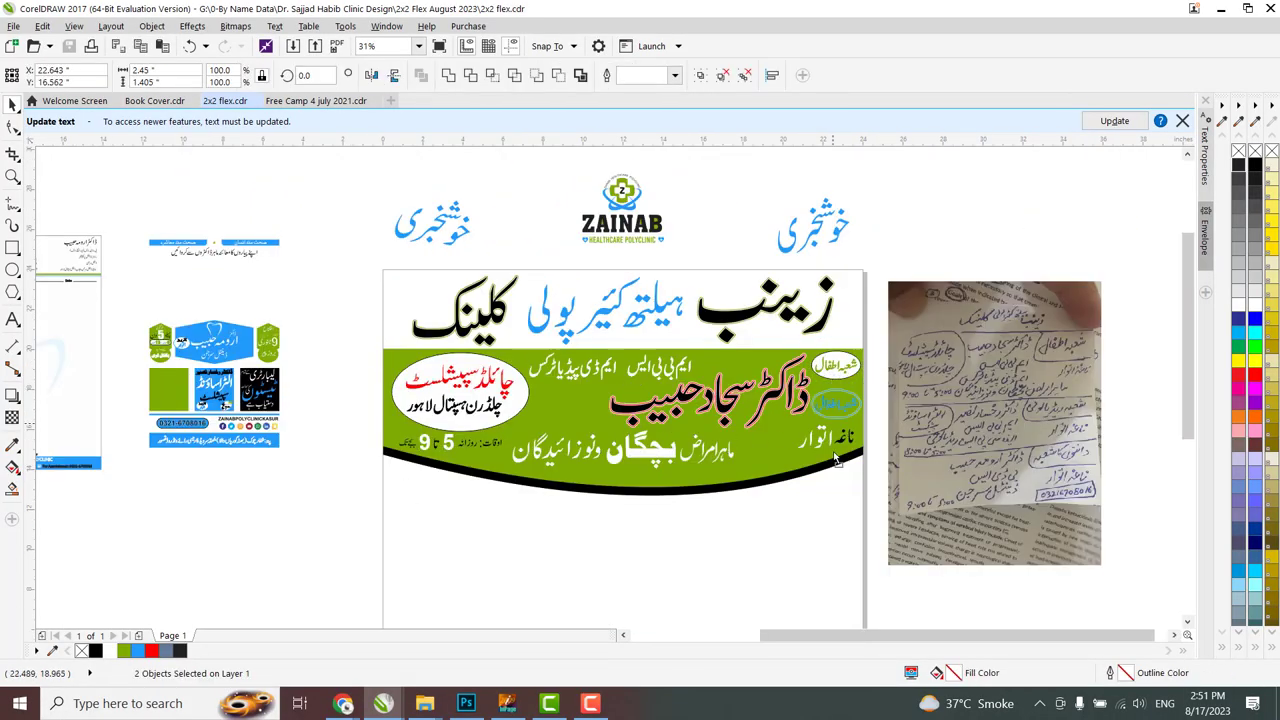
drag(1180, 310, 1180, 631)
scroll(1224, 645, up, 1)
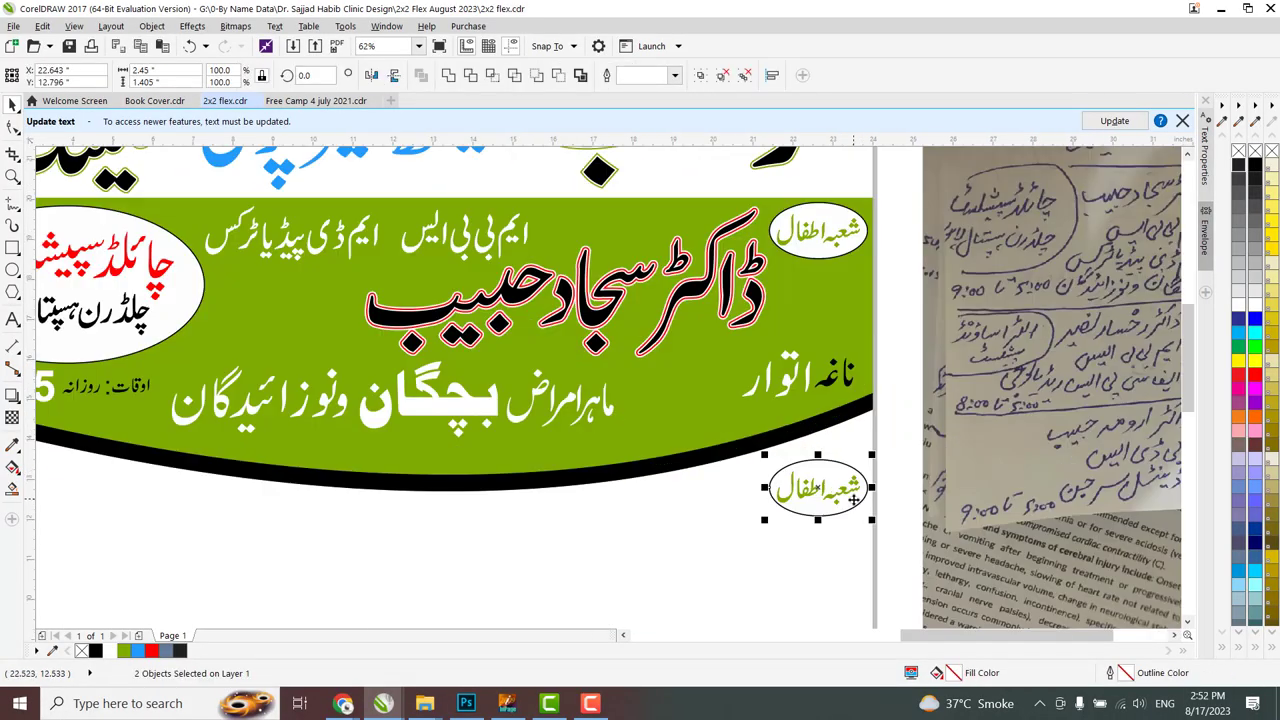
Place a vertically flipped copy of the curved background and black strip at the banner's lower end, filled blue.
scroll(853, 489, down, 1)
scroll(722, 428, down, 1)
drag(578, 313, 650, 547)
scroll(686, 510, up, 1)
click(1255, 318)
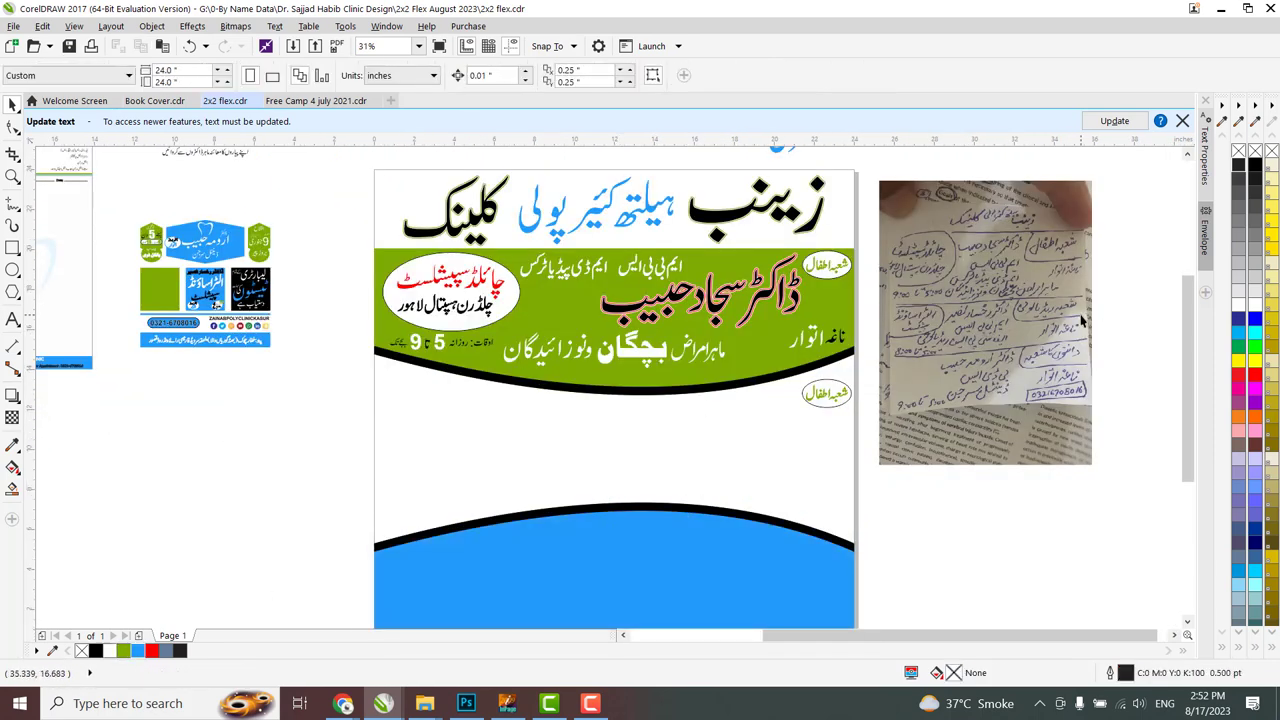
Switch to InPage, write شعبہ ریڈیالوجی and copy the text.
scroll(1082, 270, up, 1)
key(alt+Tab)
click(1200, 119)
text(شعبہ ریڈیالوجی)
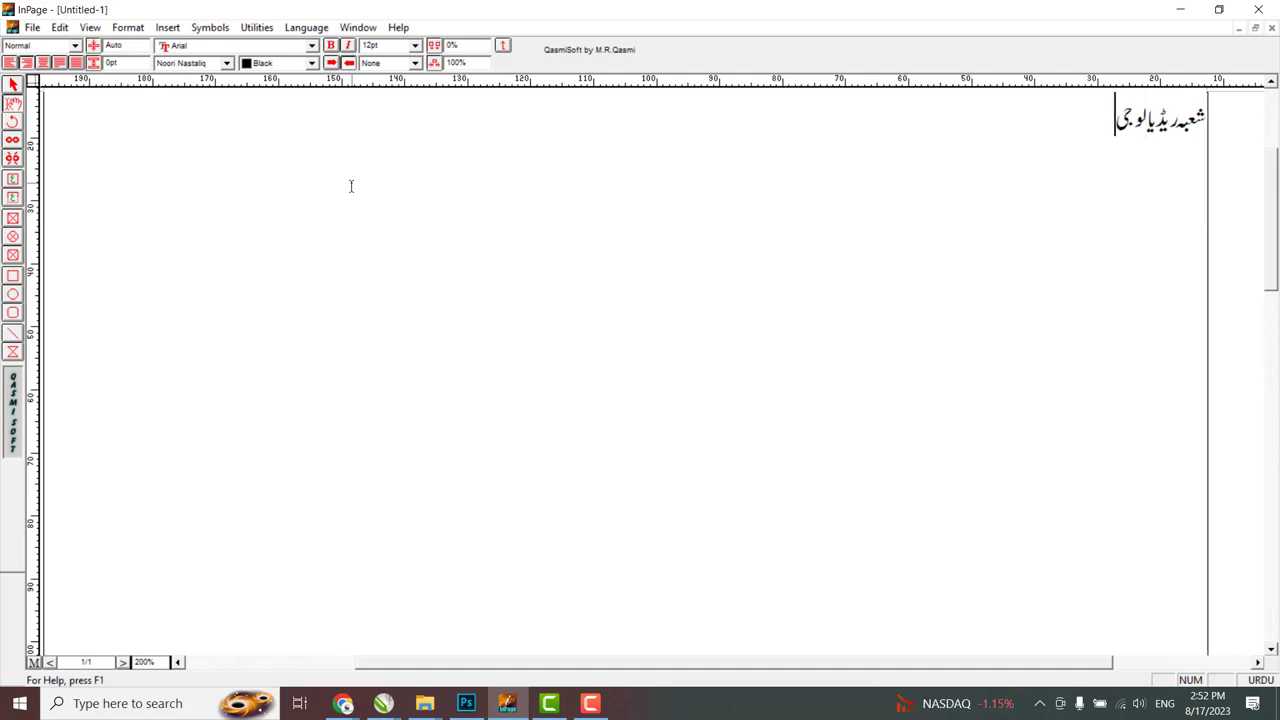
key(ctrl+a)
key(ctrl+c)
Switch back to CorelDRAW, paste شعبہ ریڈیالوجی and fit it inside the copied oval in place of the old text.
mouse_move(383, 703)
click(380, 625)
key(ctrl+v)
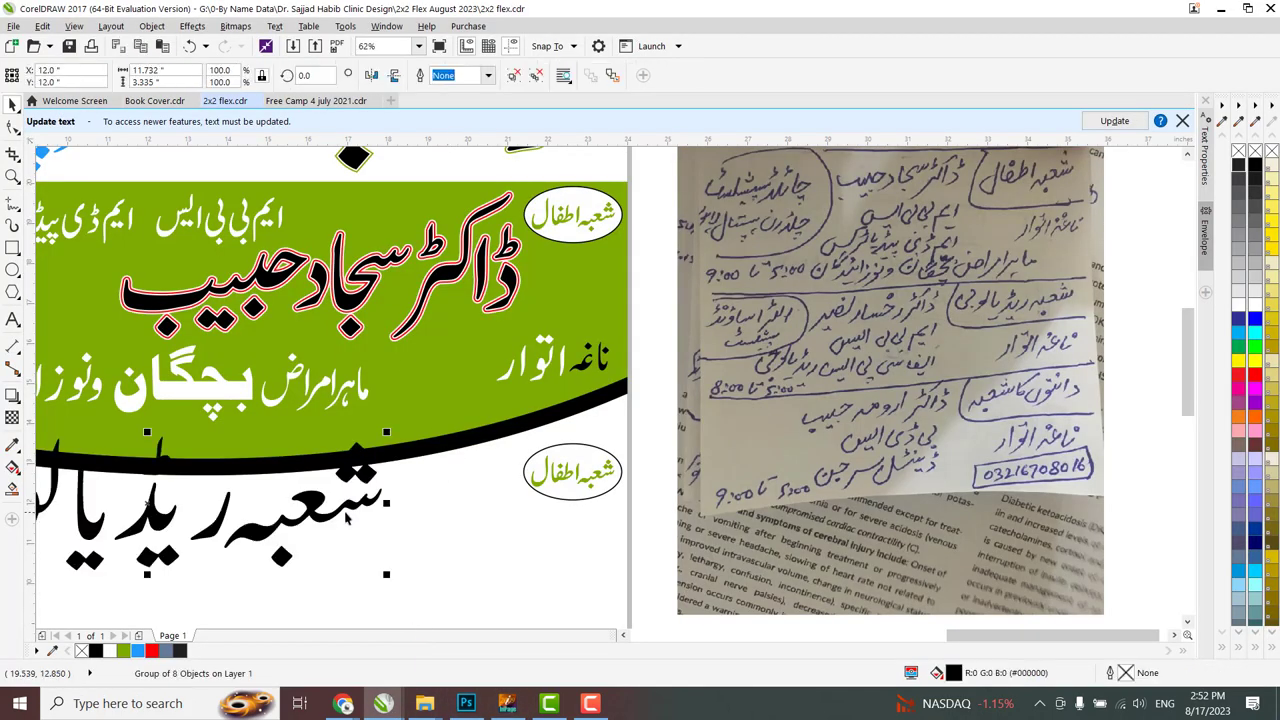
scroll(540, 452, up, 4)
key(Delete)
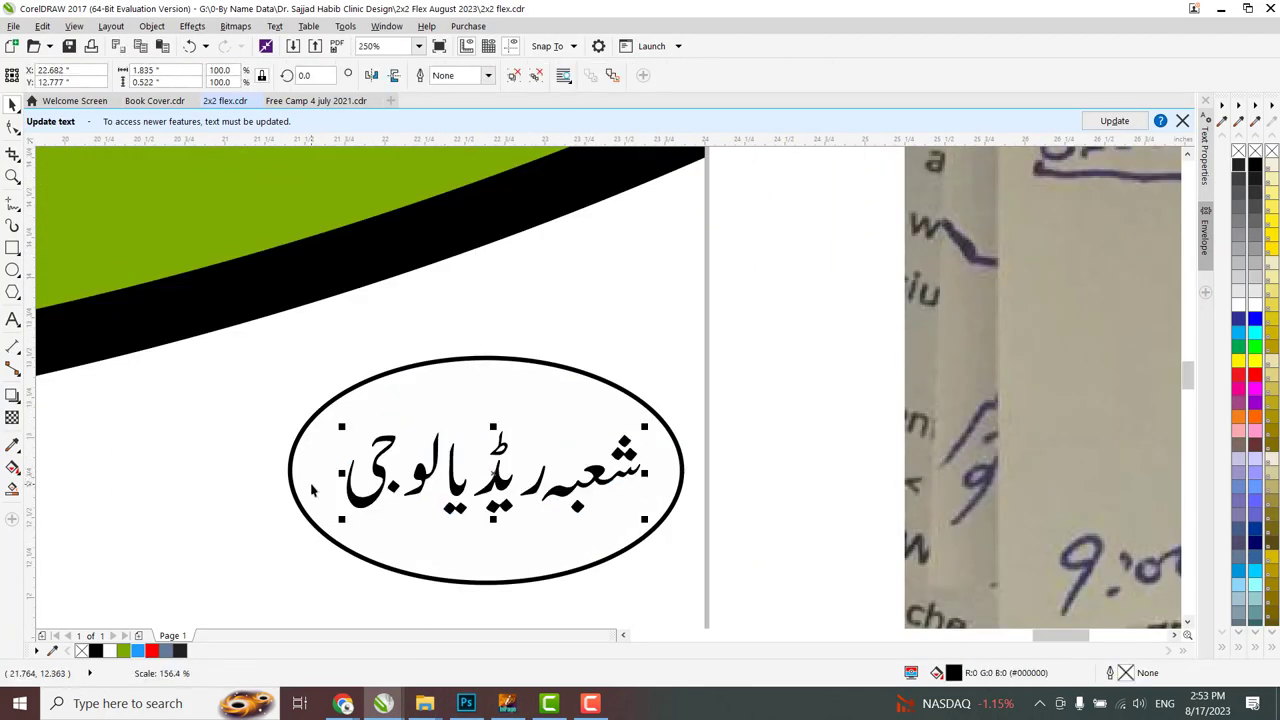
click(455, 505)
click(455, 505)
Color the شعبہ ریڈیالوجی text white and fill its oval red.
click(109, 650)
click(340, 540)
click(151, 650)
click(460, 470)
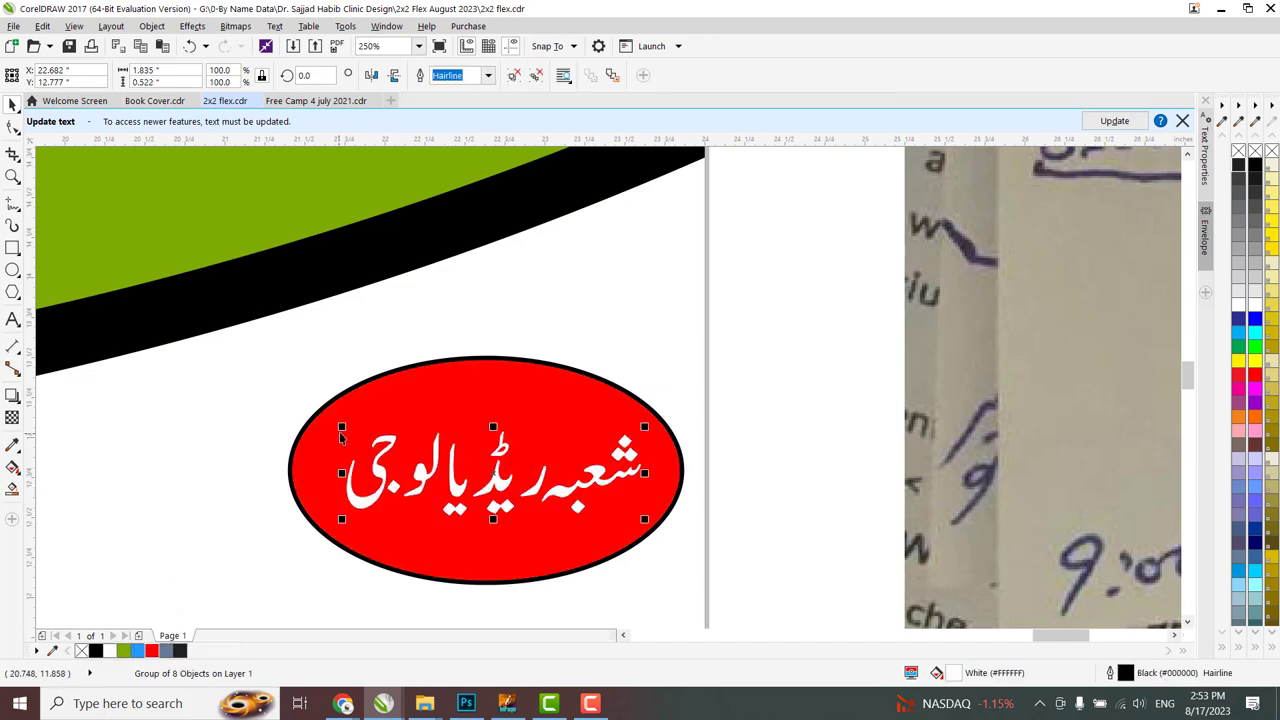
Rotate the red radiology oval with its text by about 27 degrees and shrink it beneath the green curve.
shift+click(519, 403)
click(519, 403)
drag(366, 280, 320, 330)
scroll(474, 398, down, 2)
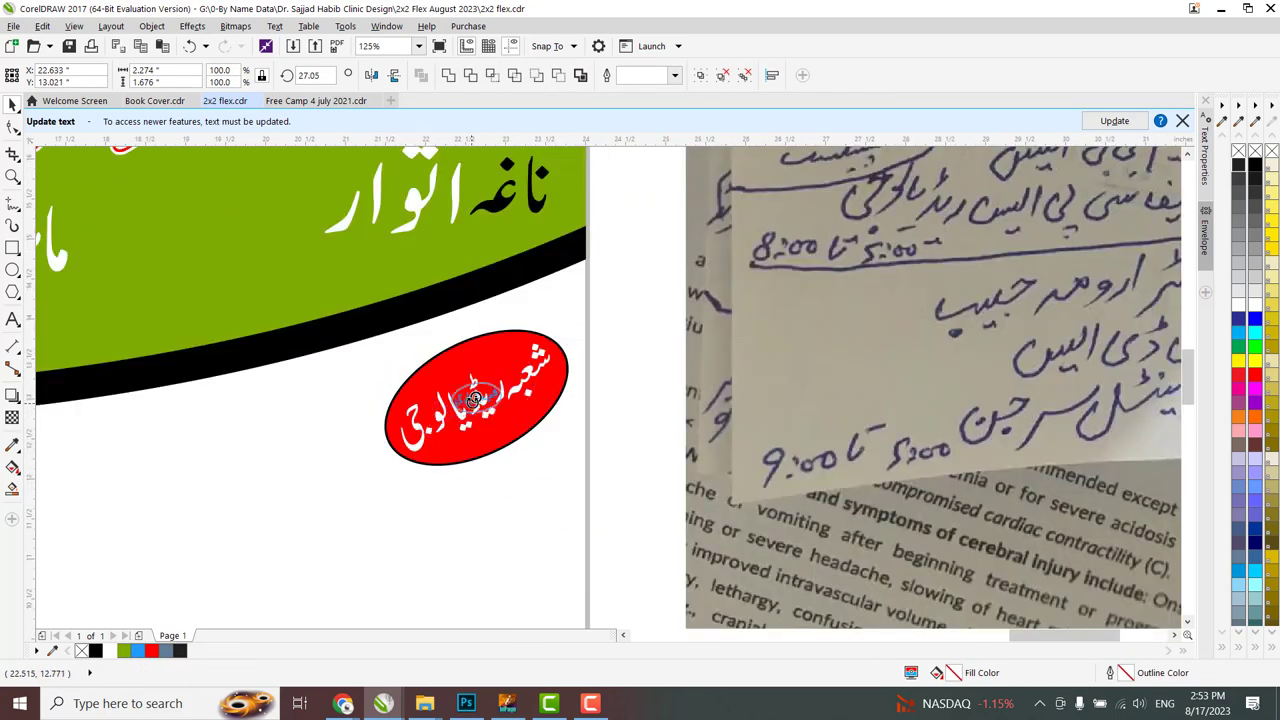
scroll(643, 423, down, 1)
click(643, 423)
Move the ultrasound card beside the reference photo, then place its doctor's name, enlarged, in the white area below the green background.
scroll(123, 282, down, 3)
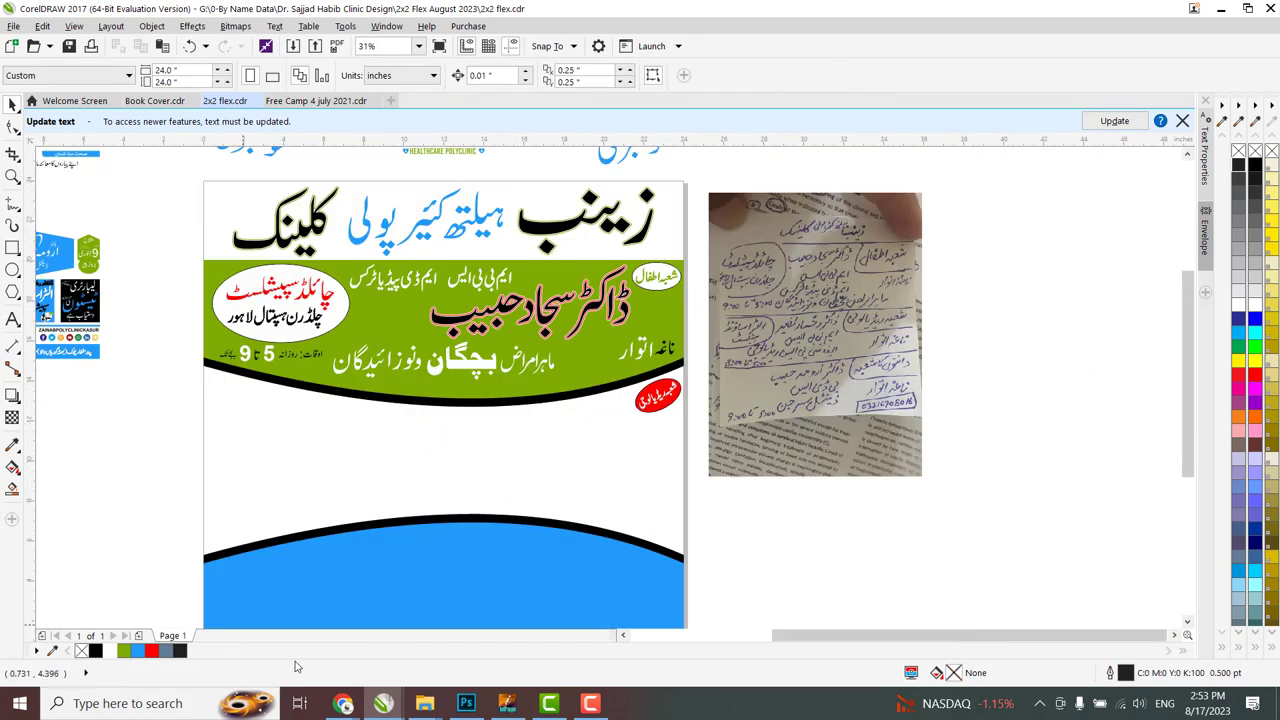
drag(123, 282, 818, 430)
scroll(818, 430, up, 1)
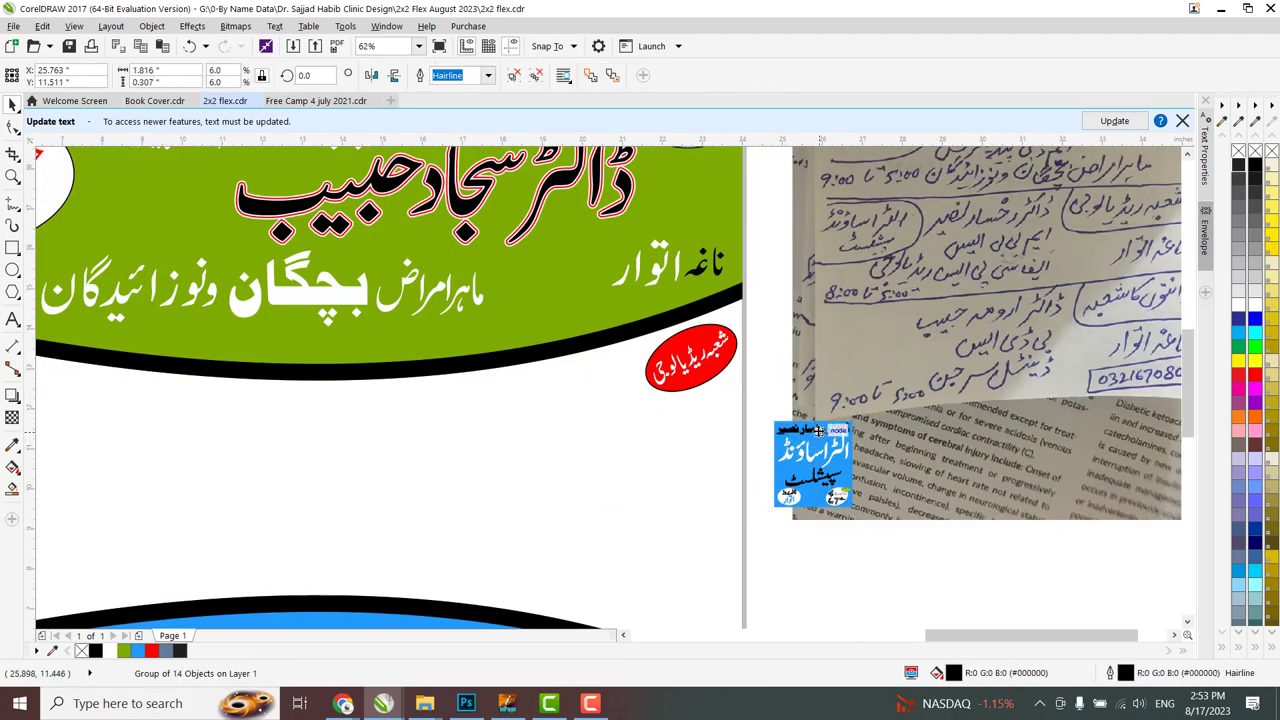
drag(550, 403, 178, 464)
scroll(300, 440, up, 1)
scroll(600, 400, down, 2)
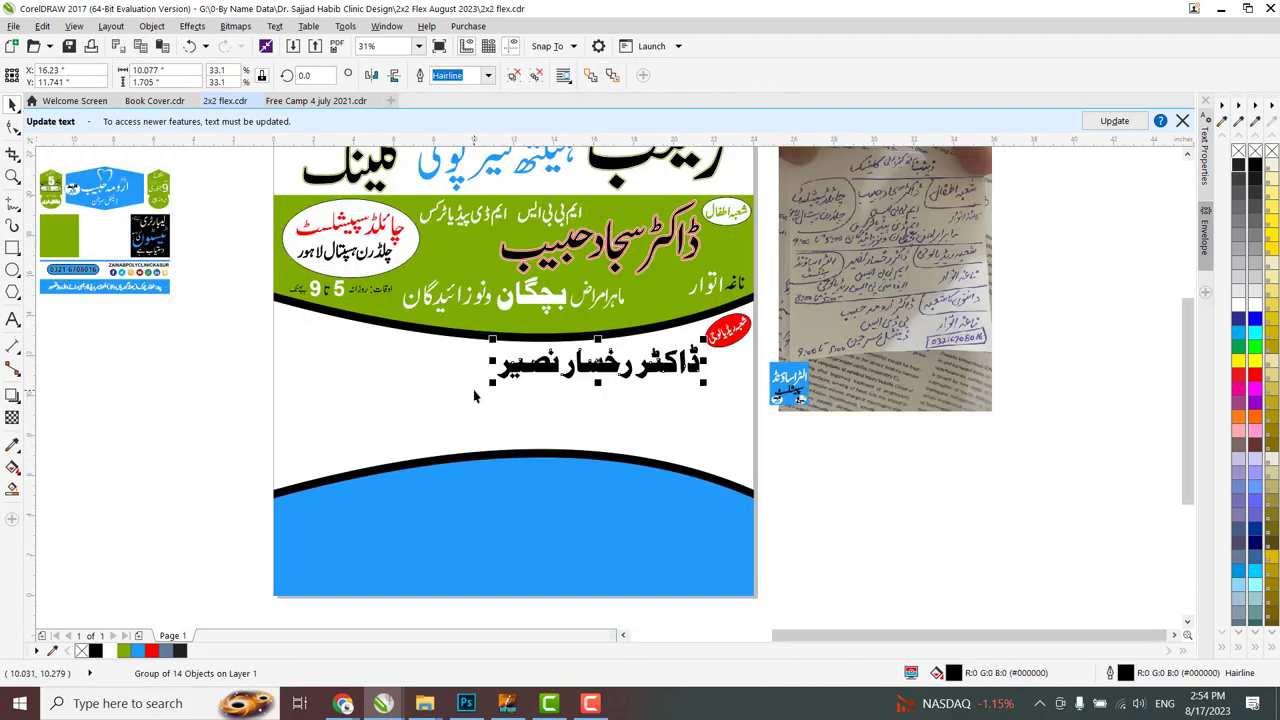
Set the الٹراساؤنڈ سپیشلسٹ text in white on a green-filled copy of the specialist oval below the timings.
scroll(893, 289, up, 1)
scroll(686, 505, down, 1)
drag(780, 465, 328, 447)
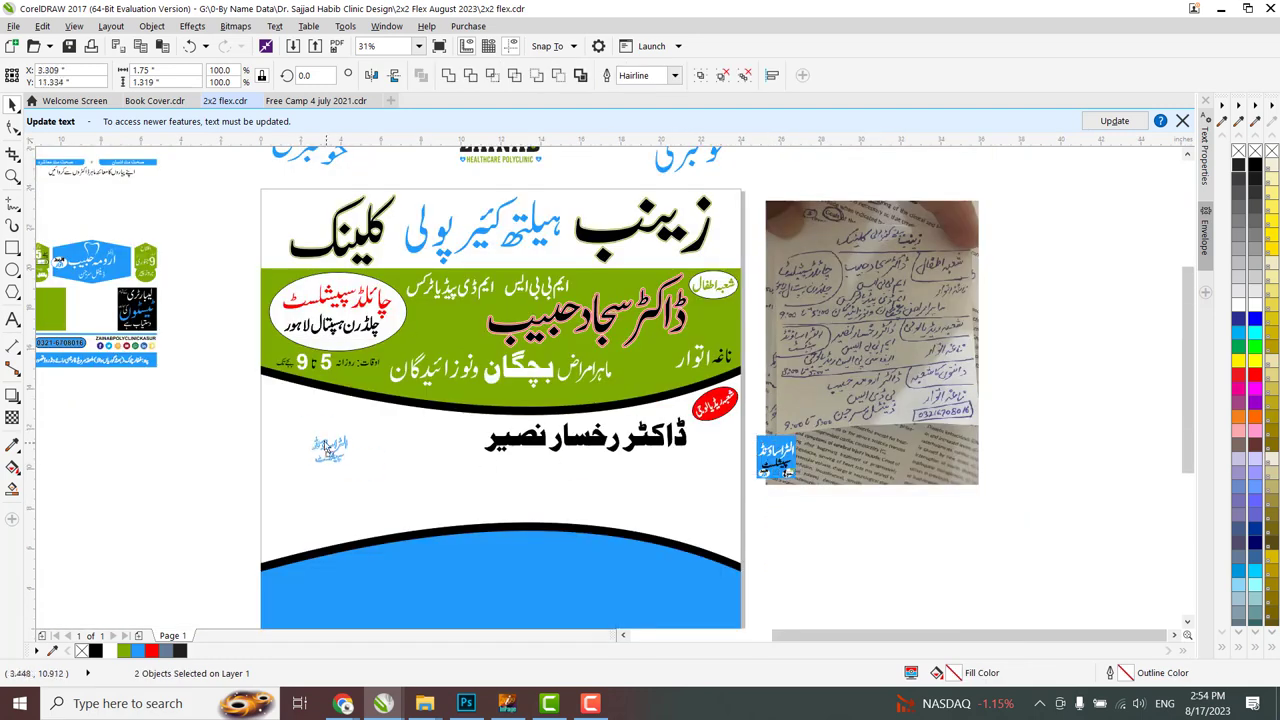
key(ctrl+z)
scroll(280, 470, up, 1)
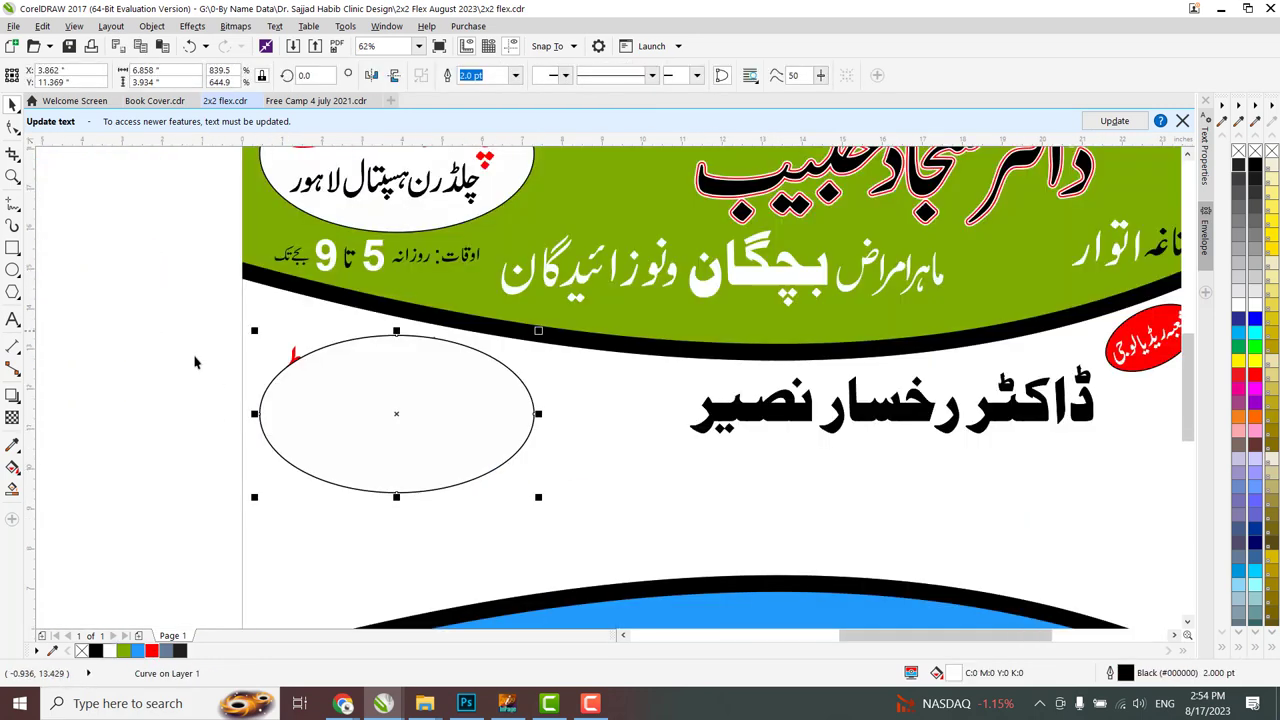
drag(238, 383, 385, 480)
drag(490, 489, 492, 490)
scroll(419, 400, up, 1)
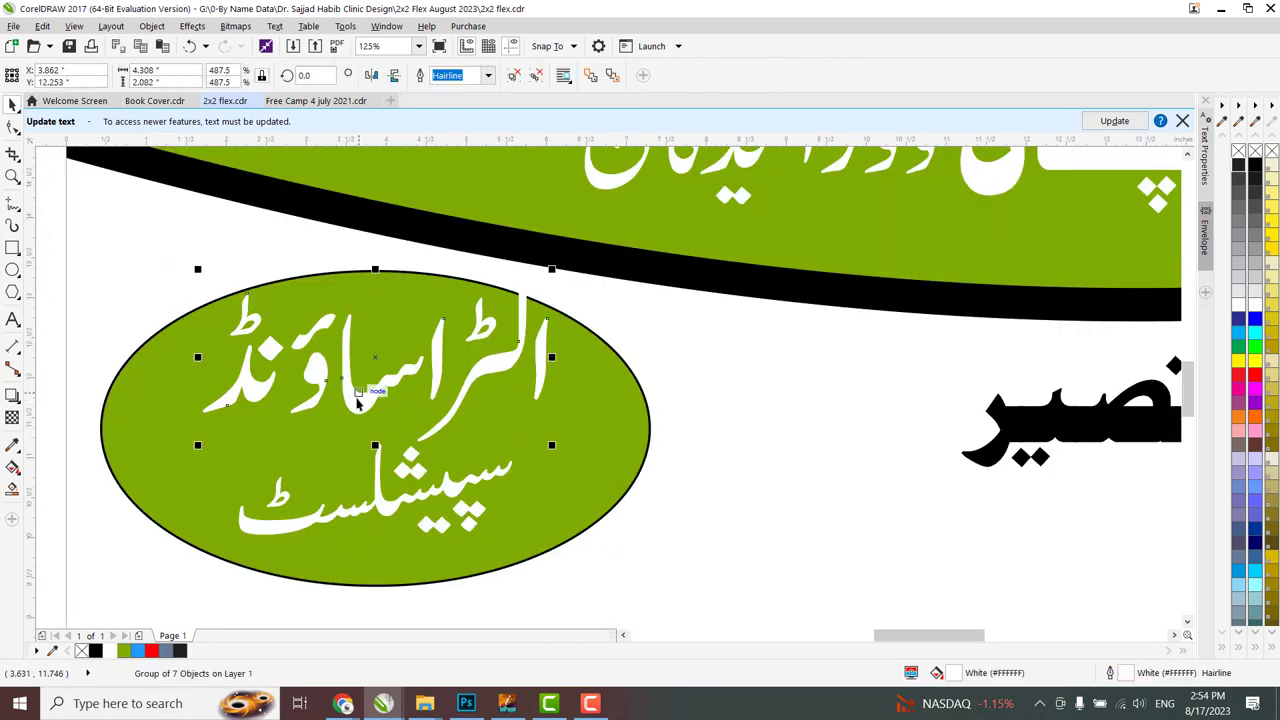
Rearrange the green oval's text so that سپیشلسٹ sits above الٹراساؤنڈ.
scroll(391, 507, down, 1)
drag(391, 507, 173, 447)
drag(387, 486, 256, 432)
drag(367, 443, 367, 443)
Give the green oval a red outline and scale its two-word text to fit inside it.
click(284, 443)
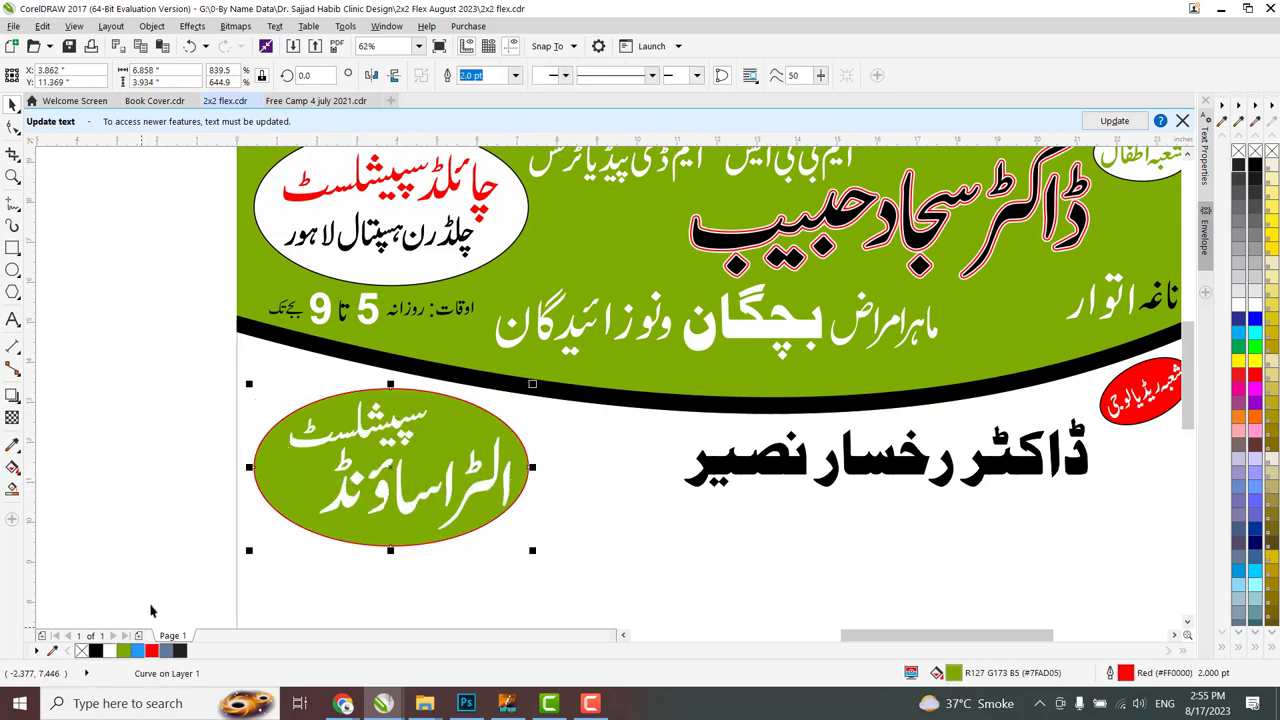
shift+click(357, 438)
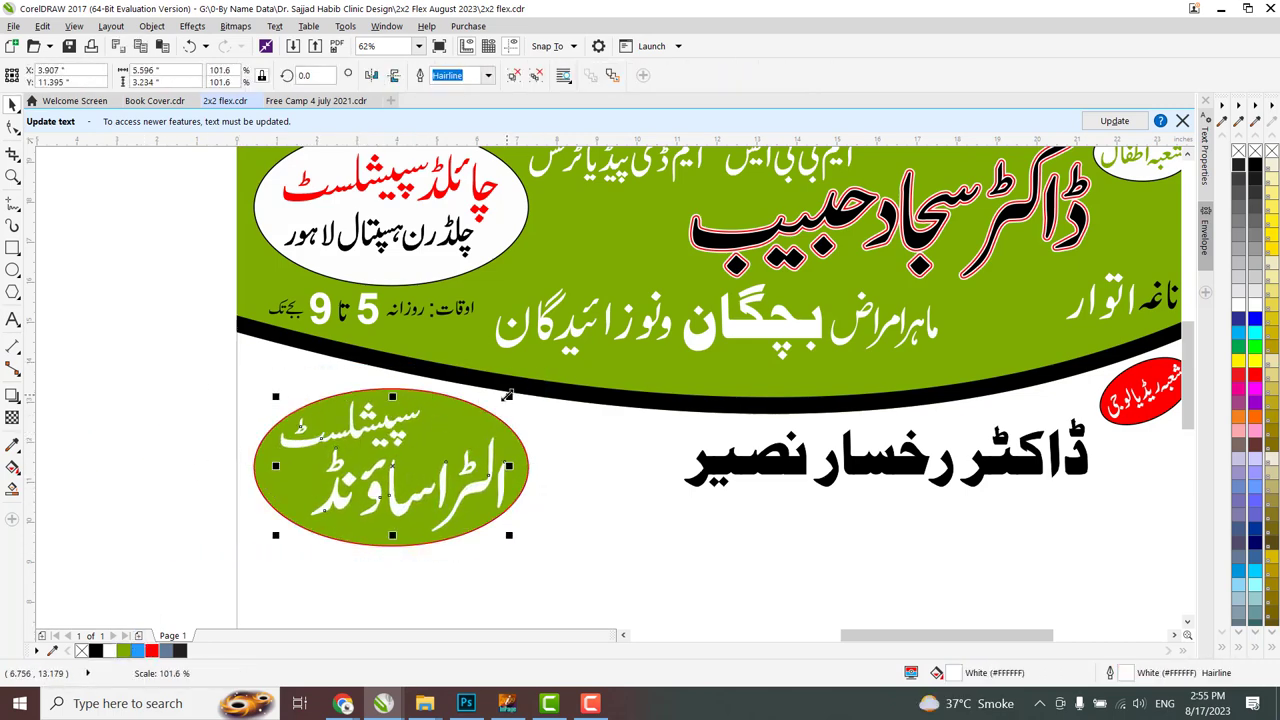
Place a copy of the timings line below the green oval and colour its numerals 5 and 9 red.
scroll(436, 338, down, 1)
click(436, 333)
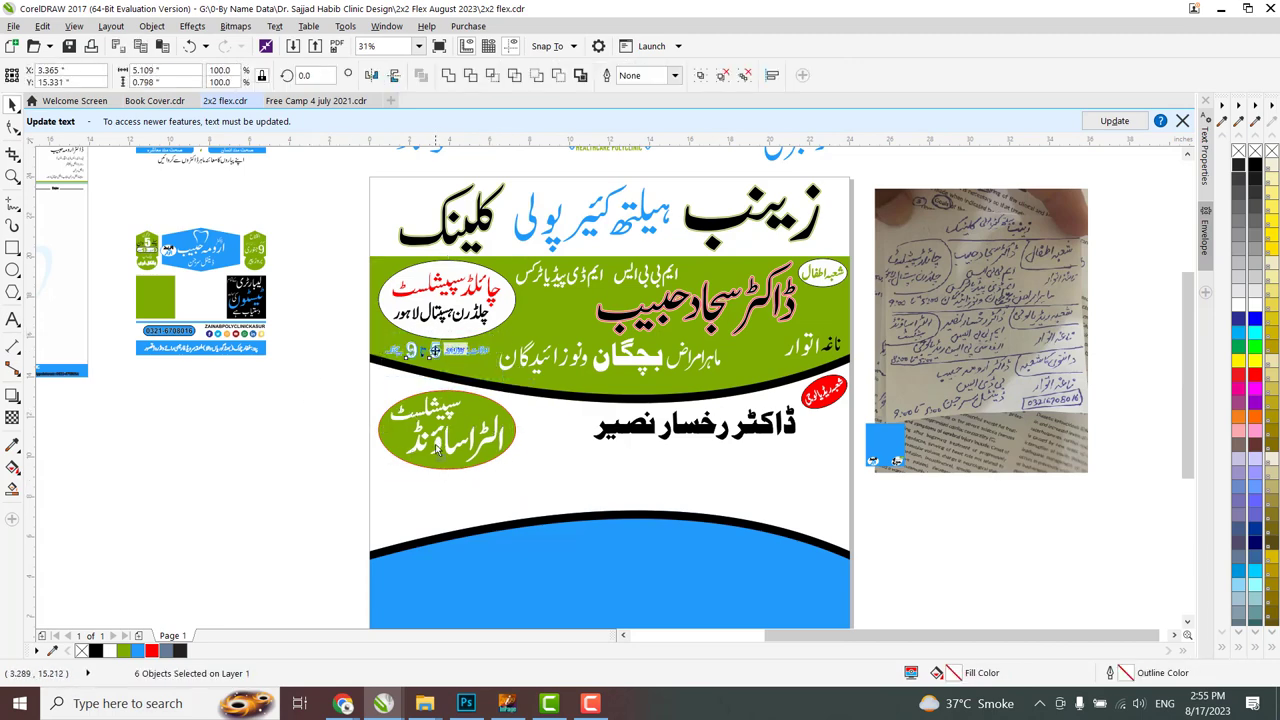
scroll(343, 514, up, 3)
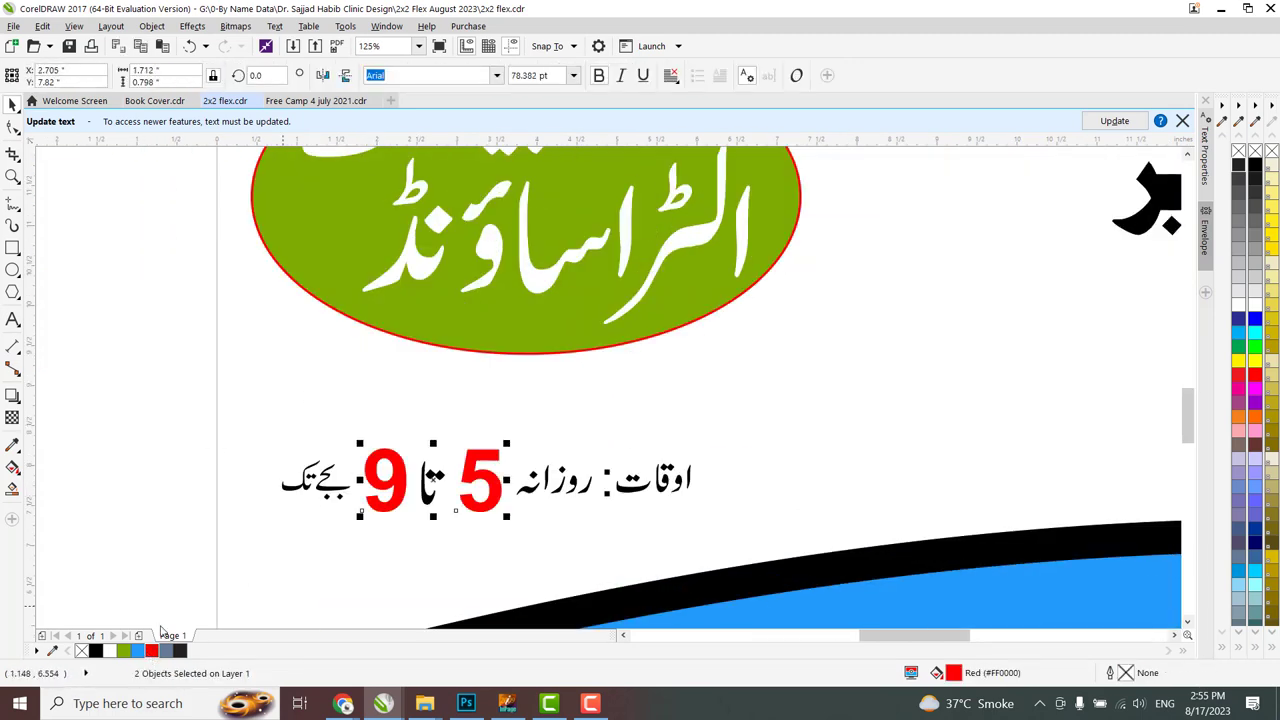
scroll(437, 516, down, 1)
click(300, 465)
scroll(300, 465, down, 1)
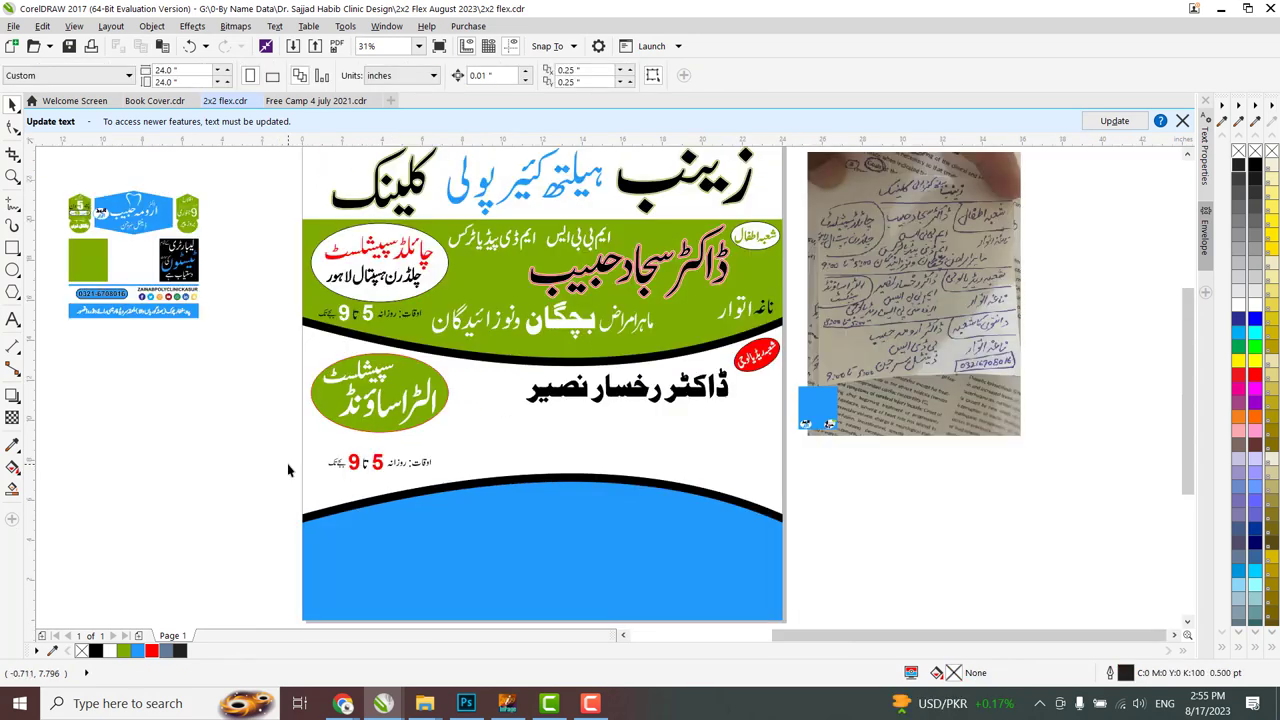
Copy the ناغہ اتوار text down into the white section and colour اتوار red.
drag(735, 321, 732, 463)
click(152, 651)
scroll(706, 460, up, 2)
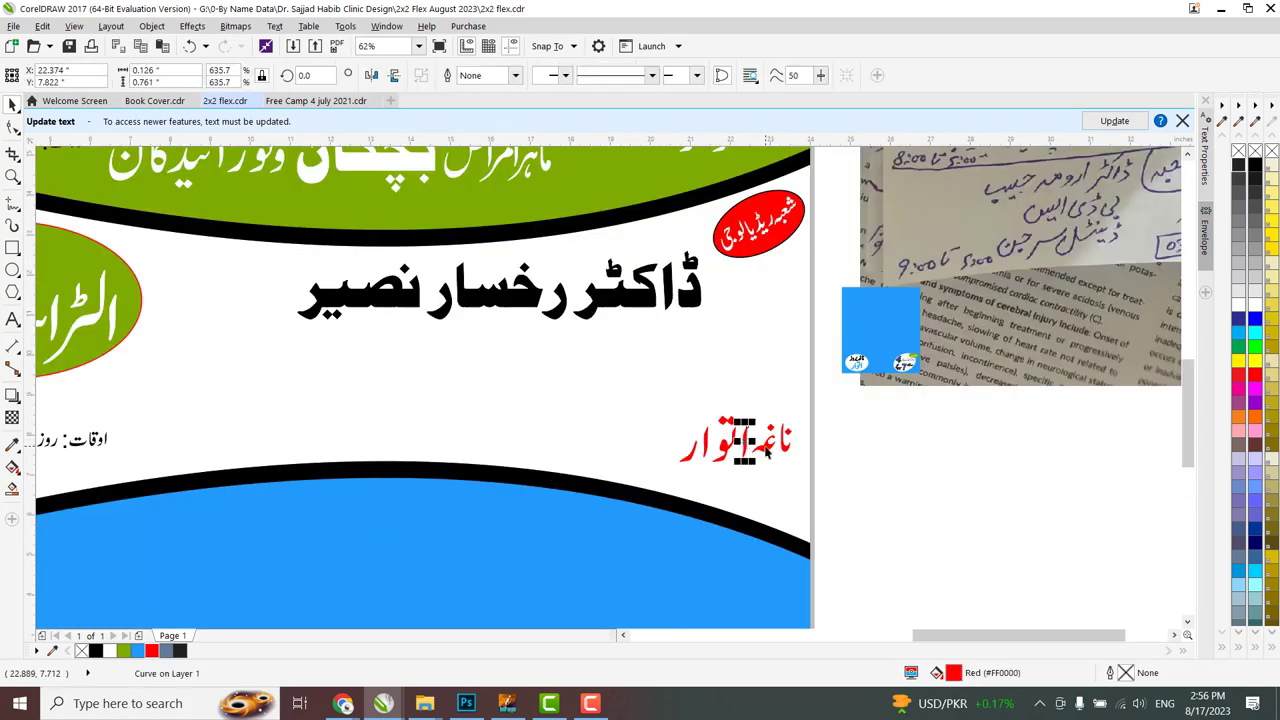
scroll(706, 460, down, 2)
key(Escape)
Check the radiology timings in the reference photo and change the white section's closing hour to 8.
scroll(940, 365, up, 1)
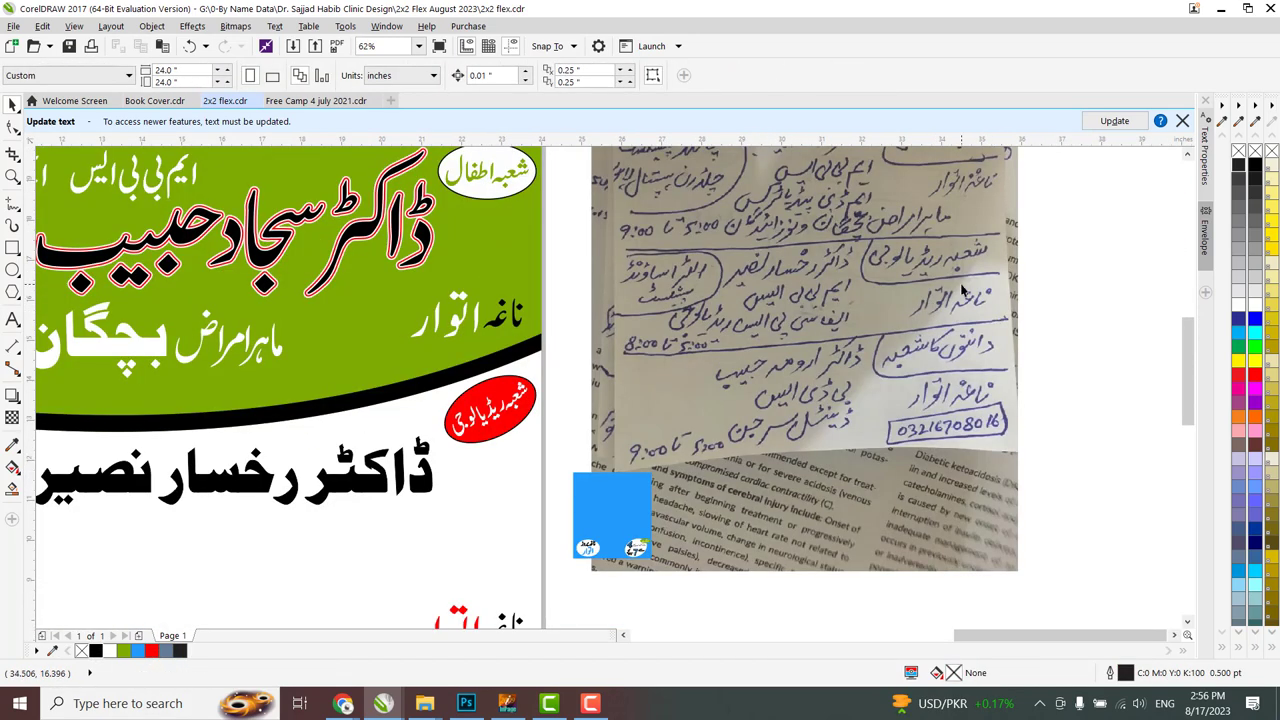
scroll(600, 420, down, 1)
scroll(318, 480, up, 2)
click(228, 403)
click(277, 395)
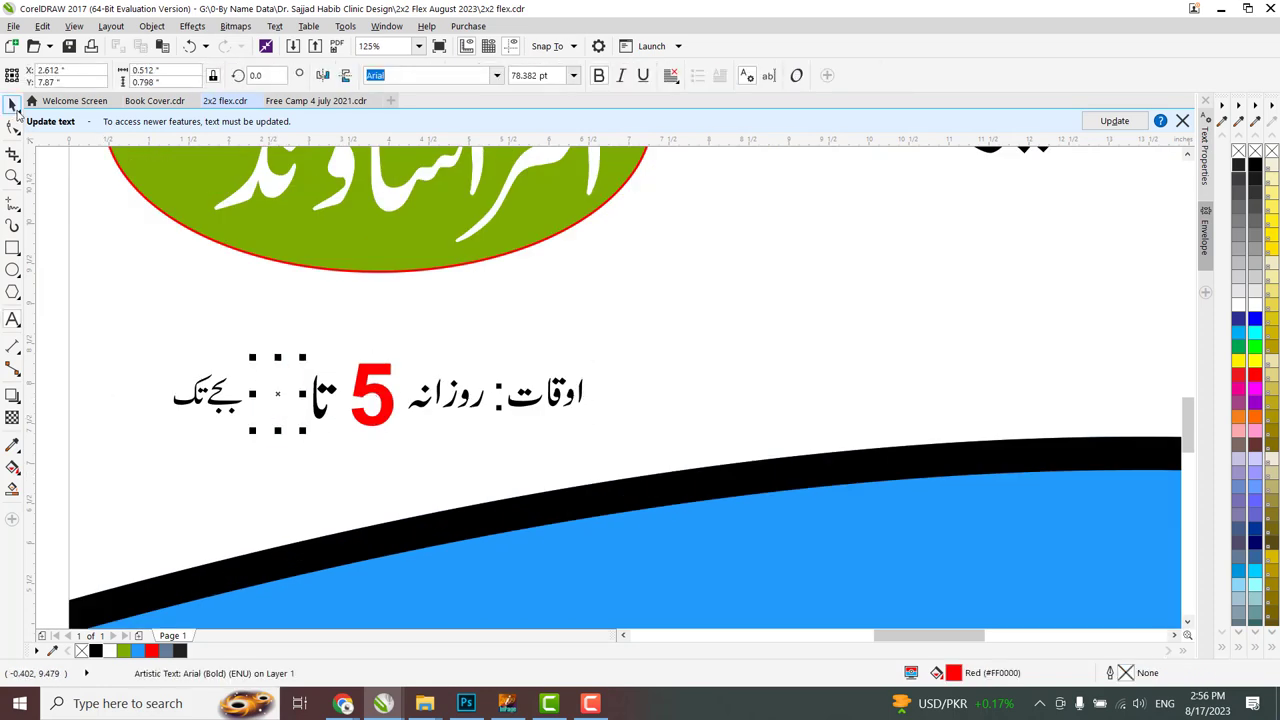
key(Delete)
scroll(404, 398, down, 2)
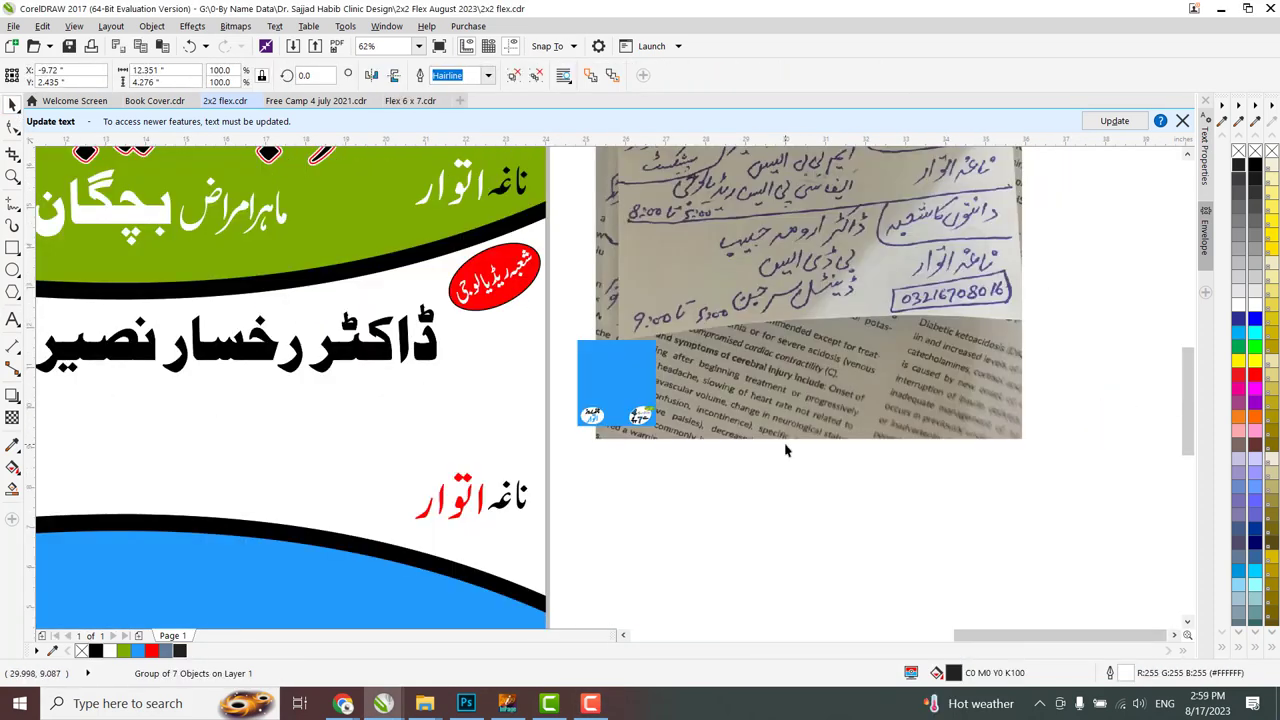
Replace the ultrasound doctor's name with the calligraphic version and scale it to about 10 inches wide in the white section.
scroll(838, 457, down, 2)
click(500, 415)
drag(385, 462, 447, 447)
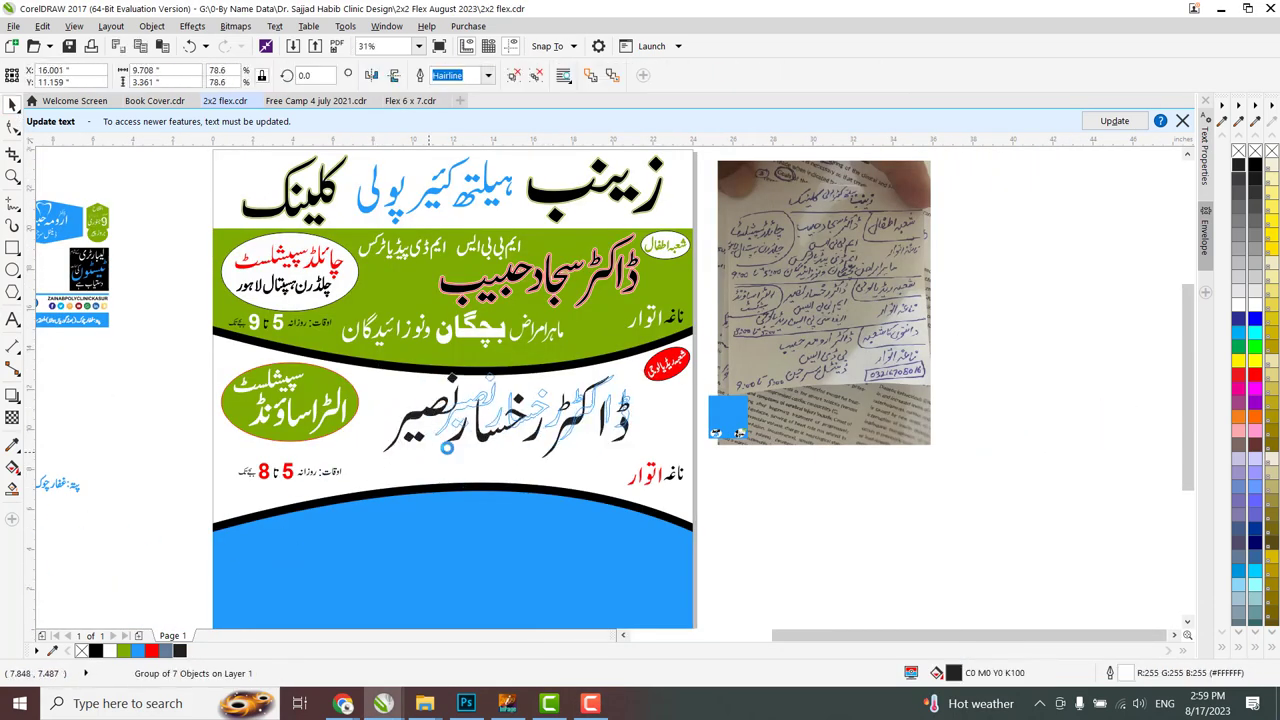
drag(531, 440, 532, 440)
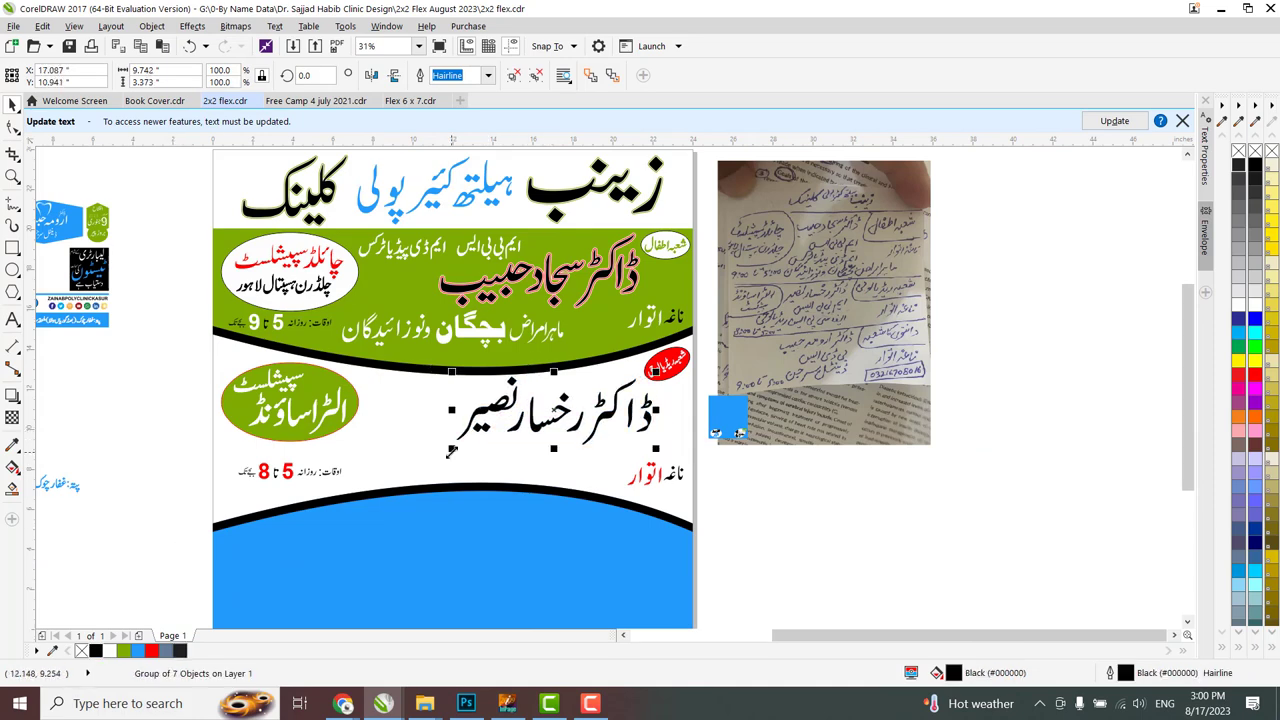
Style the ultrasound doctor's name with a red fill layered over a 5-point white outline and a 10-point black outline.
scroll(591, 440, up, 2)
text(10)
key(Return)
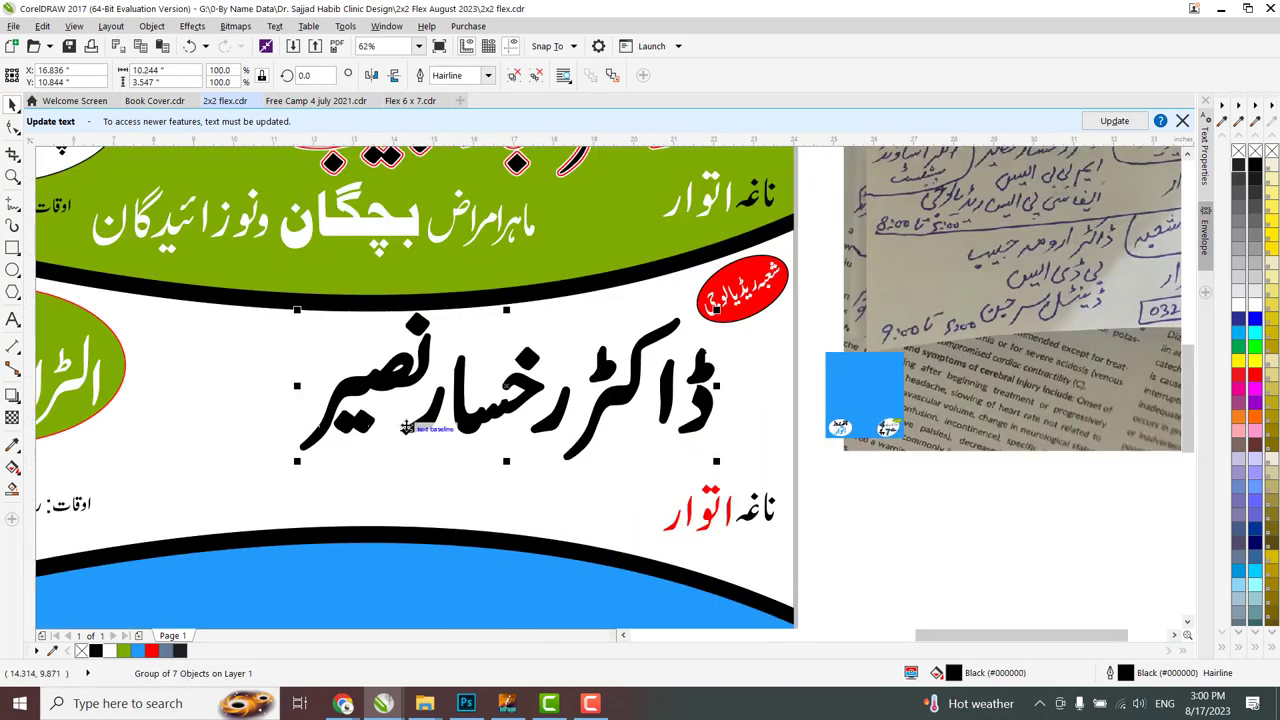
key(F12)
text(5)
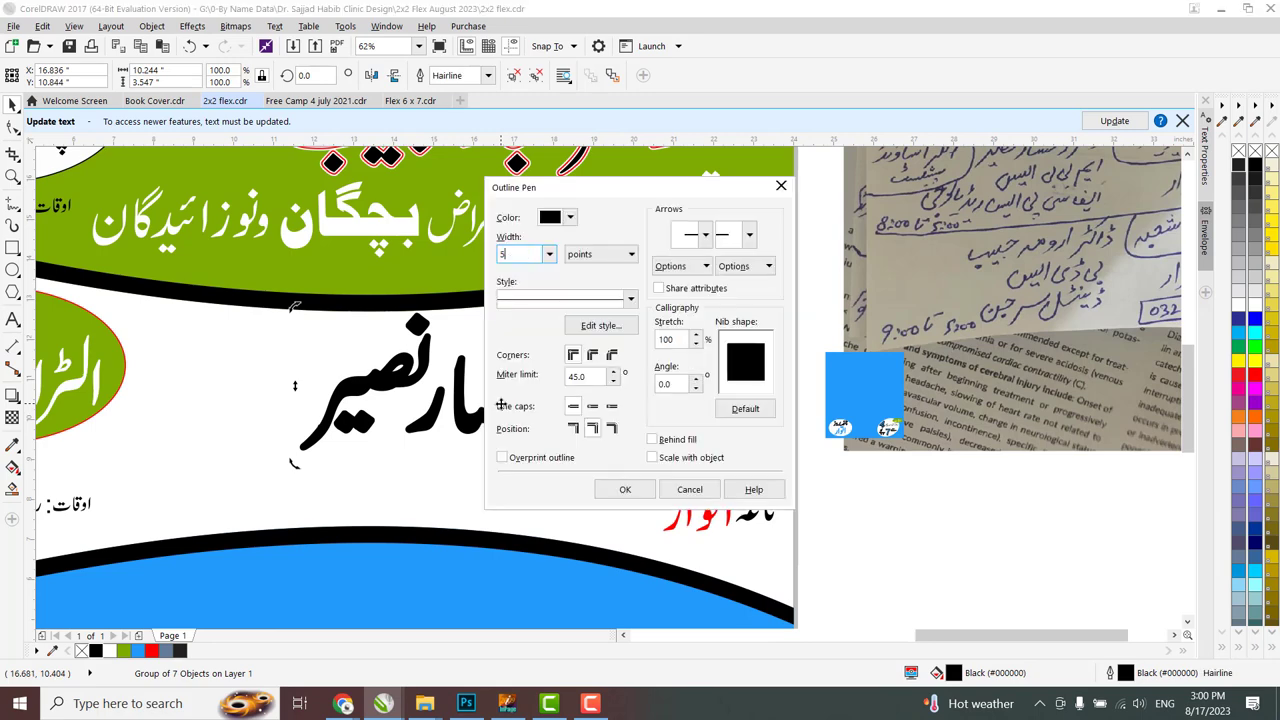
key(Return)
click(110, 651)
click(123, 651)
right_click(81, 651)
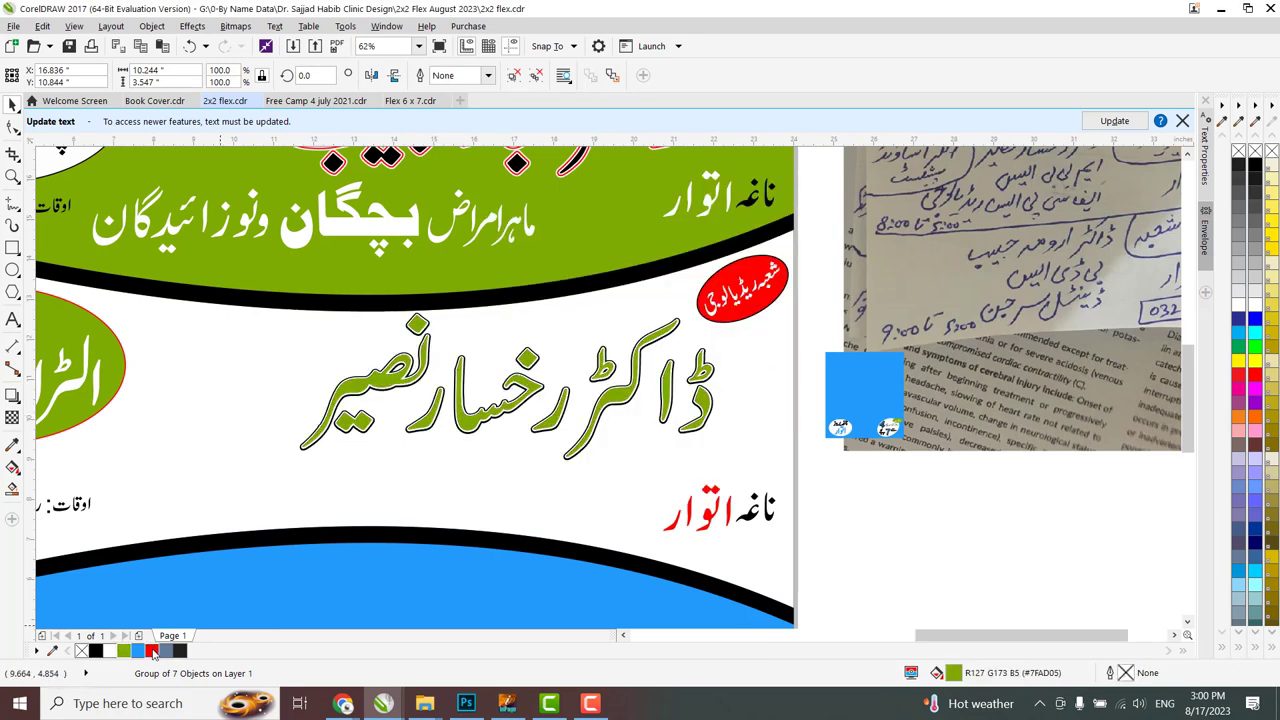
click(152, 651)
Fill the شعبہ ریڈیالوجی oval with the banner's blue.
click(735, 510)
click(770, 305)
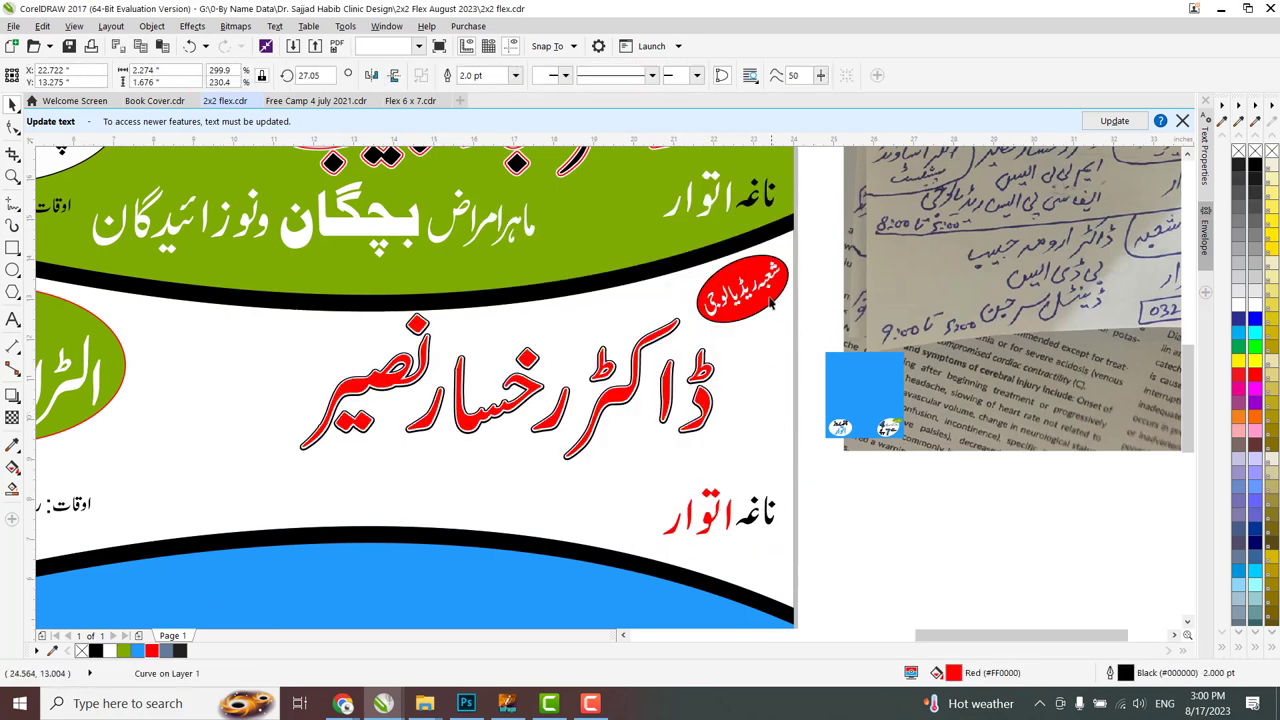
click(137, 651)
scroll(313, 434, down, 3)
click(313, 434)
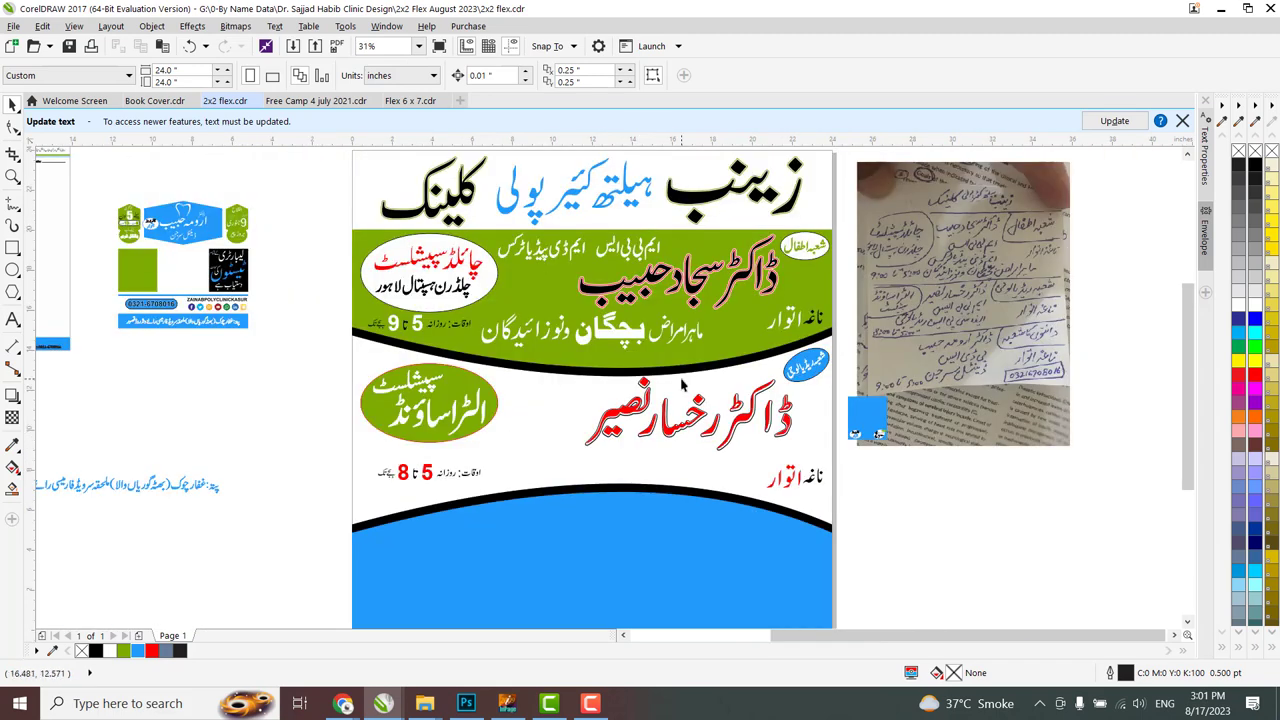
Shift the ultrasound doctor's name slightly toward the green oval and place a blue copy of ایم بی بی ایس beneath it.
click(617, 412)
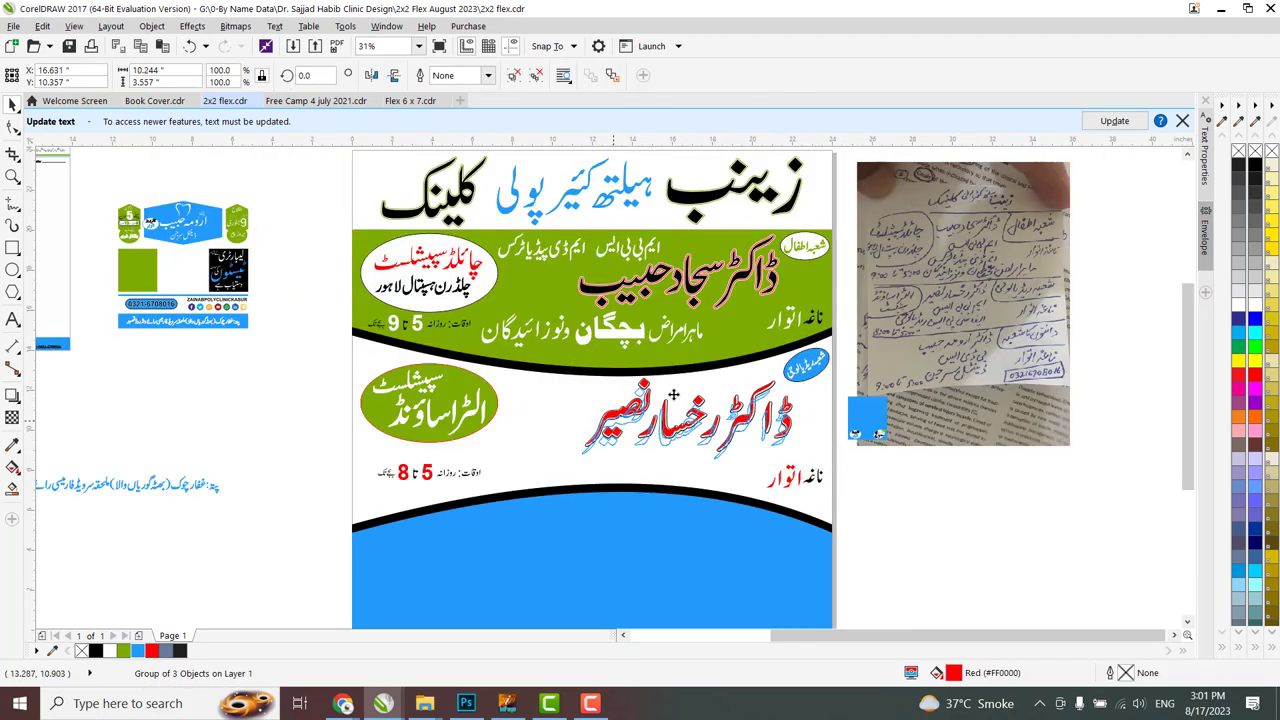
drag(673, 396, 612, 425)
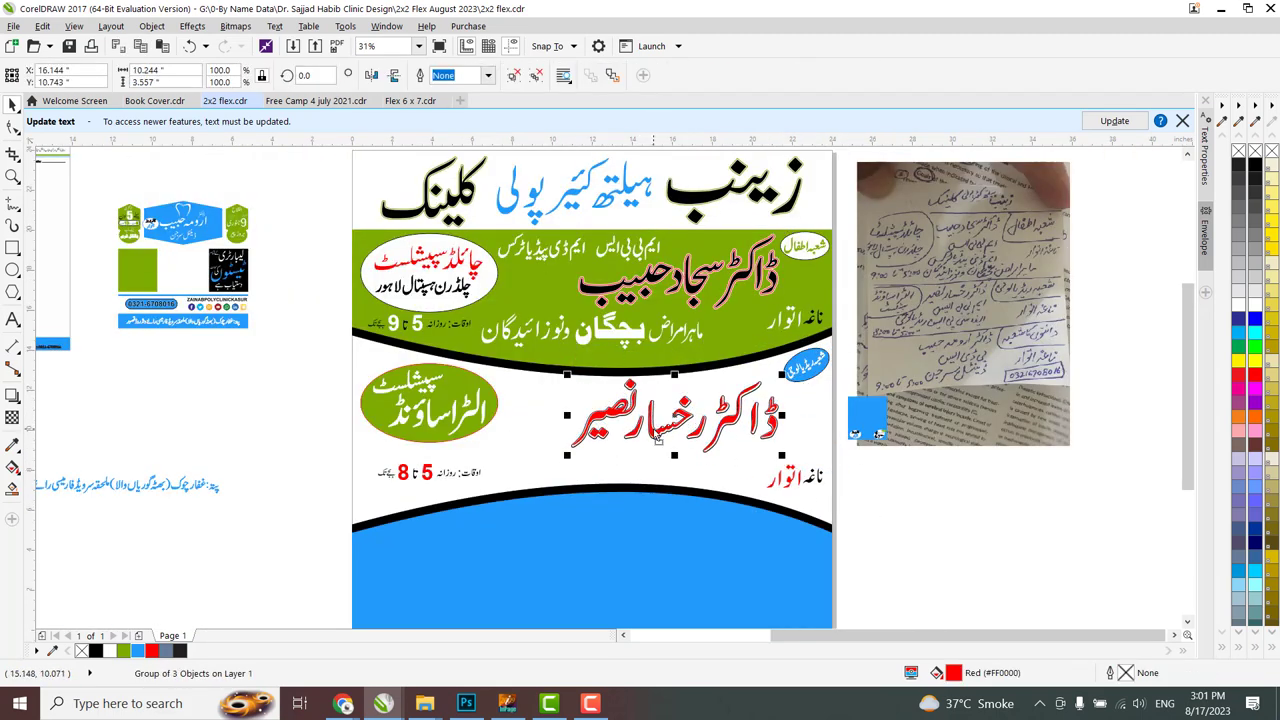
click(630, 250)
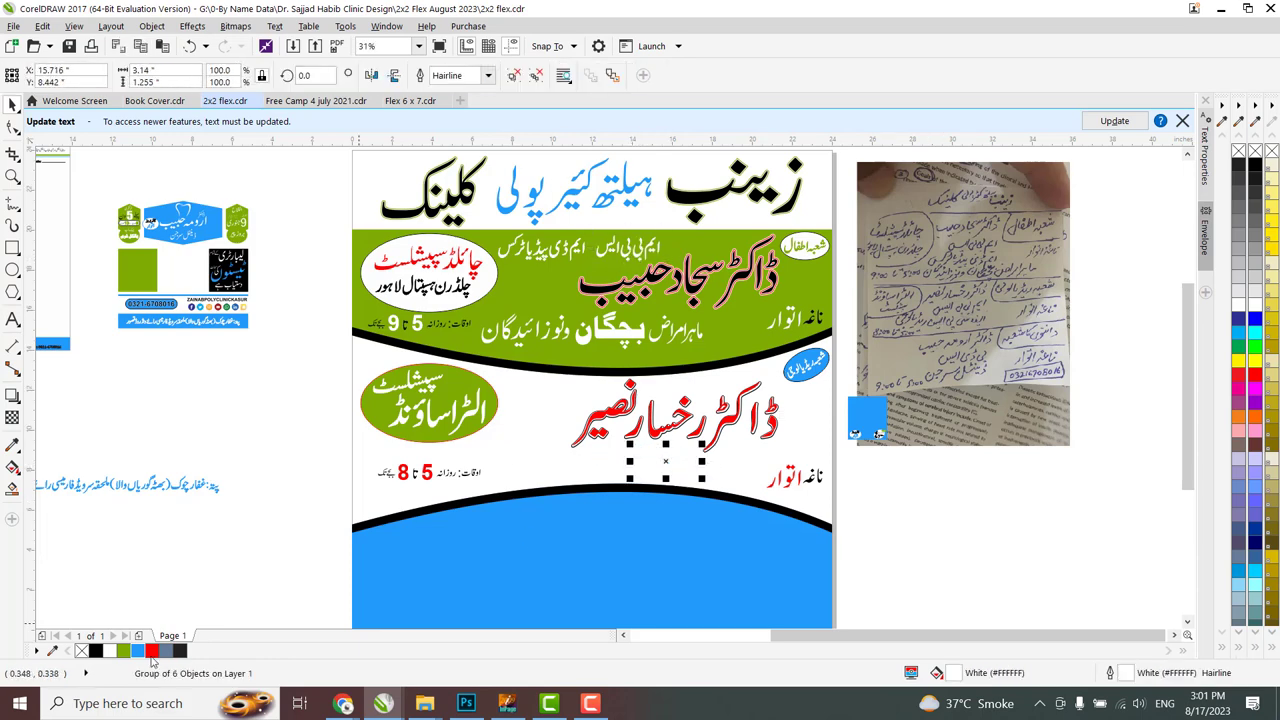
scroll(200, 600, down, 1)
scroll(235, 590, up, 1)
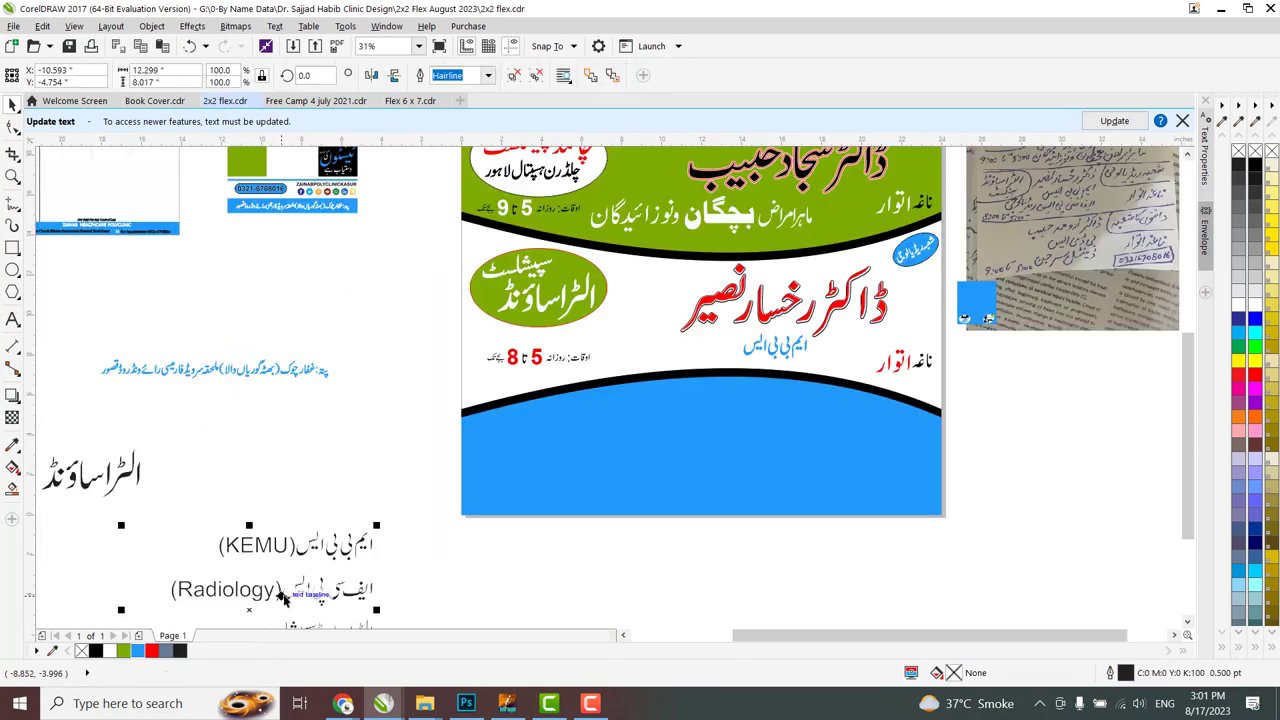
Set ایف سی پی ایس in white on the blue section and add ریڈیالوجی beside it from a department oval copy straightened to 0°.
click(230, 590)
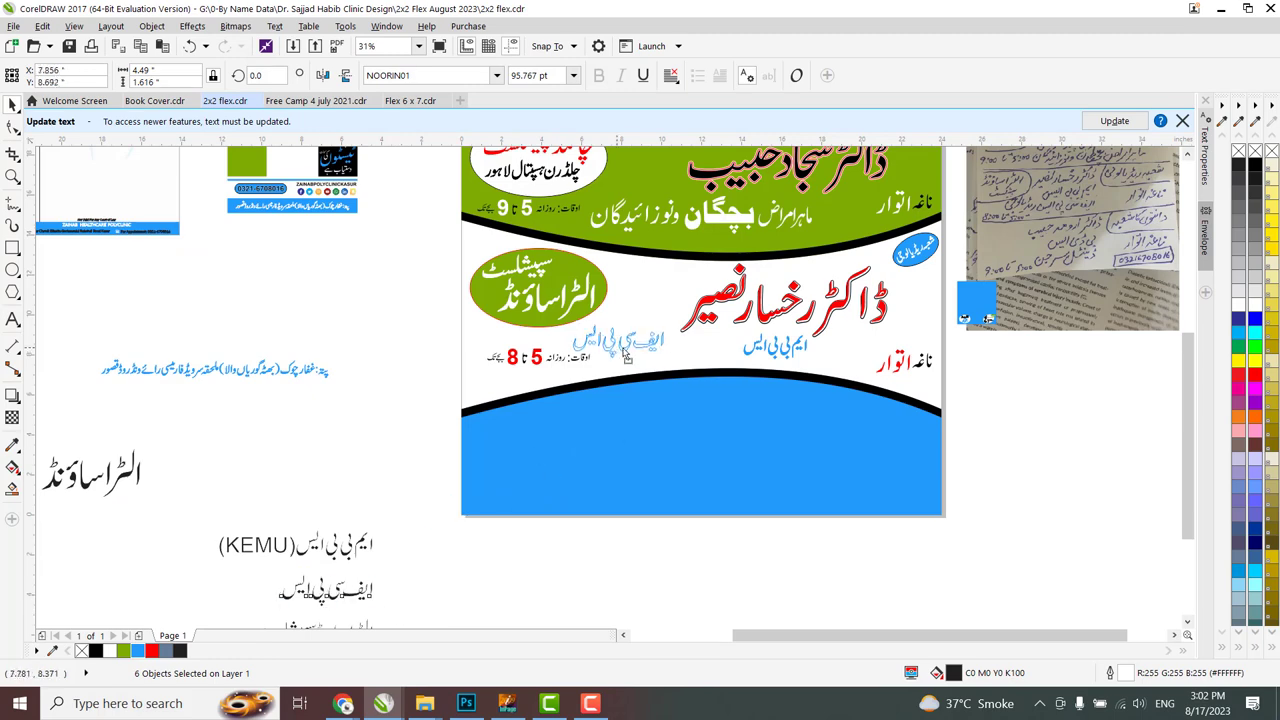
key(ctrl+v)
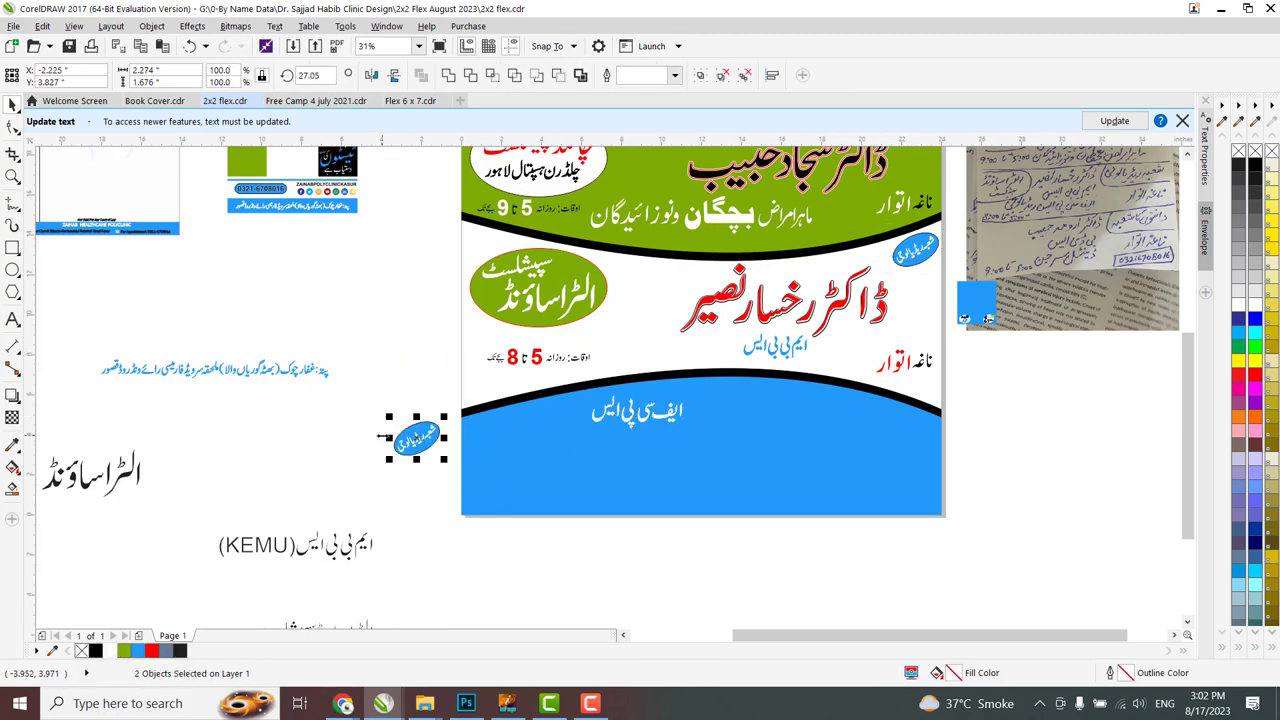
drag(414, 436, 469, 421)
scroll(526, 434, up, 1)
triple_click(322, 75)
text(0)
key(Return)
click(741, 412)
click(550, 388)
drag(565, 397, 590, 374)
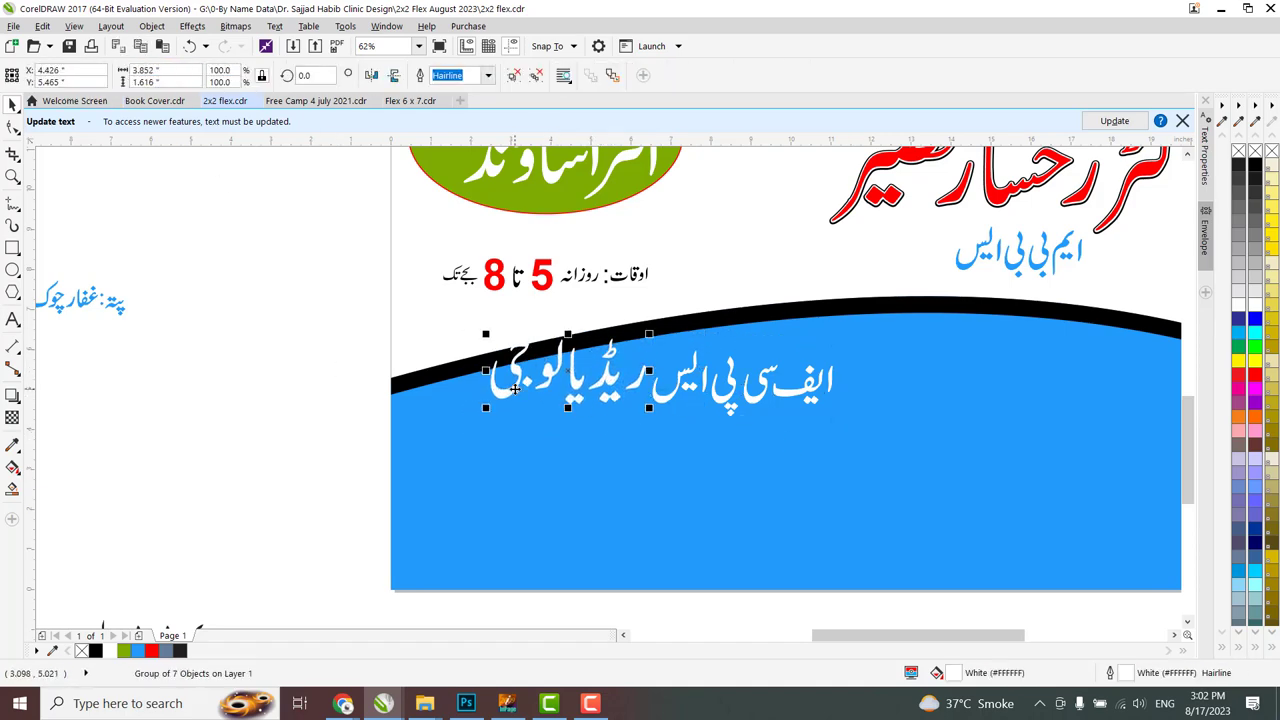
Align ریڈیالوجی with ایف سی پی ایس as one line, colour it blue and move it up below the ultrasound doctor's name.
key(ctrl+z)
key(ctrl+z)
key(ctrl+z)
key(ctrl+z)
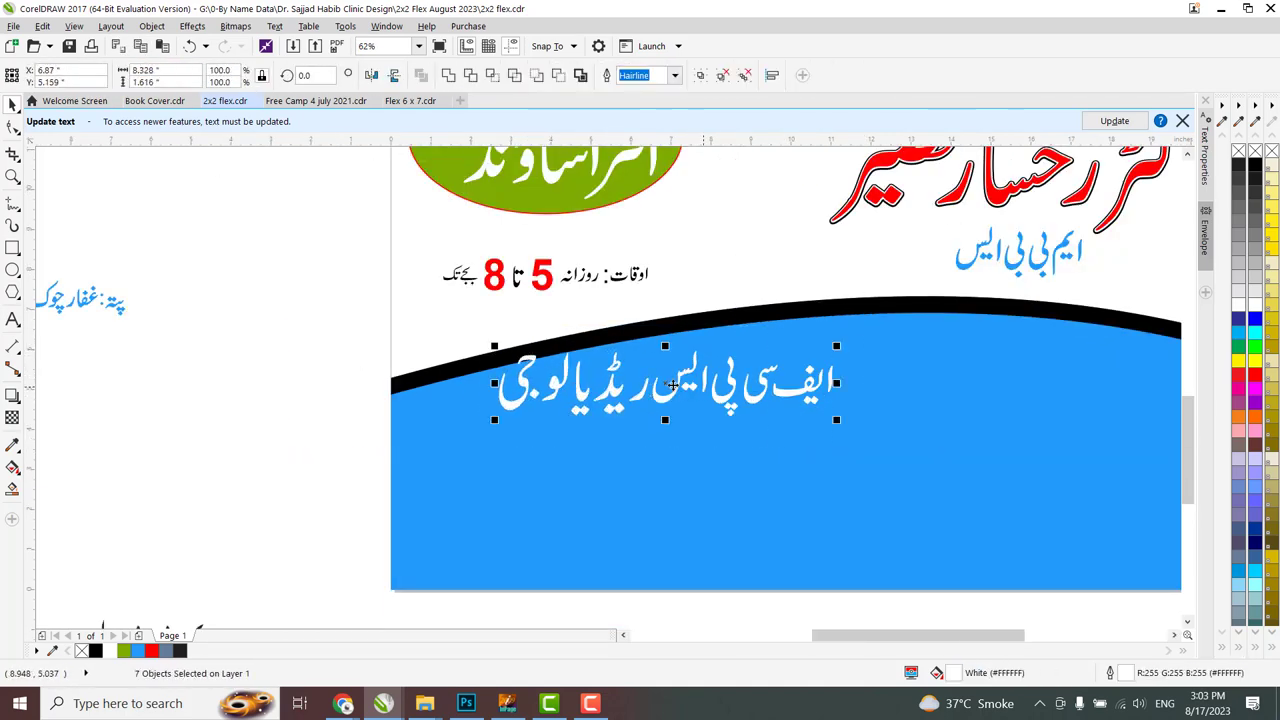
key(ctrl+z)
key(ctrl+z)
key(ctrl+z)
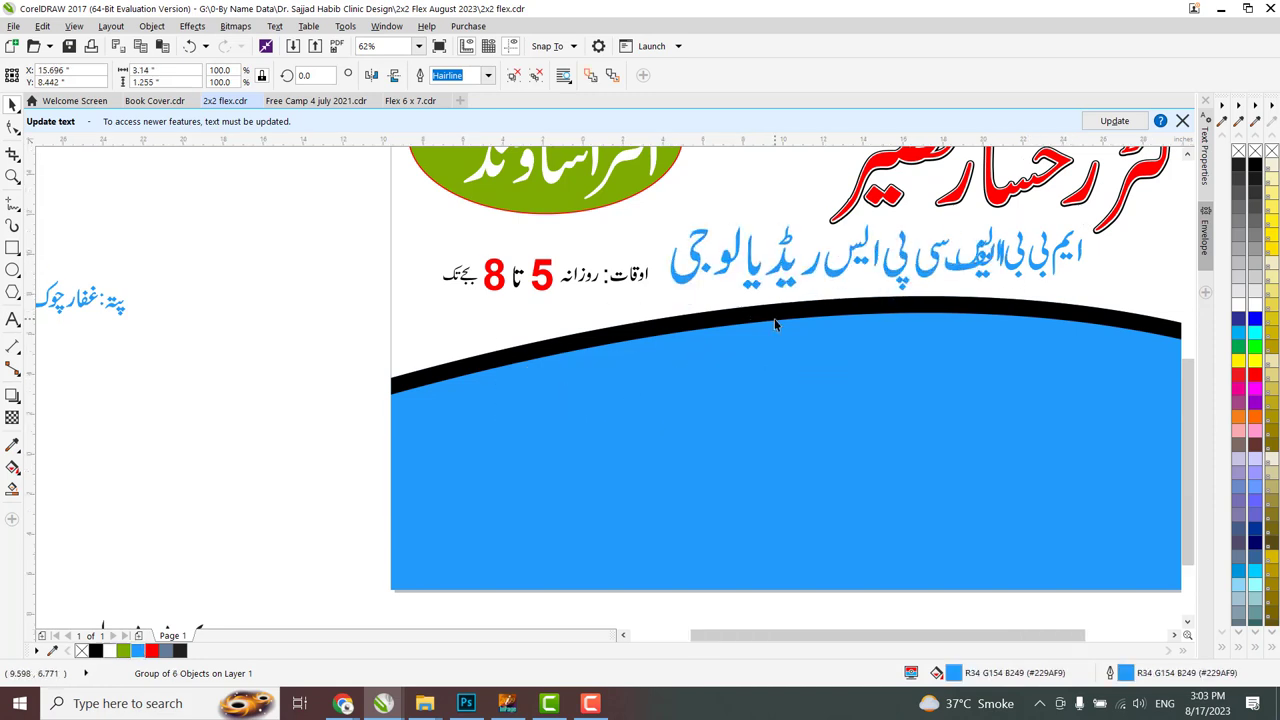
Move ایم بی بی ایس beside the ultrasound doctor's name, above the ایف سی پی ایس ریڈیالوجی line.
scroll(774, 323, down, 2)
drag(868, 302, 876, 295)
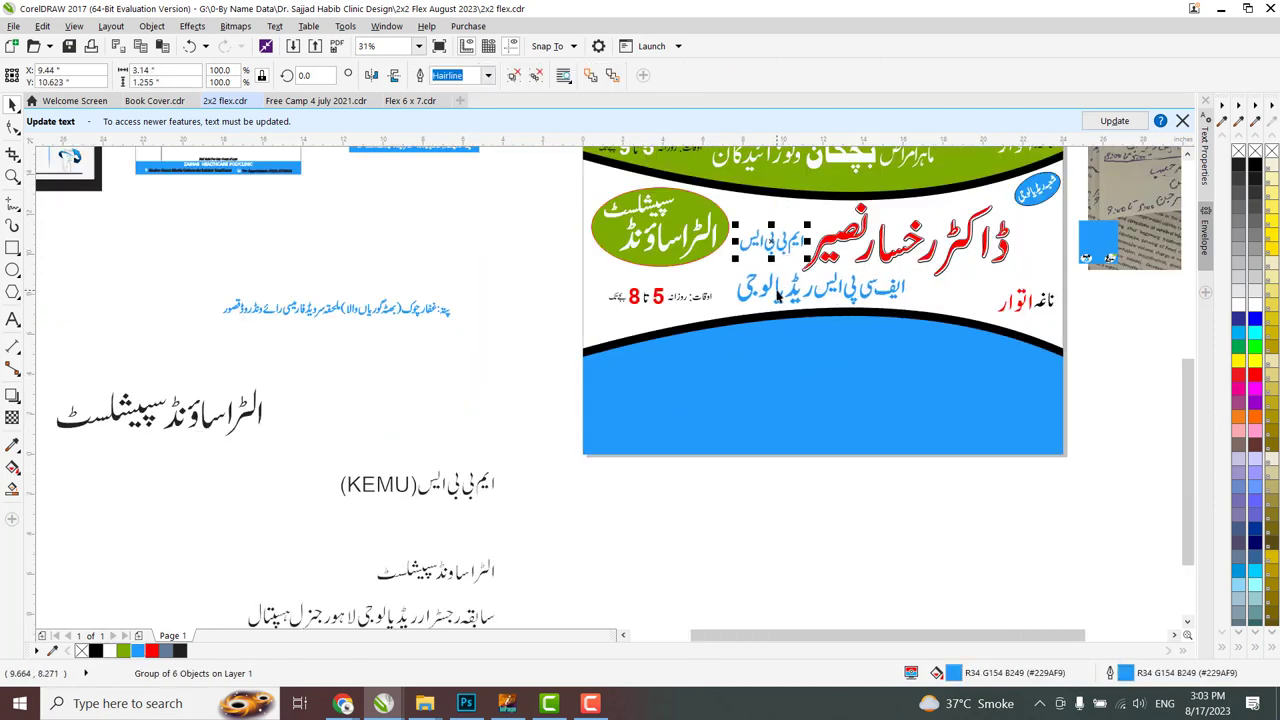
click(517, 266)
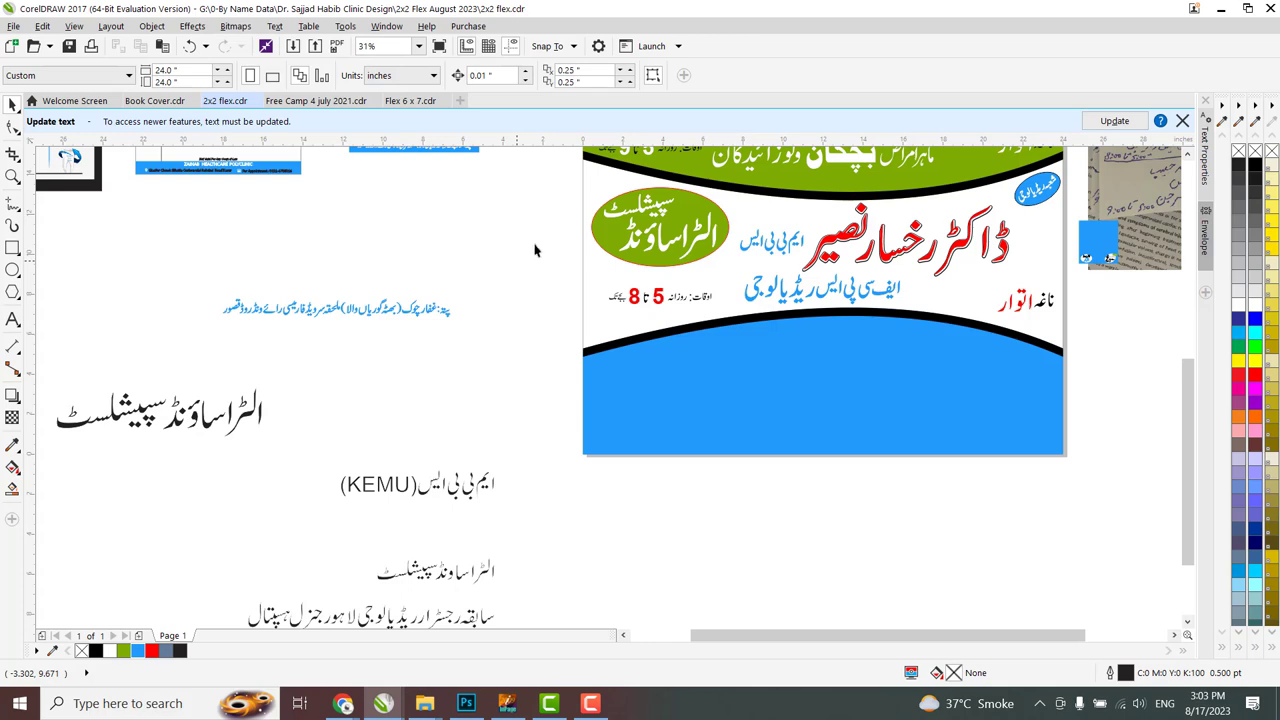
Switch to InPage, replace the شعبہ ریڈیالوجی text with دانتوں کا شعبہ and copy it.
scroll(684, 348, down, 1)
scroll(760, 330, up, 3)
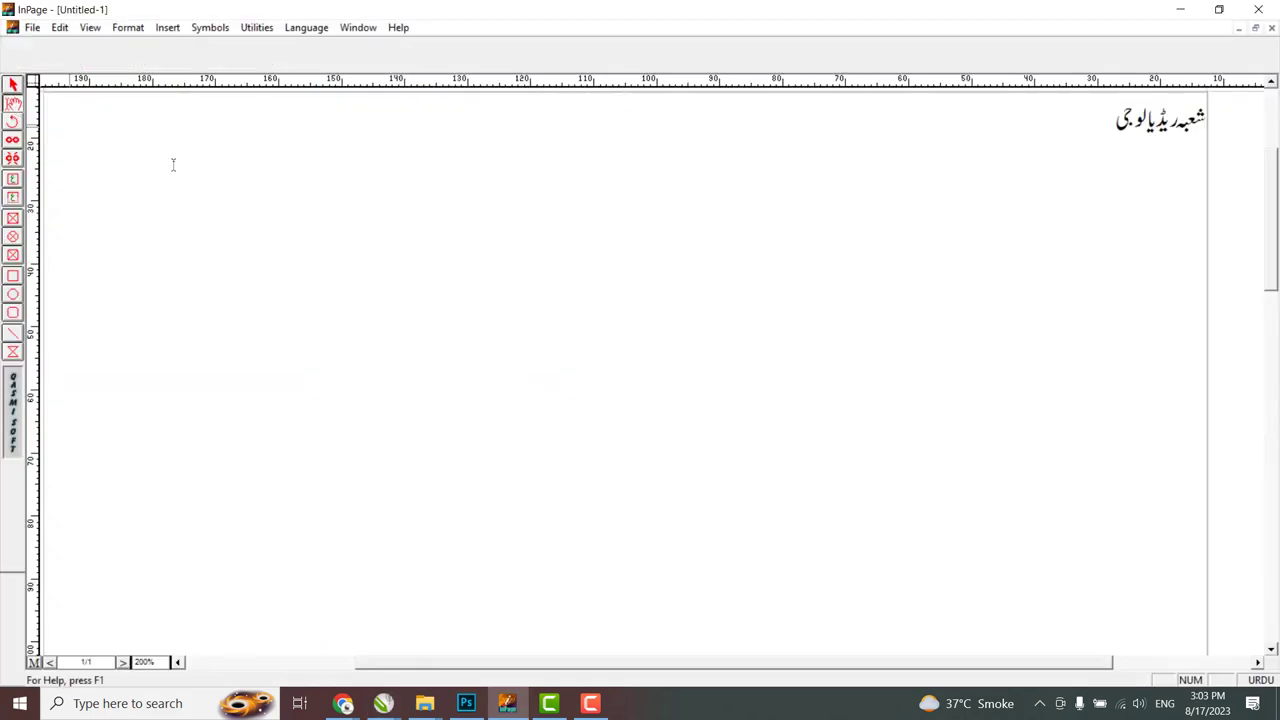
right_click(100, 127)
click(129, 151)
key(ctrl+c)
Return to the 2x2 flex drawing in CorelDRAW, paste دانتوں کا شعبہ beside the page and copy the radiology oval onto the blue section.
mouse_move(383, 703)
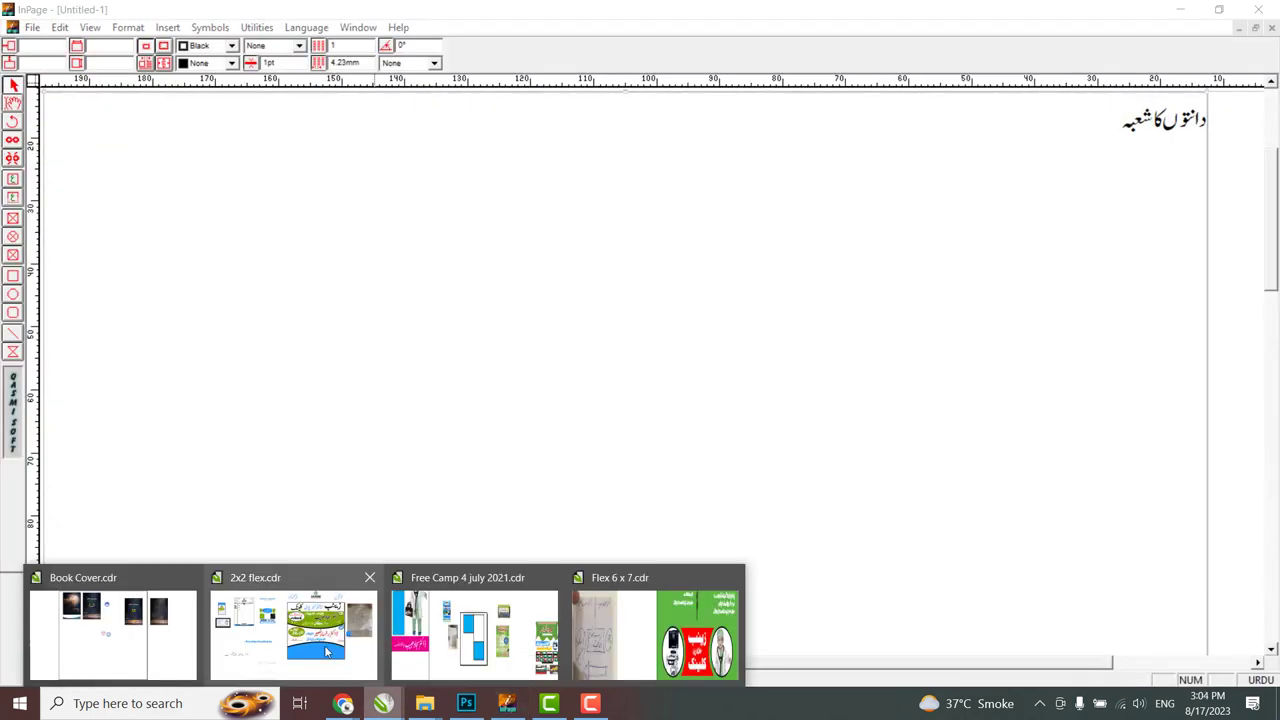
click(286, 623)
key(ctrl+v)
drag(545, 300, 543, 491)
scroll(543, 491, up, 2)
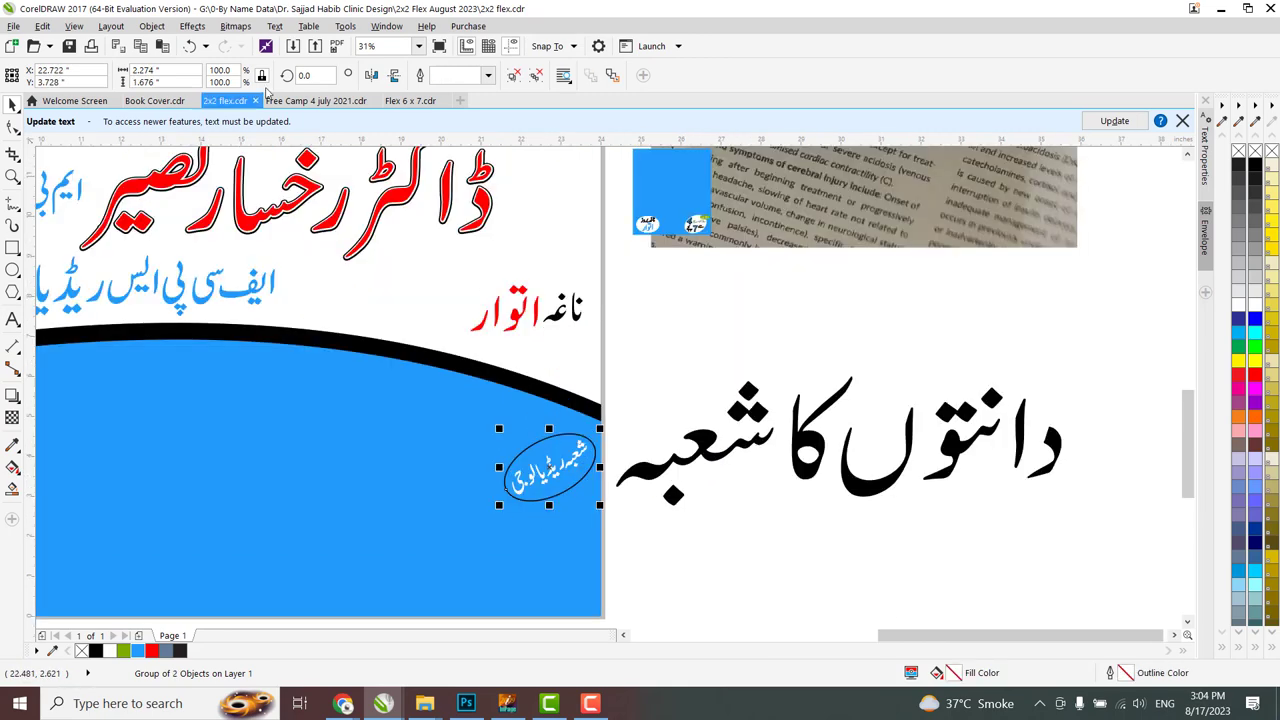
Reverse the copied oval's tilt to 332.95°, remove its radiology text and give it a black fill with a white outline.
key(Delete)
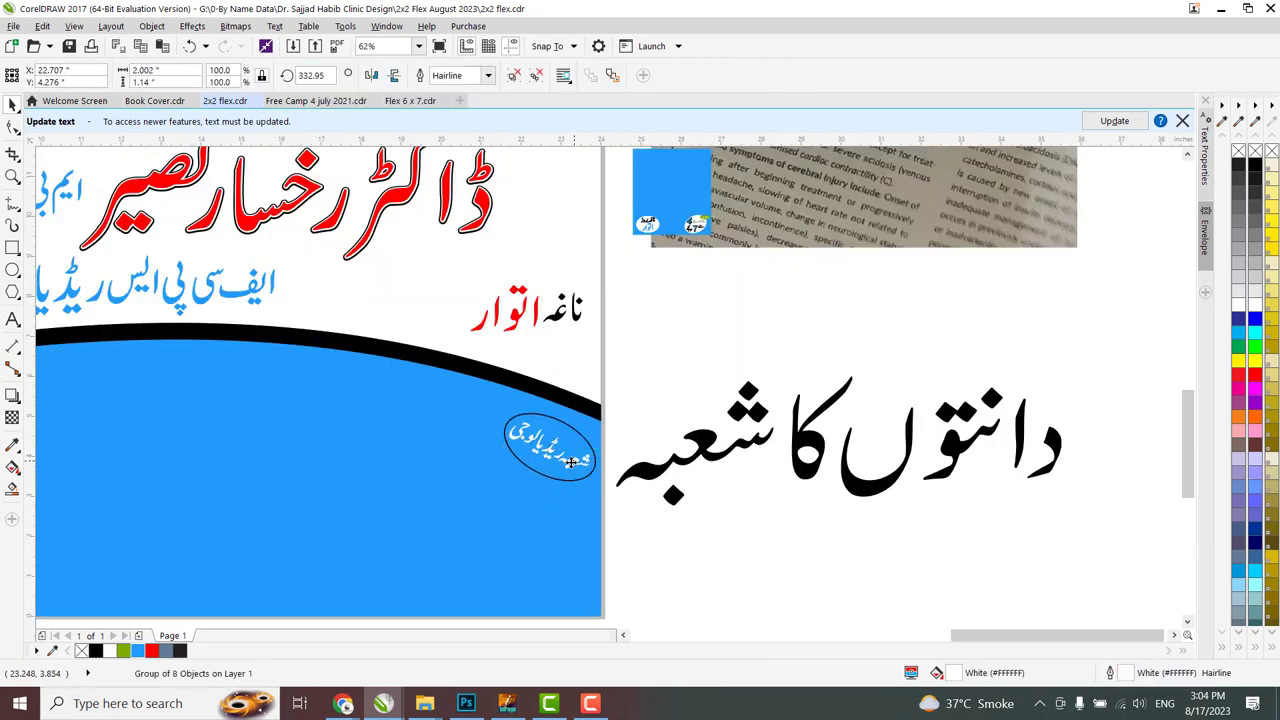
click(657, 477)
click(548, 447)
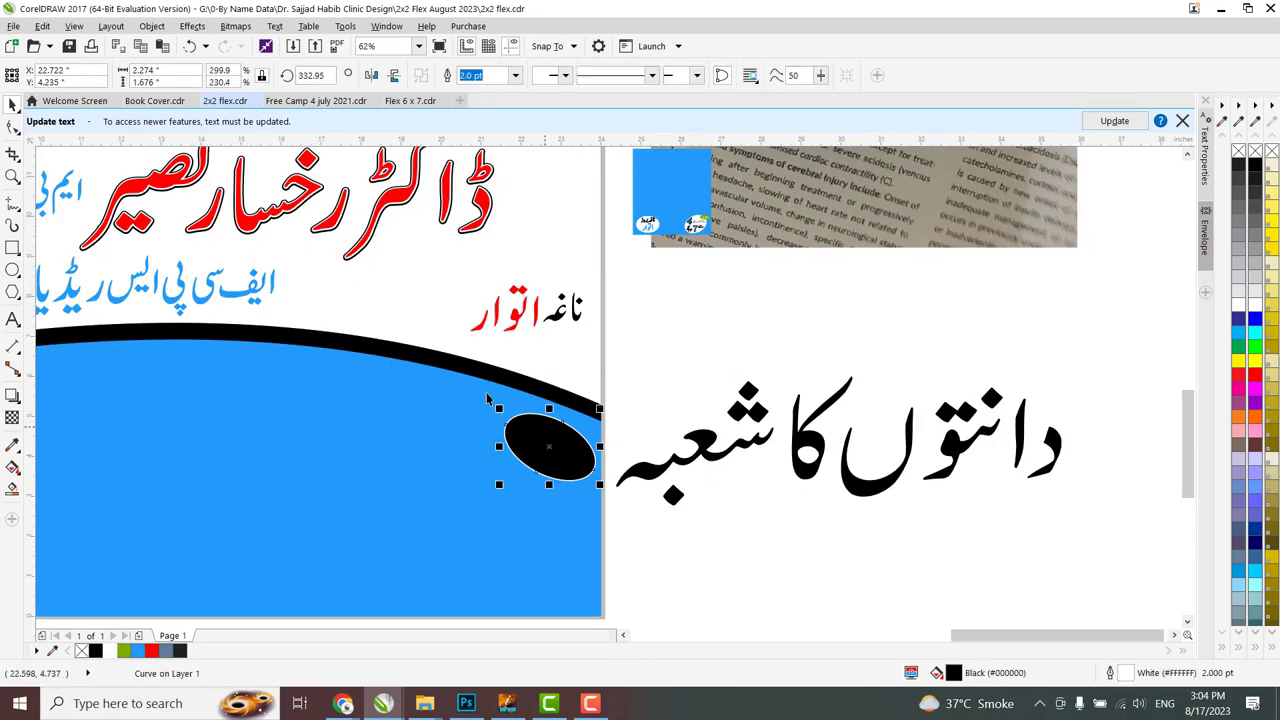
Rotate دانتوں کا شعبہ to match the black oval's tilt, colour it white and fit it inside the oval.
key(ctrl+z)
key(ctrl+z)
key(ctrl+z)
key(ctrl+z)
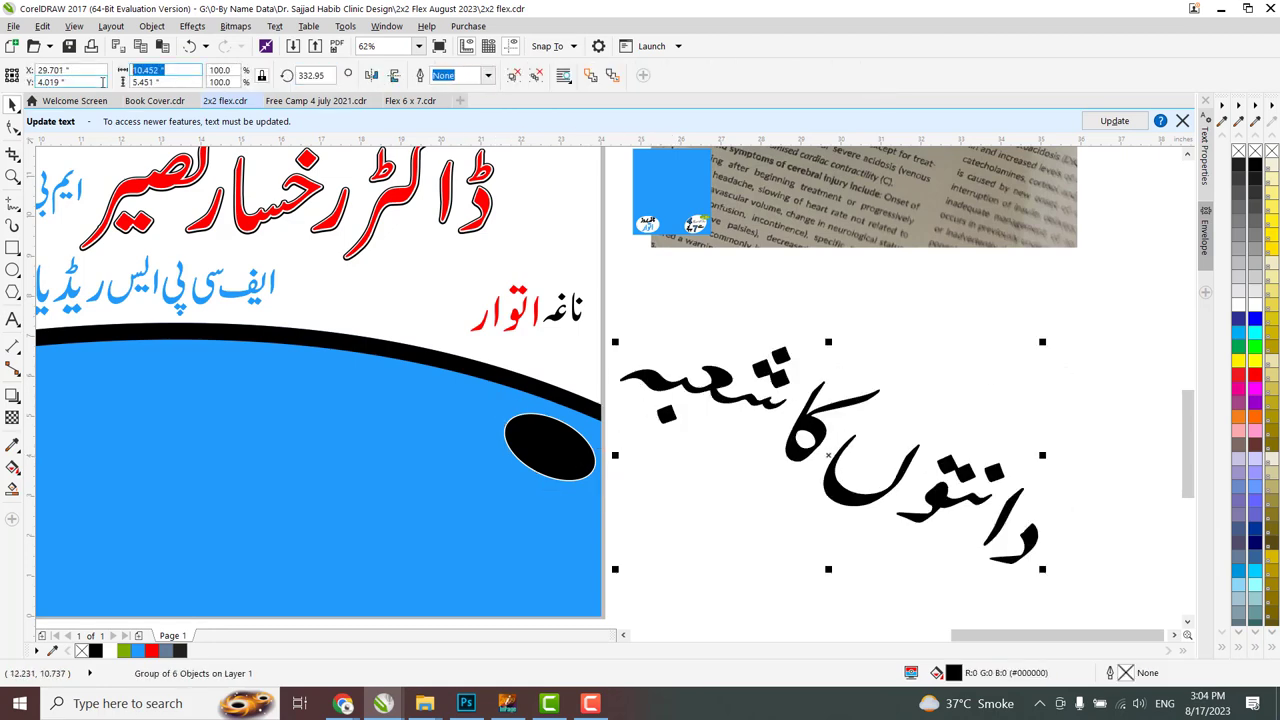
scroll(548, 458, up, 4)
click(515, 447)
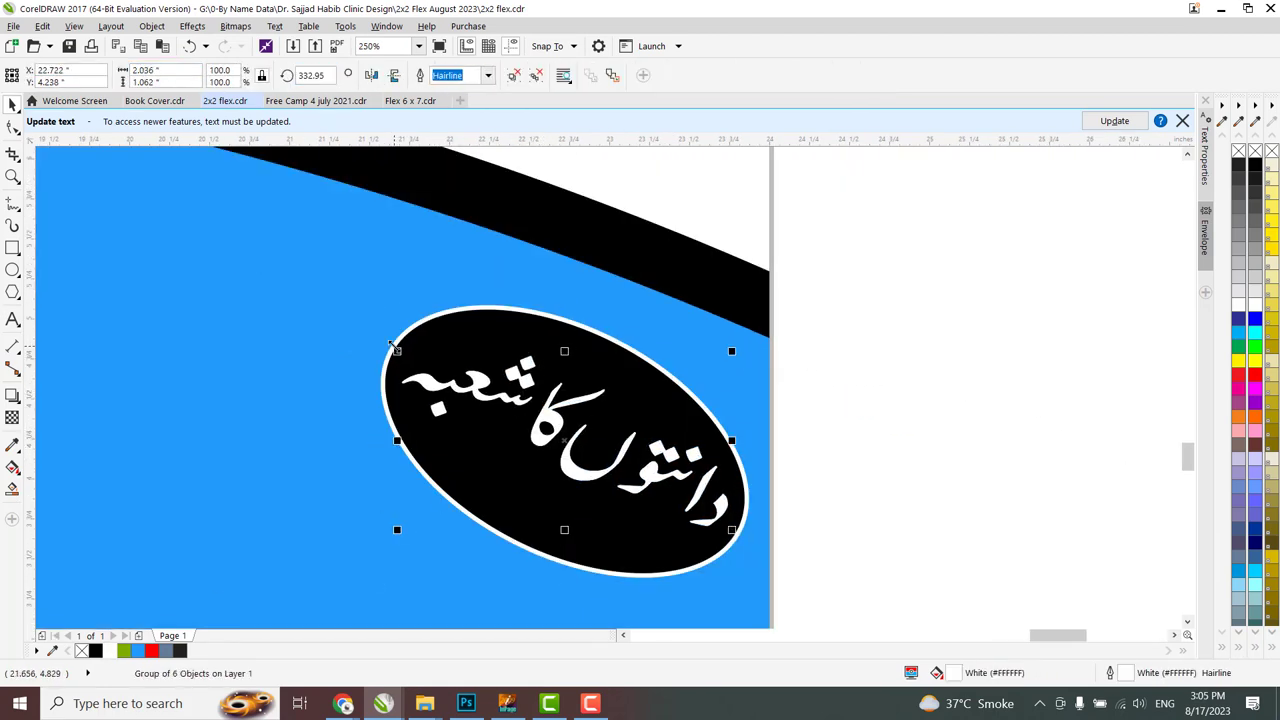
drag(393, 352, 400, 342)
scroll(651, 370, down, 2)
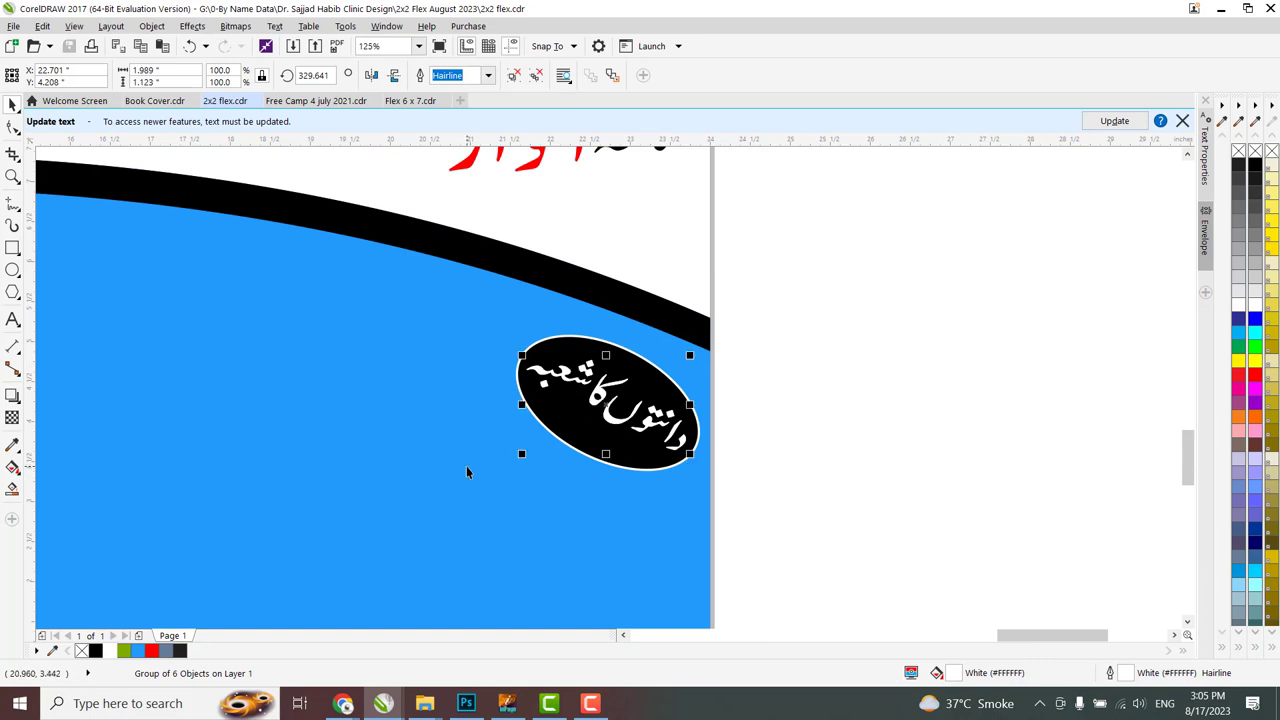
key(Escape)
scroll(692, 408, down, 2)
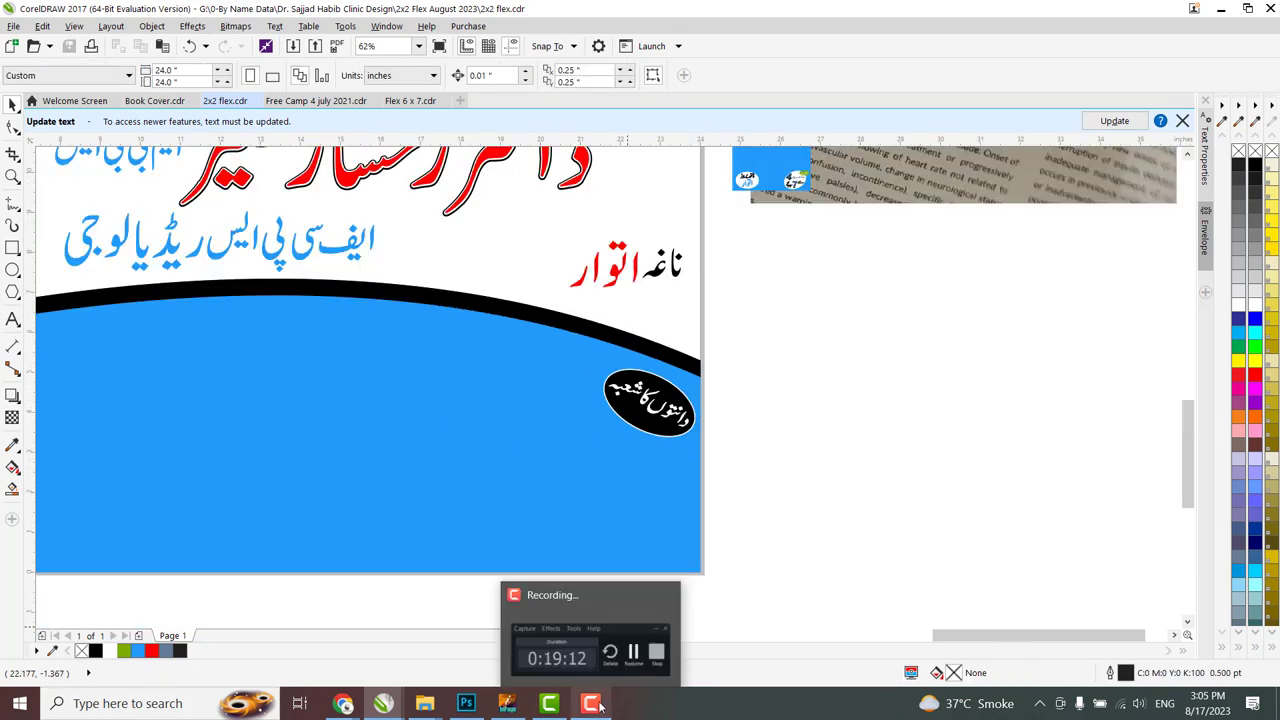
scroll(925, 180, up, 3)
scroll(925, 180, down, 5)
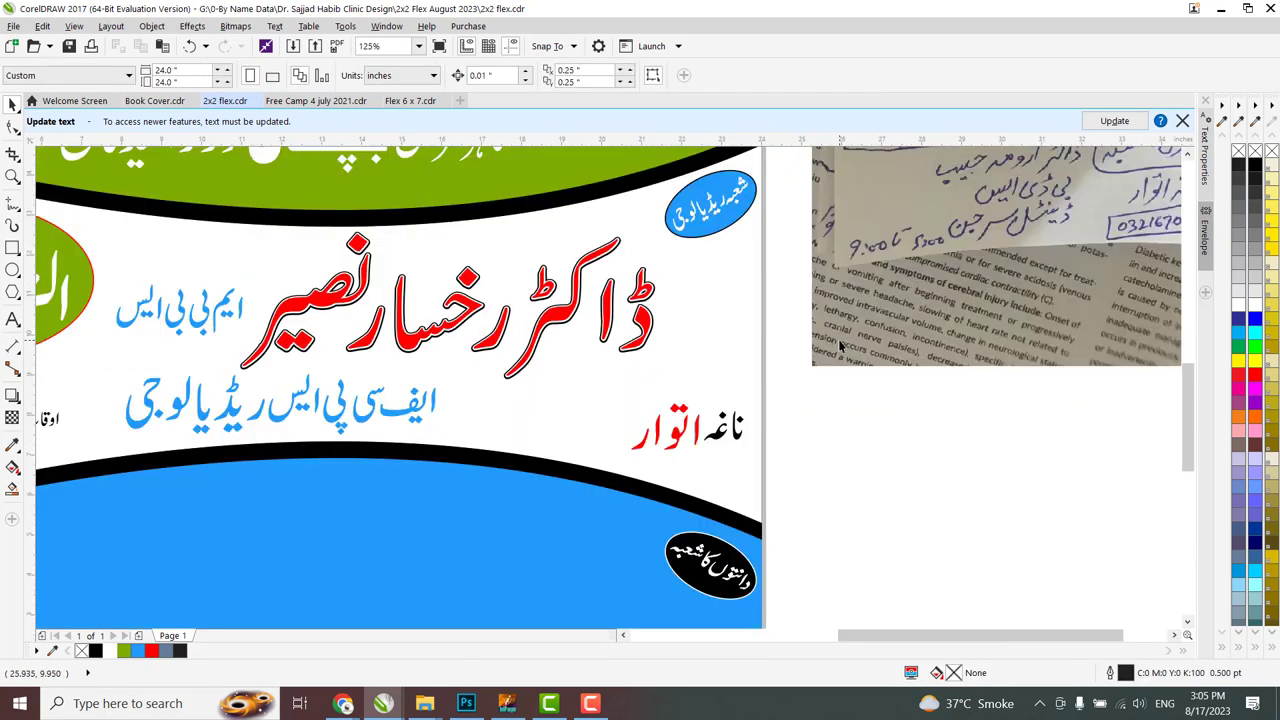
Place the blue dental surgeon badge below the page, enlarge ڈاکٹر beside the doctor's name and remove the tooth icon.
scroll(427, 267, up, 2)
drag(556, 259, 429, 212)
scroll(450, 252, down, 2)
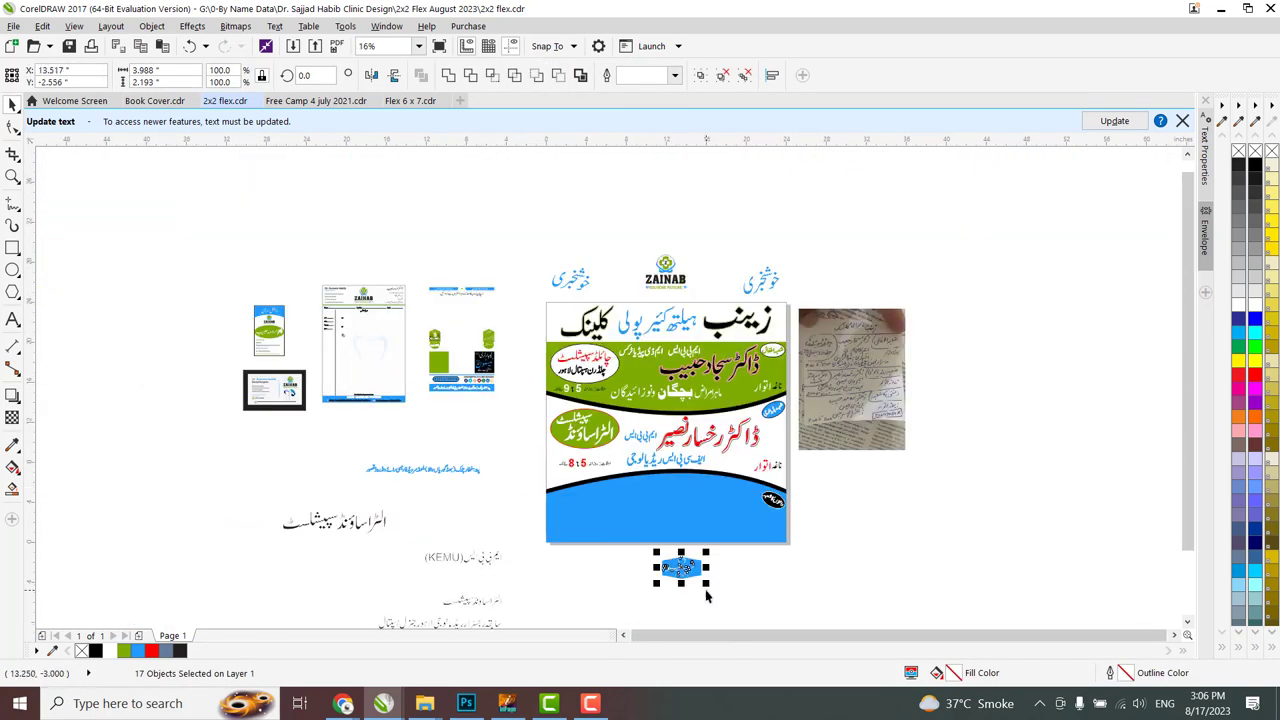
scroll(706, 596, up, 7)
click(652, 423)
drag(810, 411, 830, 369)
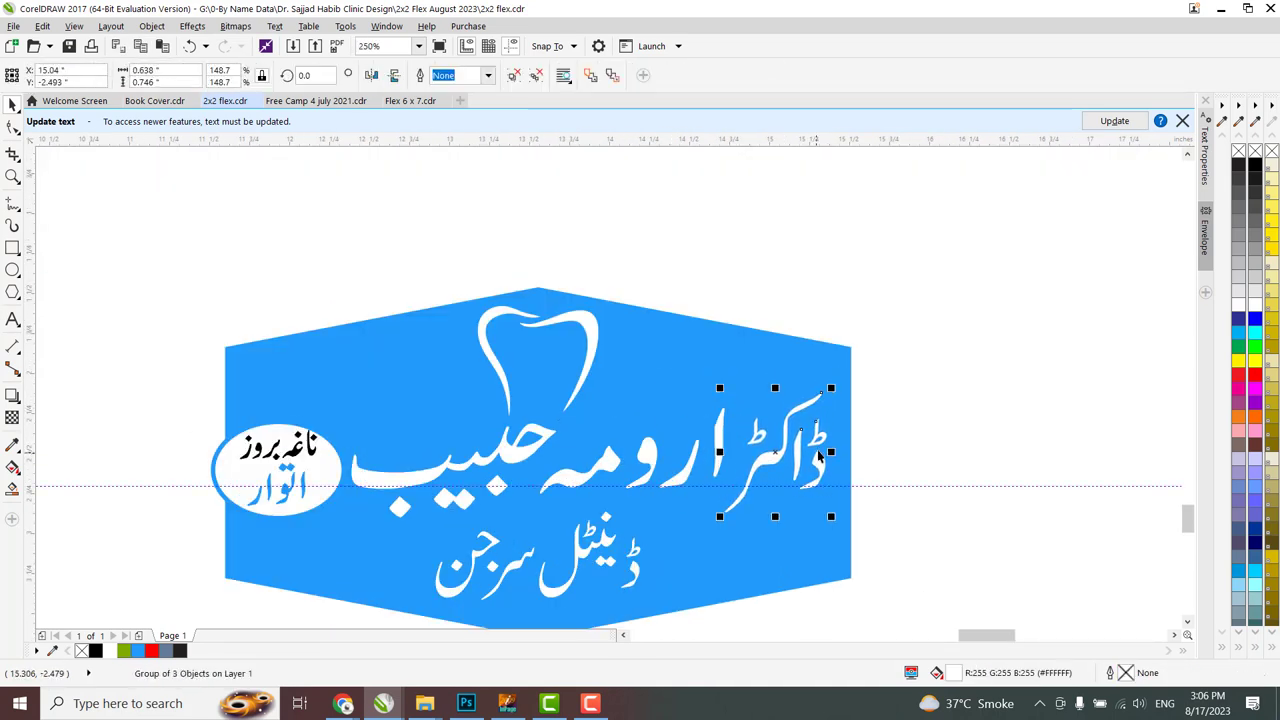
drag(830, 444, 590, 356)
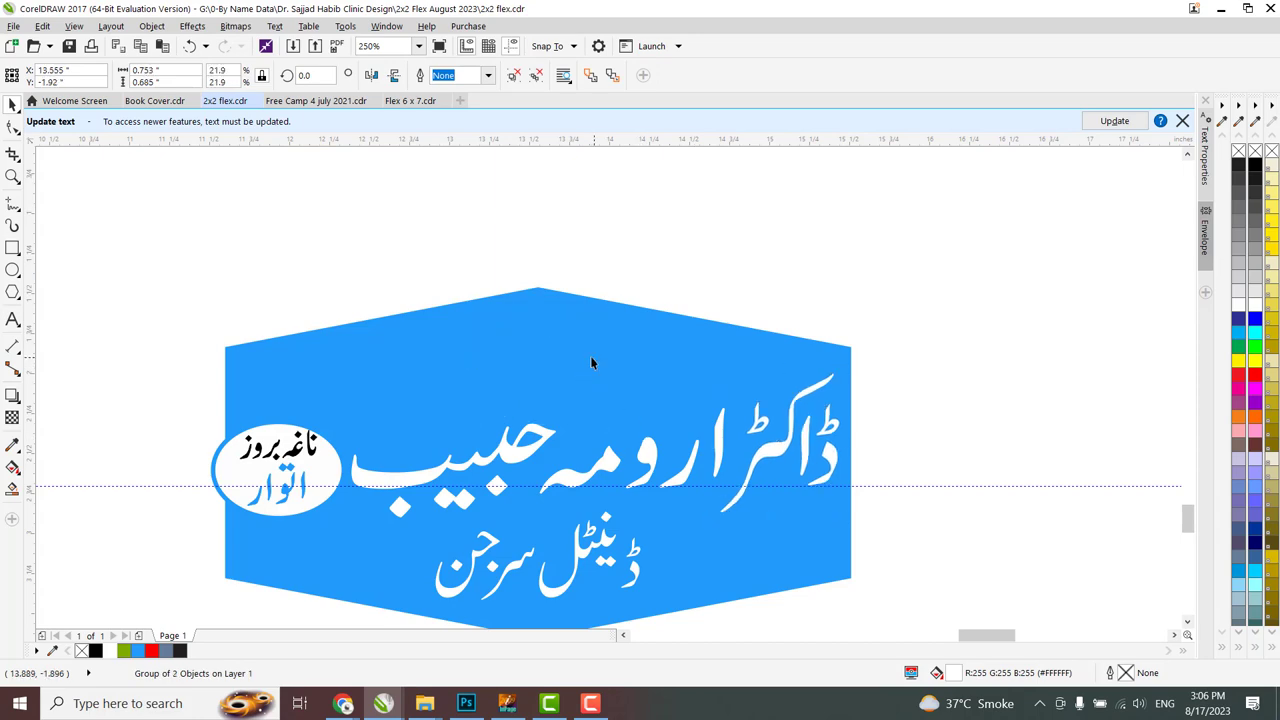
Move the dental doctor's name from the badge onto the blue section and enlarge it to about 11.27 in wide.
scroll(590, 356, down, 3)
drag(246, 434, 697, 484)
scroll(468, 492, down, 3)
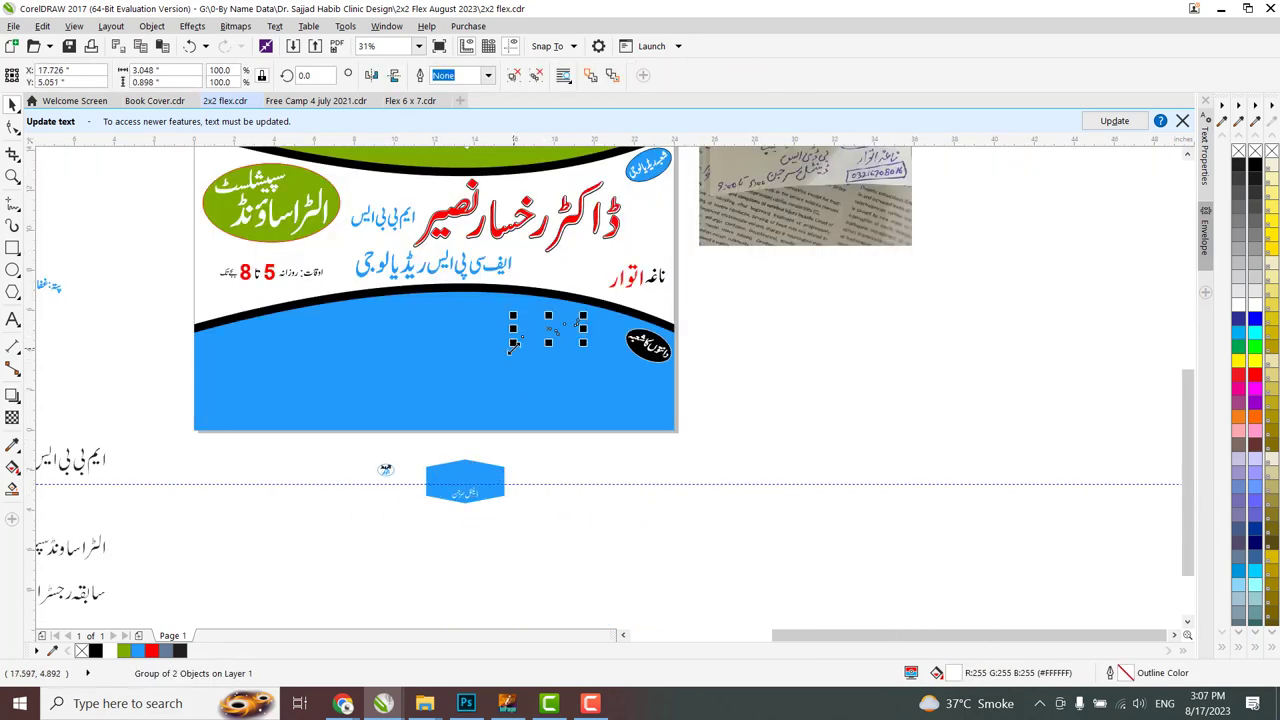
drag(513, 345, 470, 380)
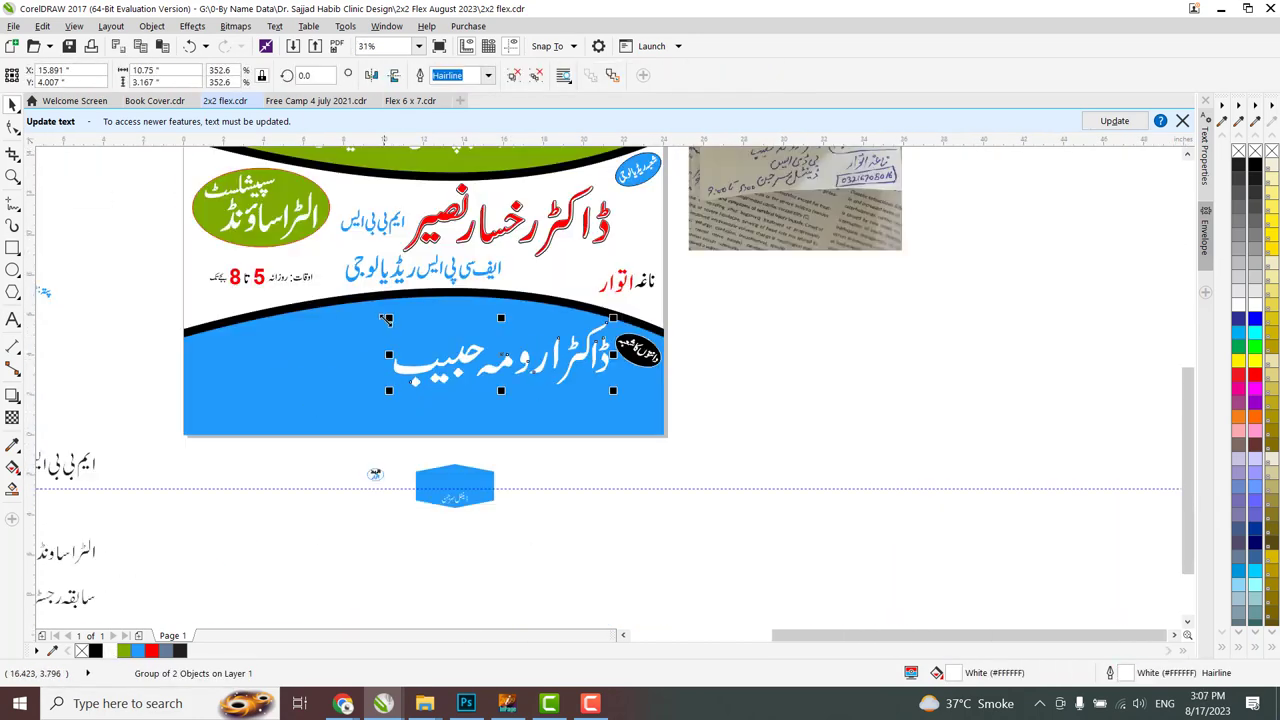
drag(386, 319, 378, 316)
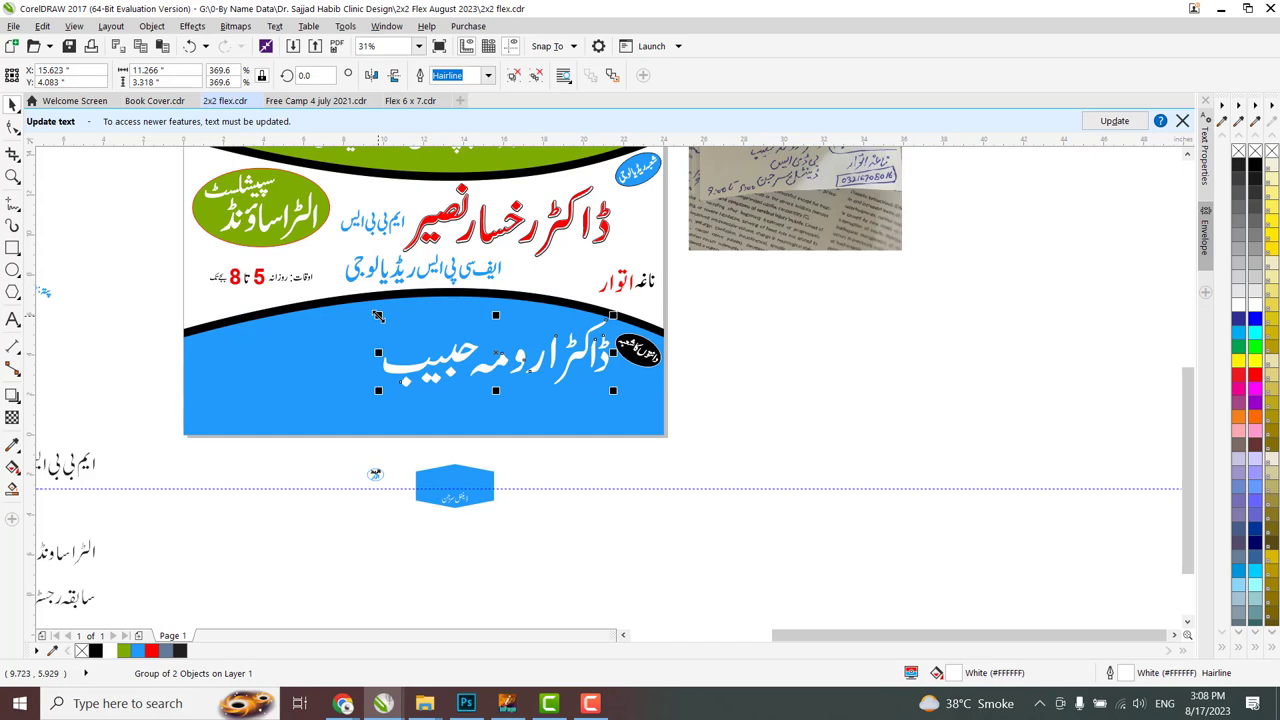
Switch to InPage and replace the دانتوں کا شعبہ text with پی ڈی ایس.
scroll(527, 535, up, 2)
scroll(527, 535, down, 2)
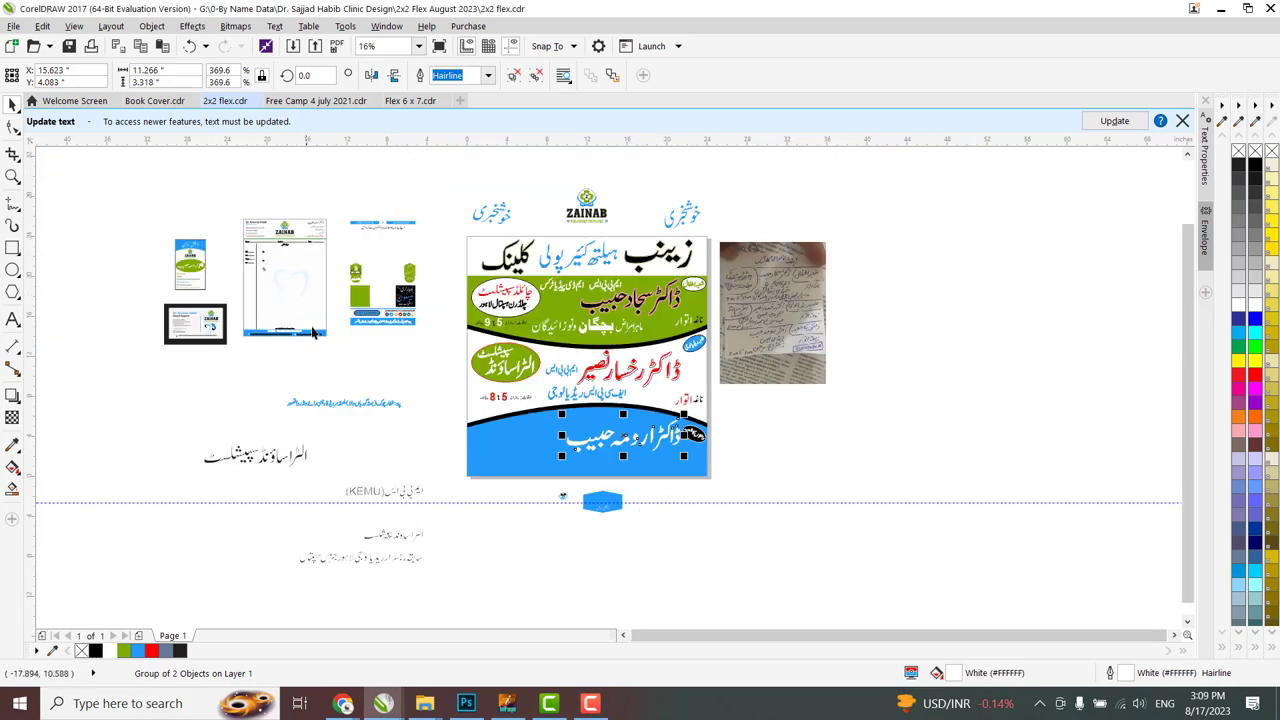
scroll(527, 535, up, 4)
scroll(746, 292, up, 2)
click(507, 703)
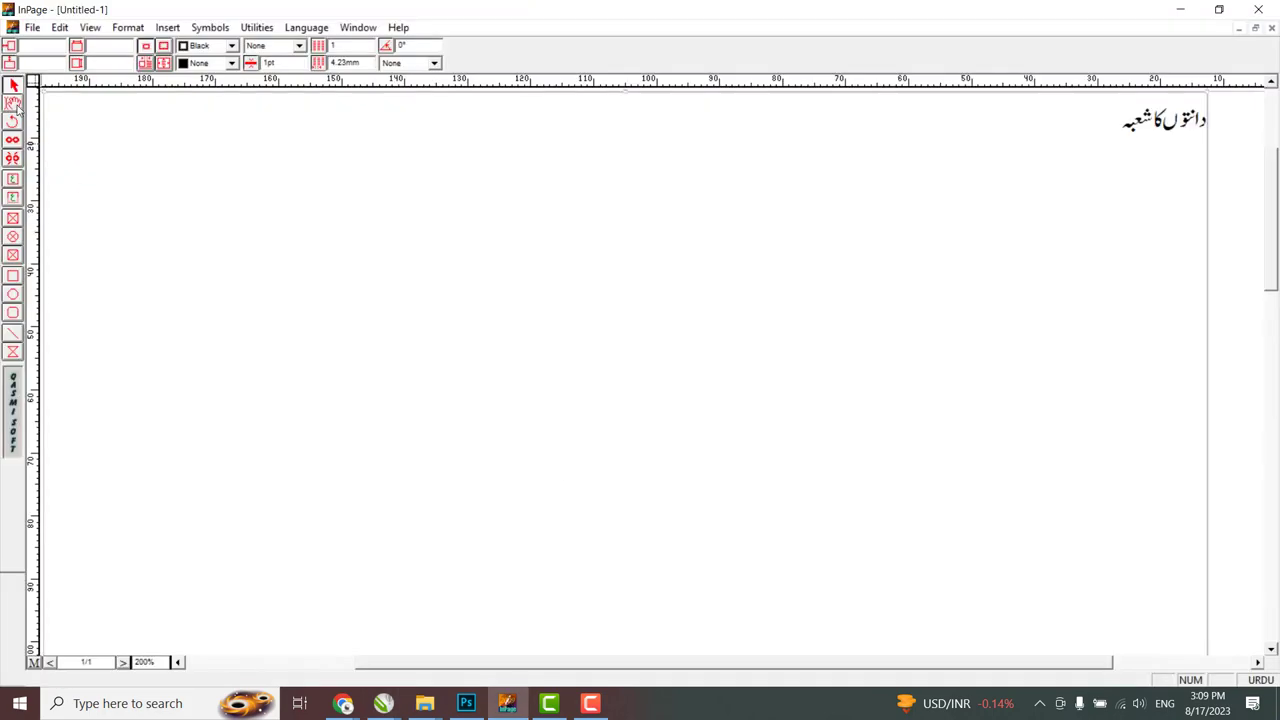
key(ctrl+a)
key(Delete)
text(پی ڈی ایس)
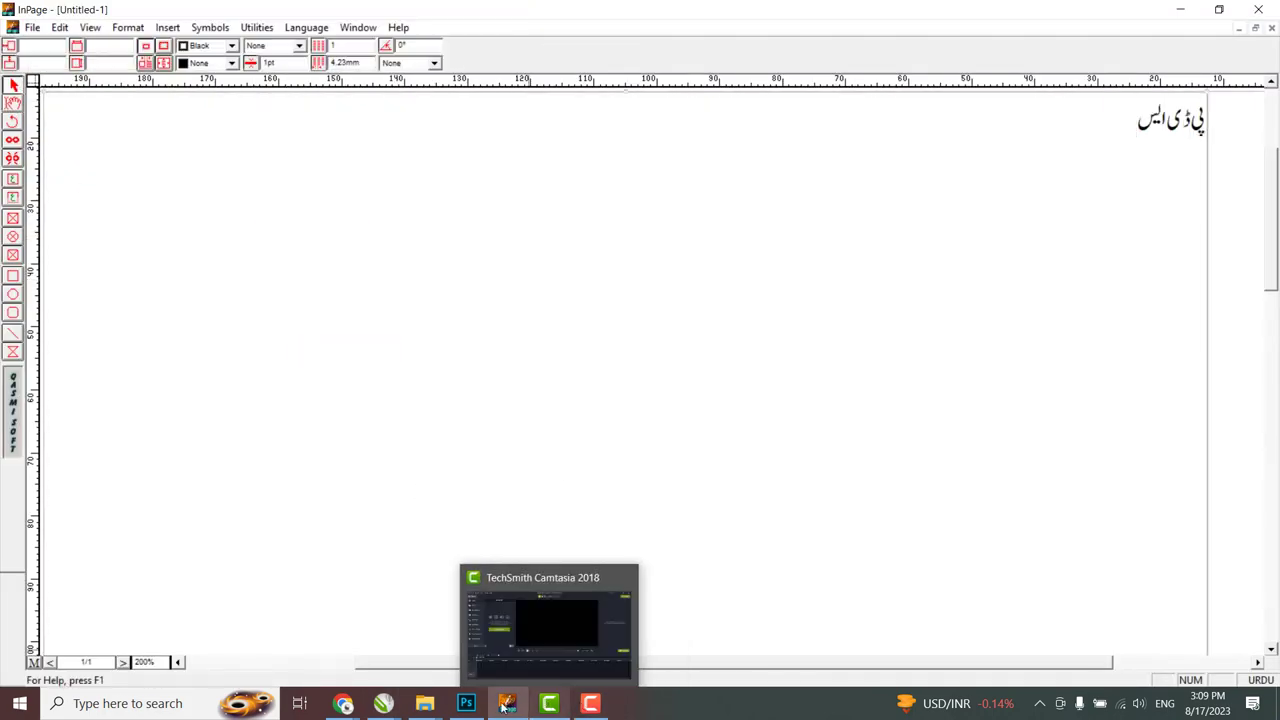
Return to CorelDRAW, paste پی ڈی ایس on the blue section in white and scale it to about 3.49 in wide.
mouse_move(384, 703)
click(289, 620)
scroll(575, 516, up, 2)
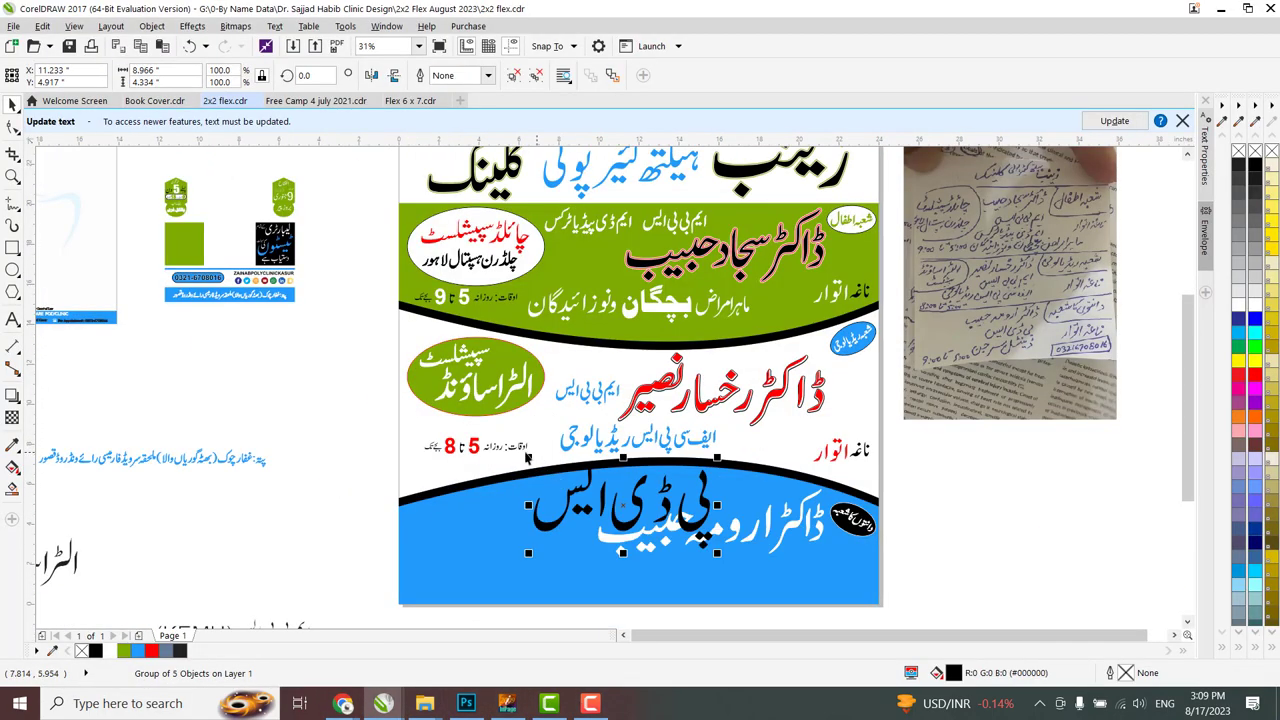
drag(614, 516, 718, 538)
scroll(700, 560, up, 2)
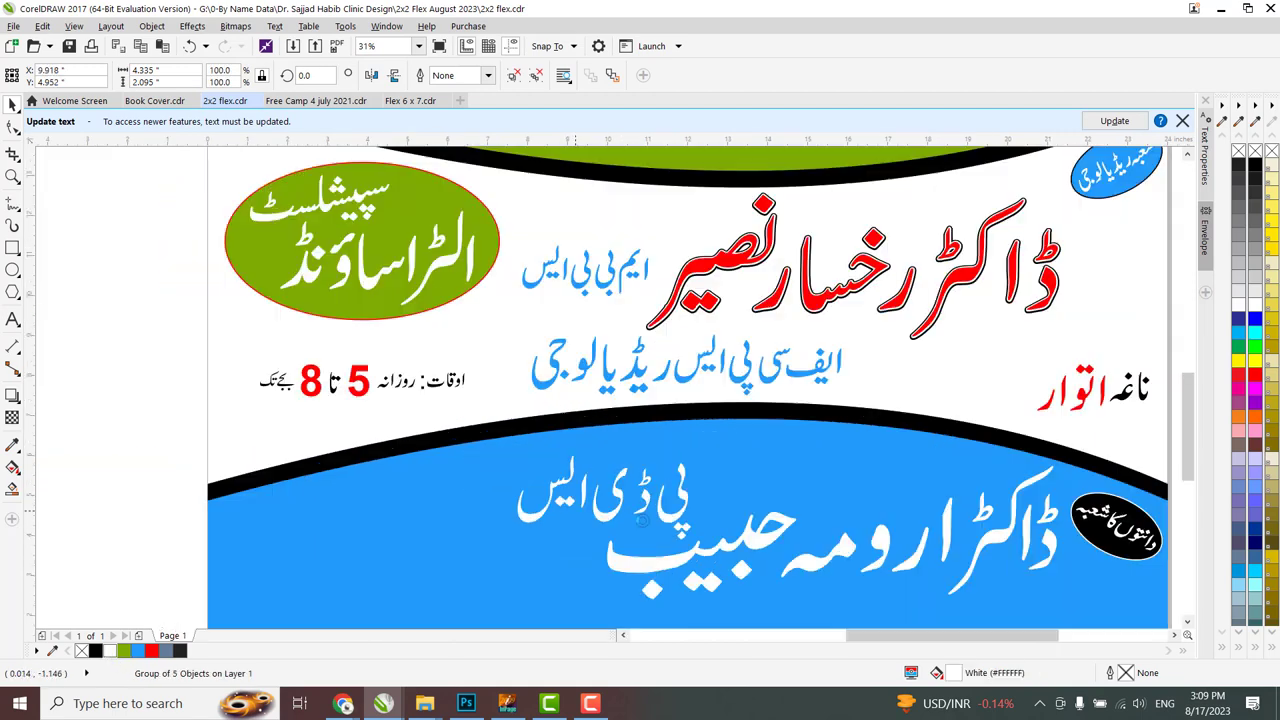
drag(457, 486, 488, 466)
scroll(697, 424, down, 2)
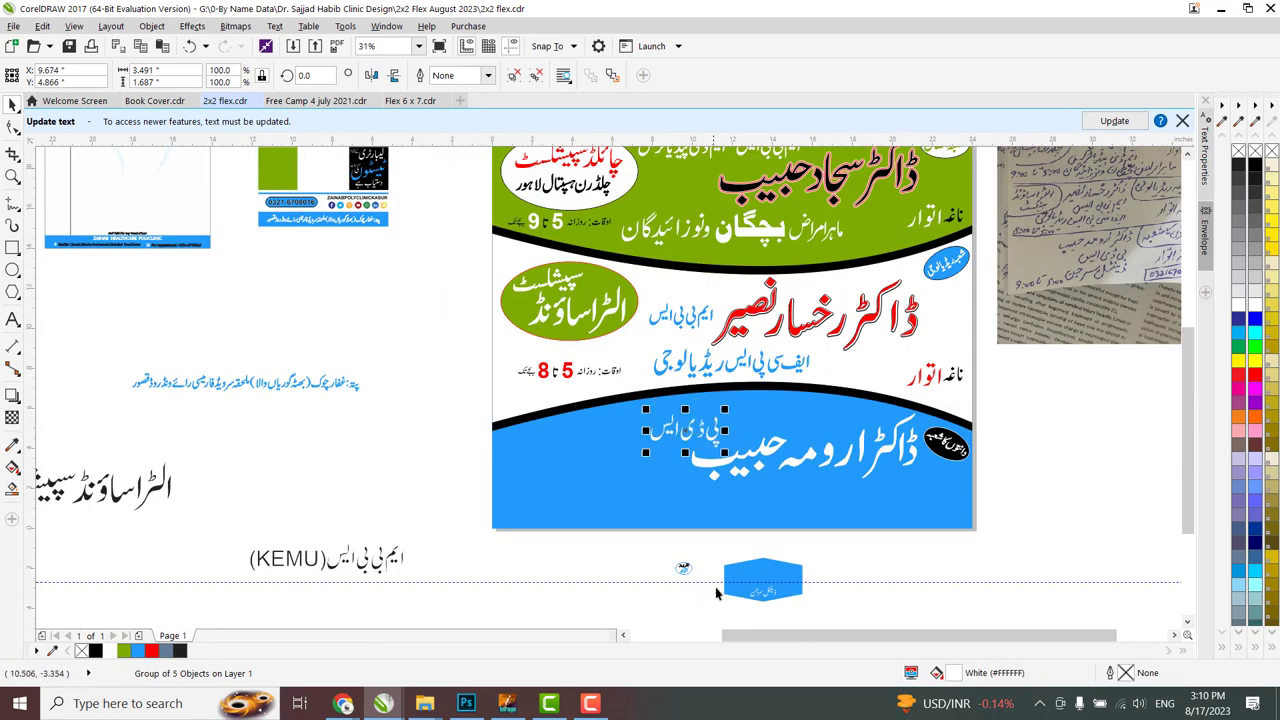
Move پی ڈی ایس above the doctor's name and set ڈینٹل سرجن from the badge beside it at a matching size.
scroll(766, 415, up, 2)
scroll(758, 446, down, 4)
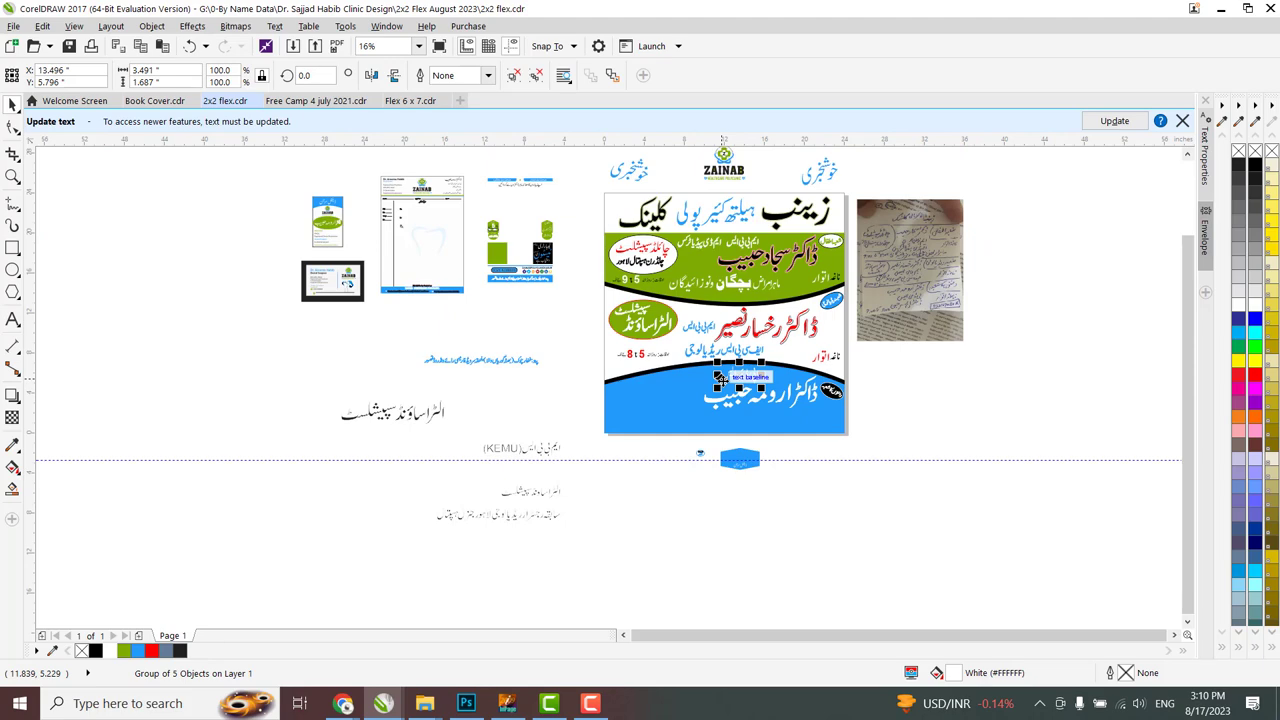
scroll(781, 408, up, 5)
scroll(667, 437, down, 2)
scroll(667, 437, up, 3)
click(641, 354)
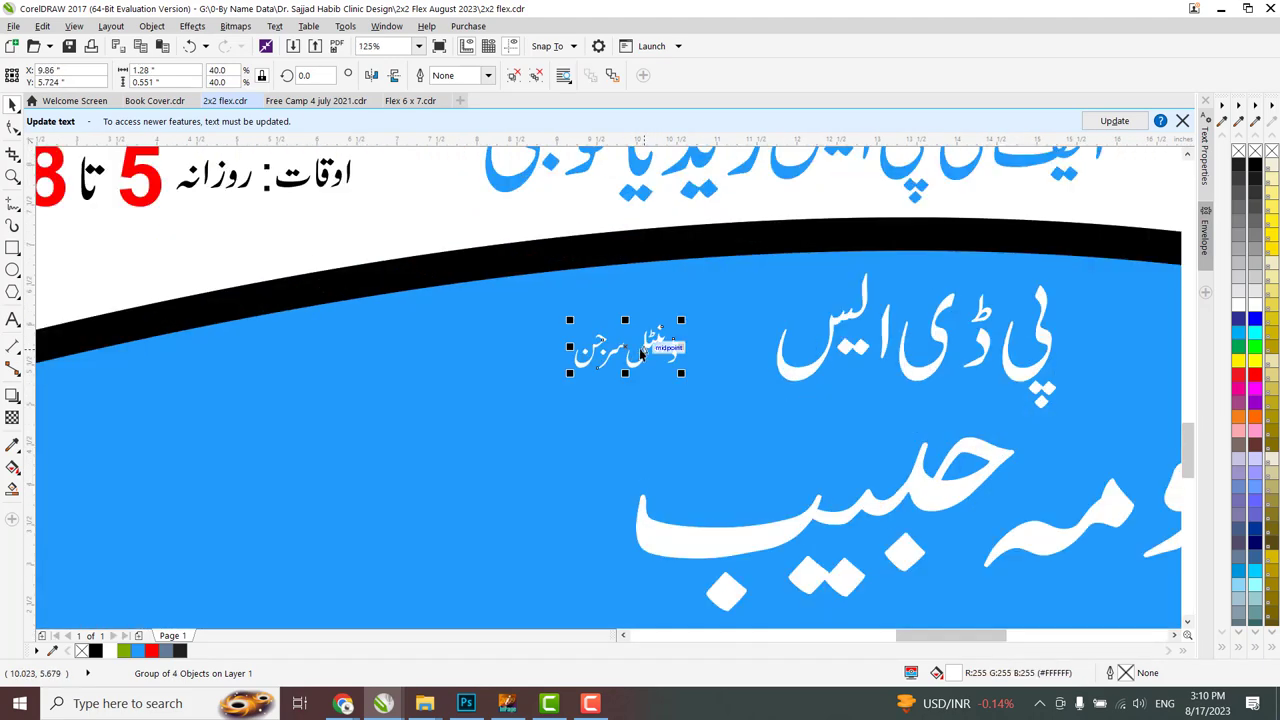
drag(497, 447, 497, 447)
scroll(683, 425, down, 2)
drag(683, 425, 600, 420)
click(591, 422)
click(530, 405)
click(957, 386)
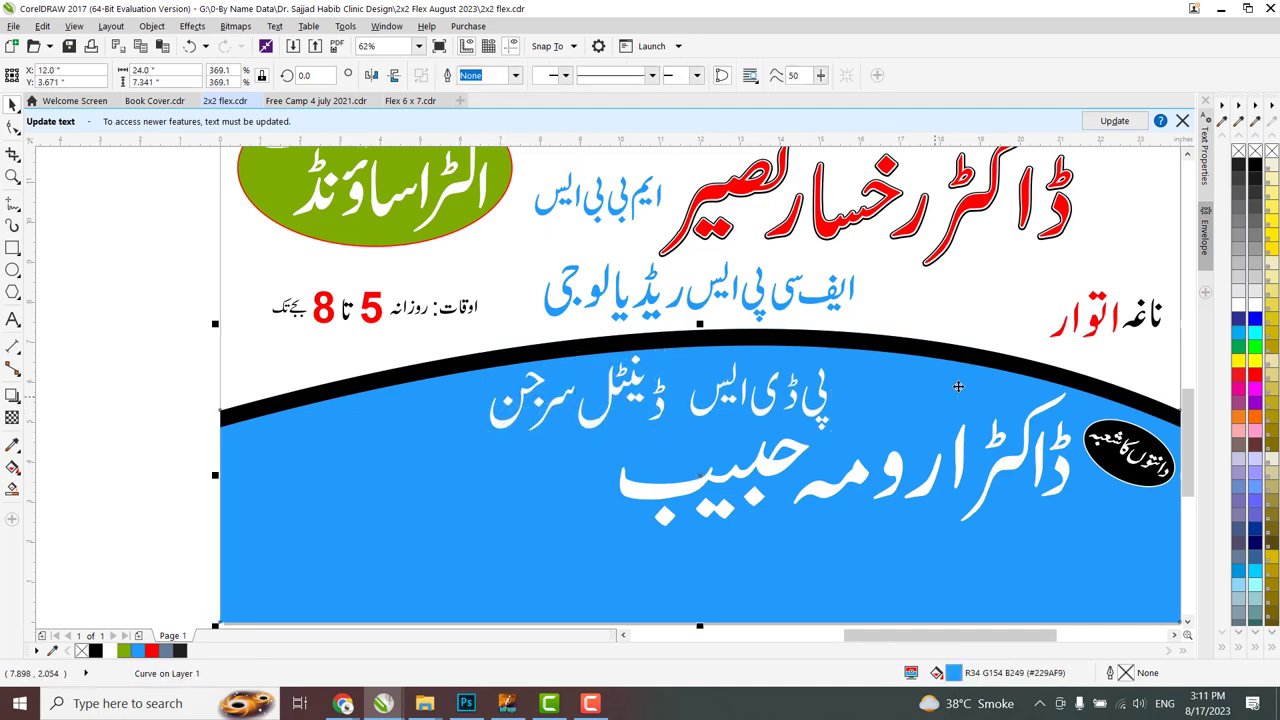
Copy ناغہ اتوار from the white section to below the dental department oval and colour it white.
scroll(965, 383, down, 2)
drag(1042, 350, 1034, 470)
scroll(1035, 478, up, 3)
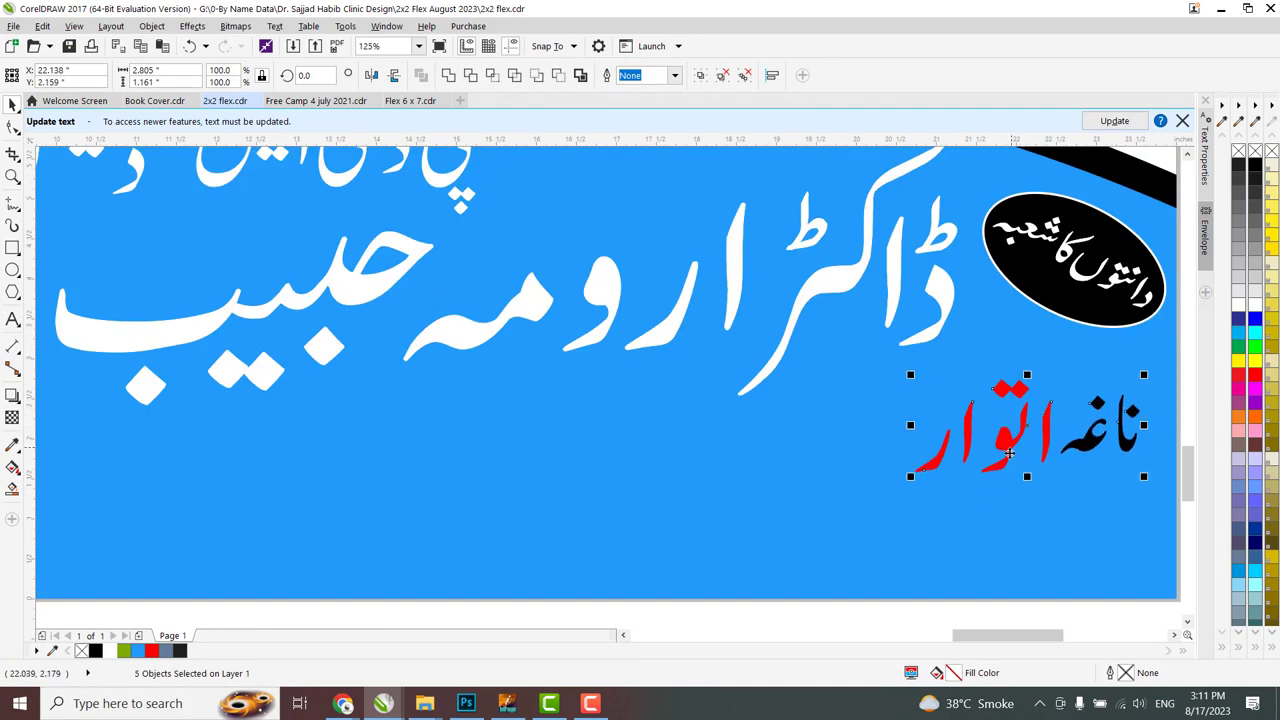
click(1238, 305)
Add a full-width black strip about 1.25 in tall along the bottom edge of the banner.
scroll(1034, 470, down, 1)
scroll(520, 475, down, 3)
click(715, 196)
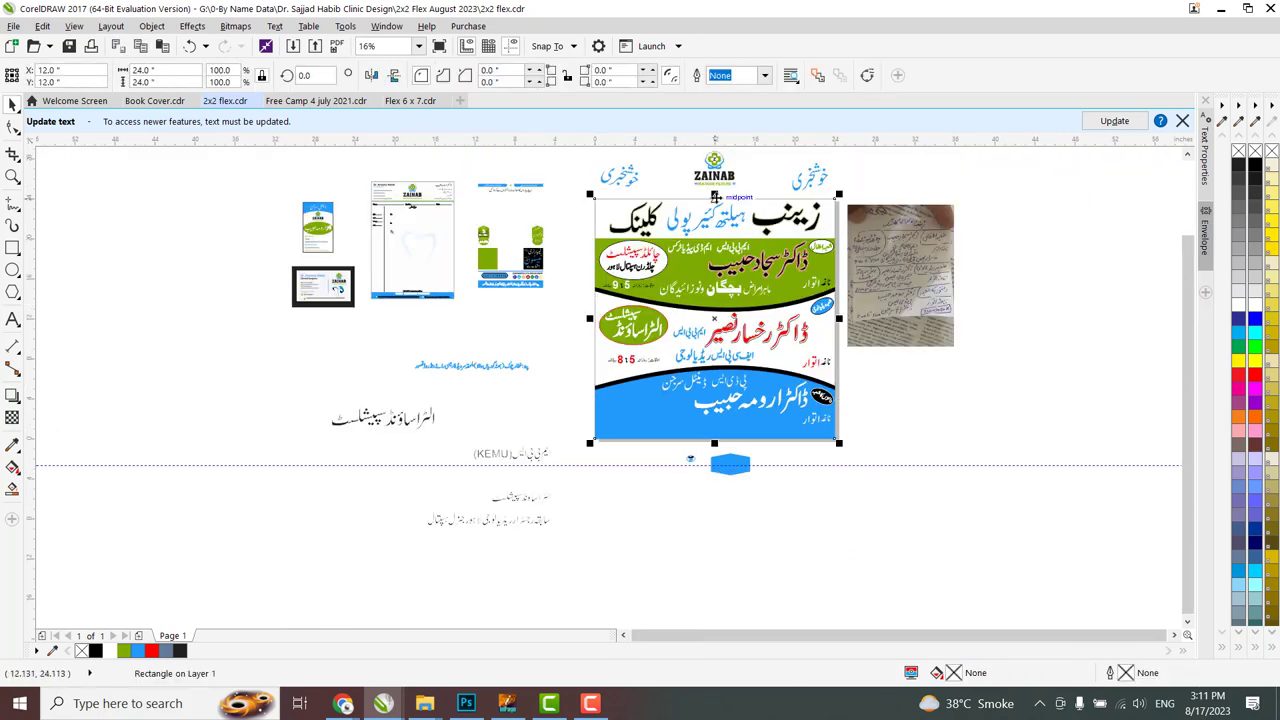
scroll(690, 421, up, 2)
click(95, 650)
scroll(267, 357, up, 2)
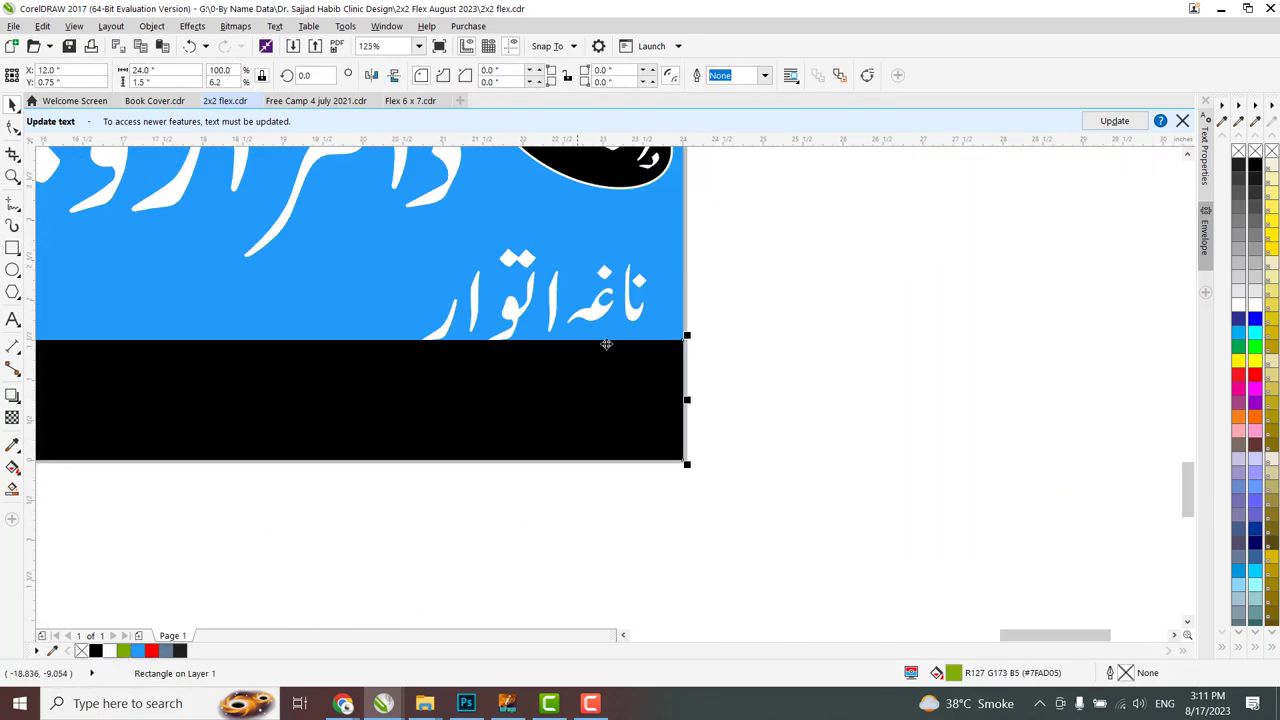
scroll(267, 357, down, 1)
Group the white ناغہ اتوار text above the black strip and delete the empty blue hexagon below the page.
click(719, 337)
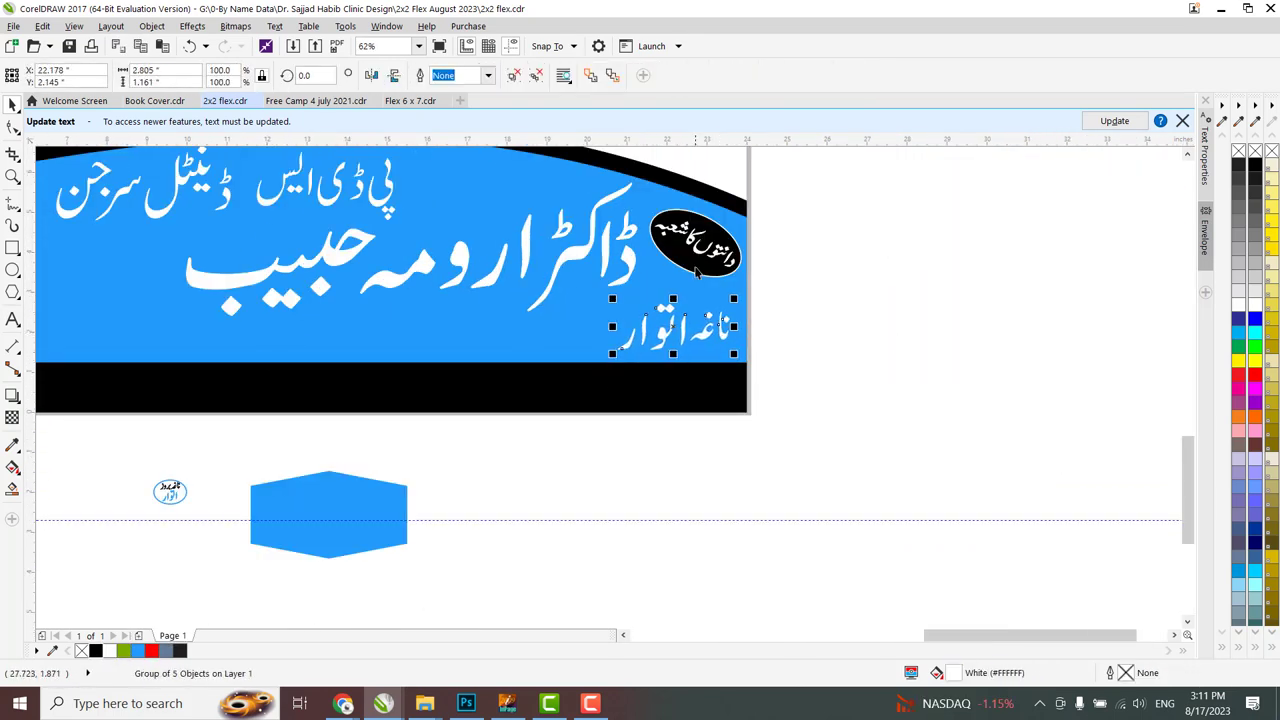
click(863, 337)
scroll(420, 258, down, 4)
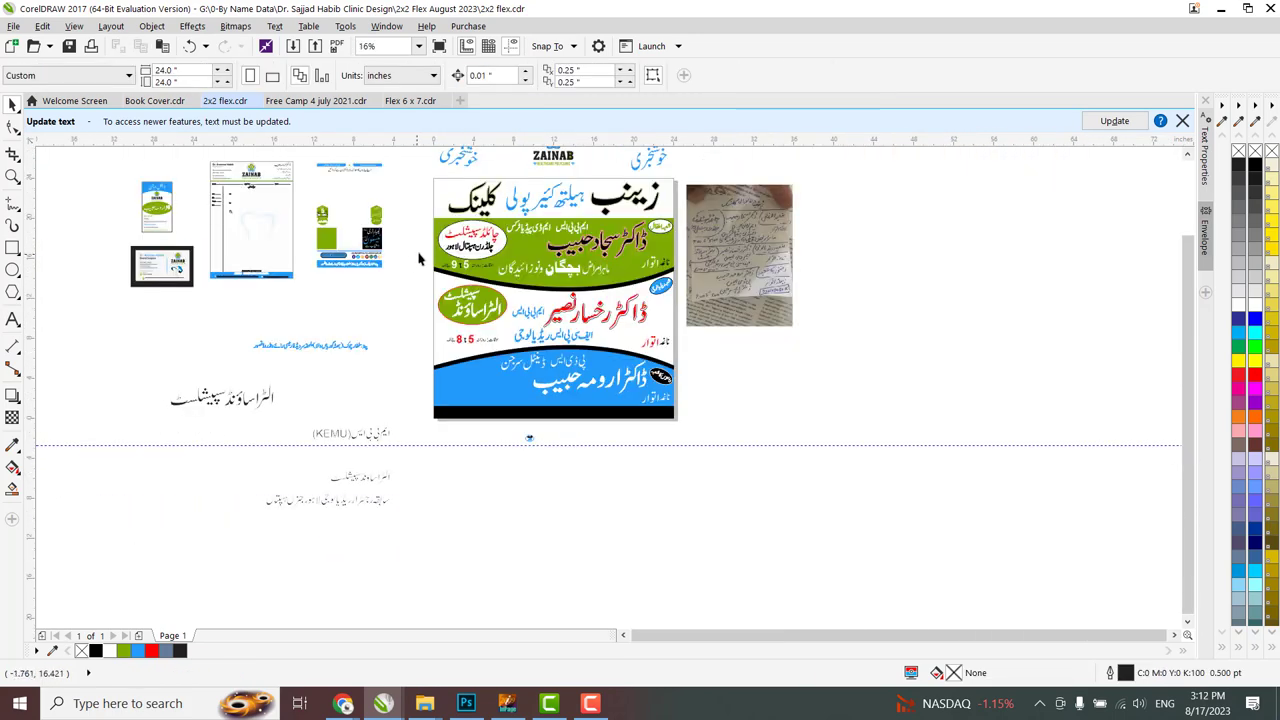
Add the timings line اوقات: روزانہ 5 تا 9 بجے تک in white above the black strip on the blue section.
click(466, 400)
scroll(466, 402, up, 6)
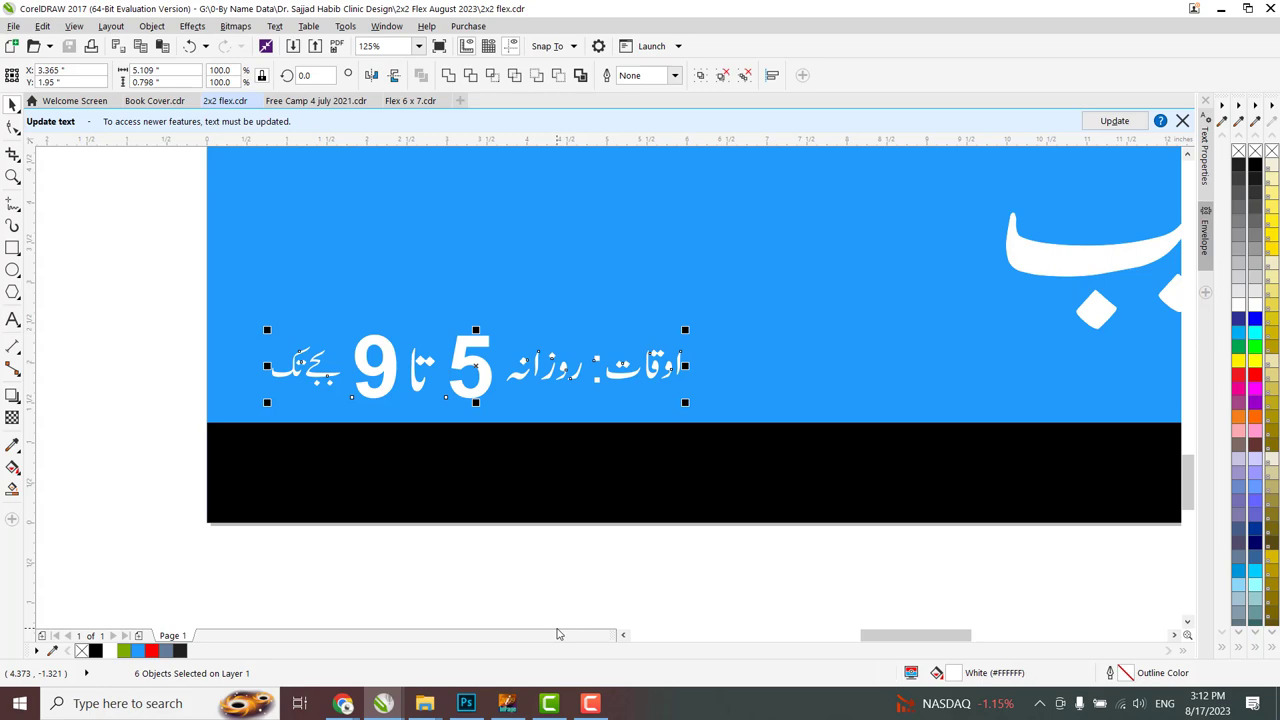
scroll(592, 342, down, 2)
click(437, 557)
Copy the ultrasound specialist oval onto the blue section, fill it white and move ڈینٹل سرجن into it.
scroll(640, 380, up, 2)
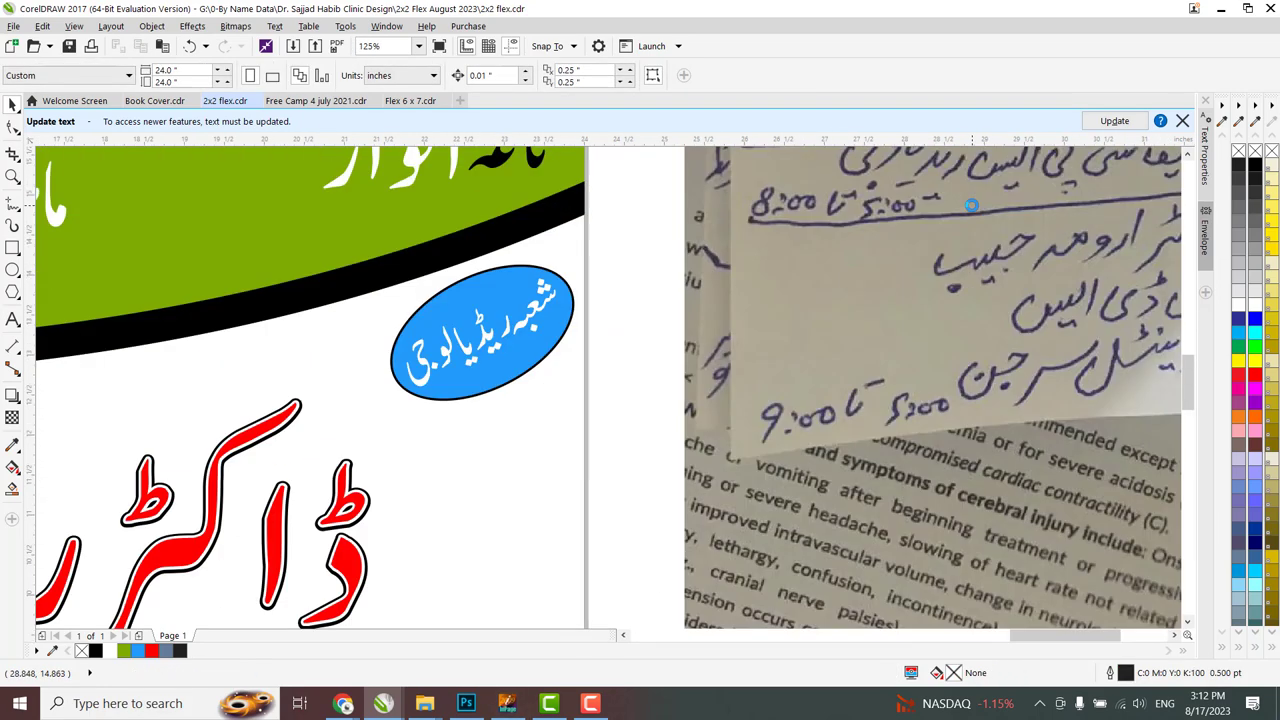
scroll(1004, 370, down, 1)
scroll(532, 568, down, 2)
scroll(578, 364, up, 2)
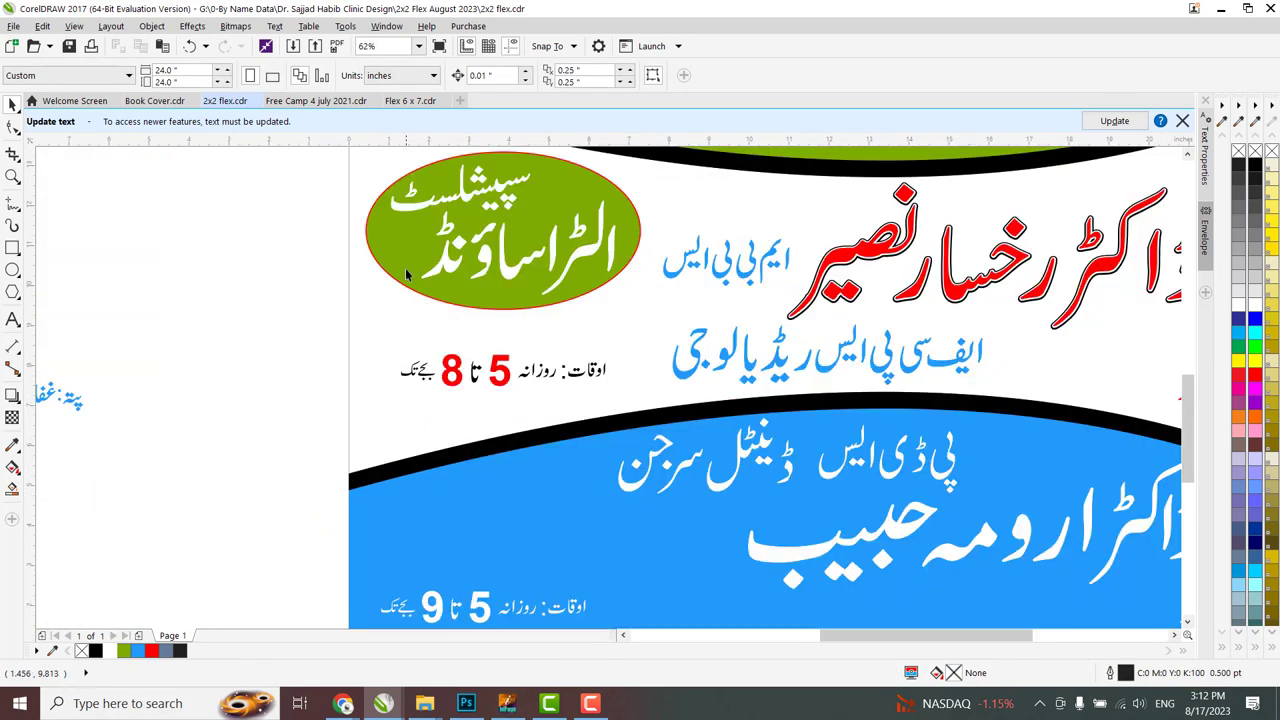
drag(500, 298, 643, 592)
click(118, 650)
drag(705, 468, 503, 520)
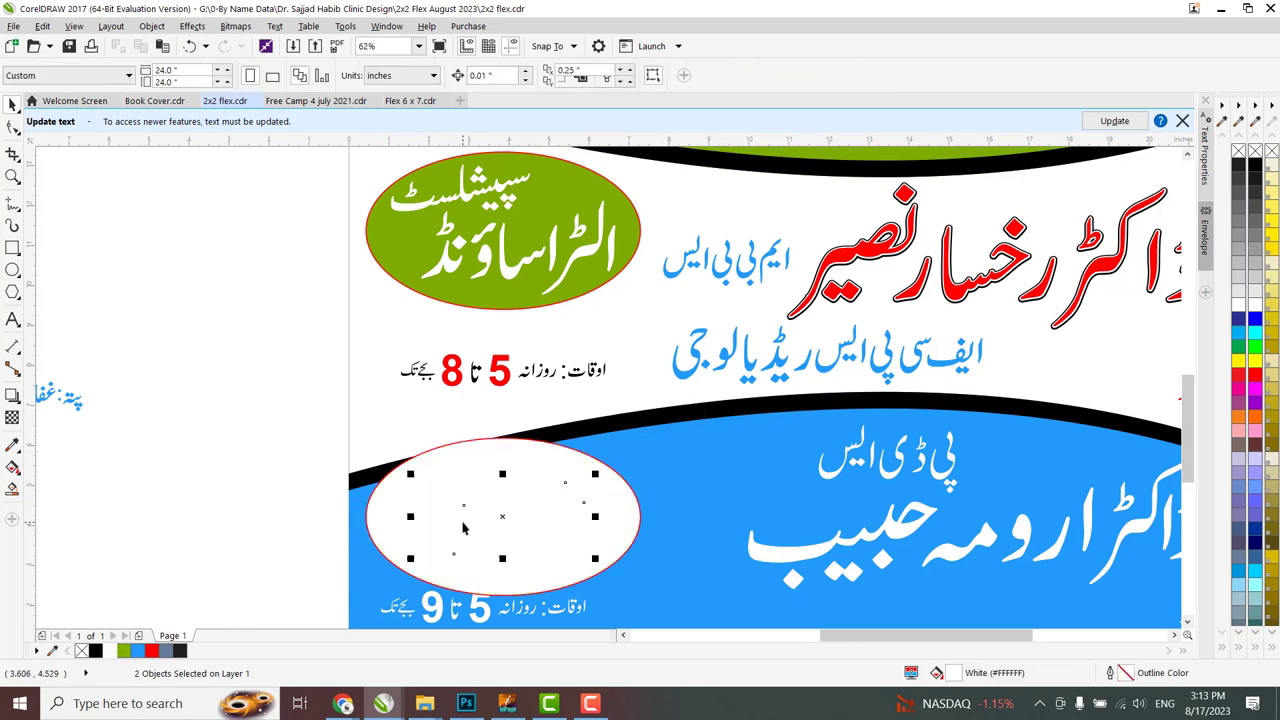
Colour ڈینٹل سرجن red, then shrink its white oval and shift both closer to the dental doctor's name.
click(151, 651)
click(506, 440)
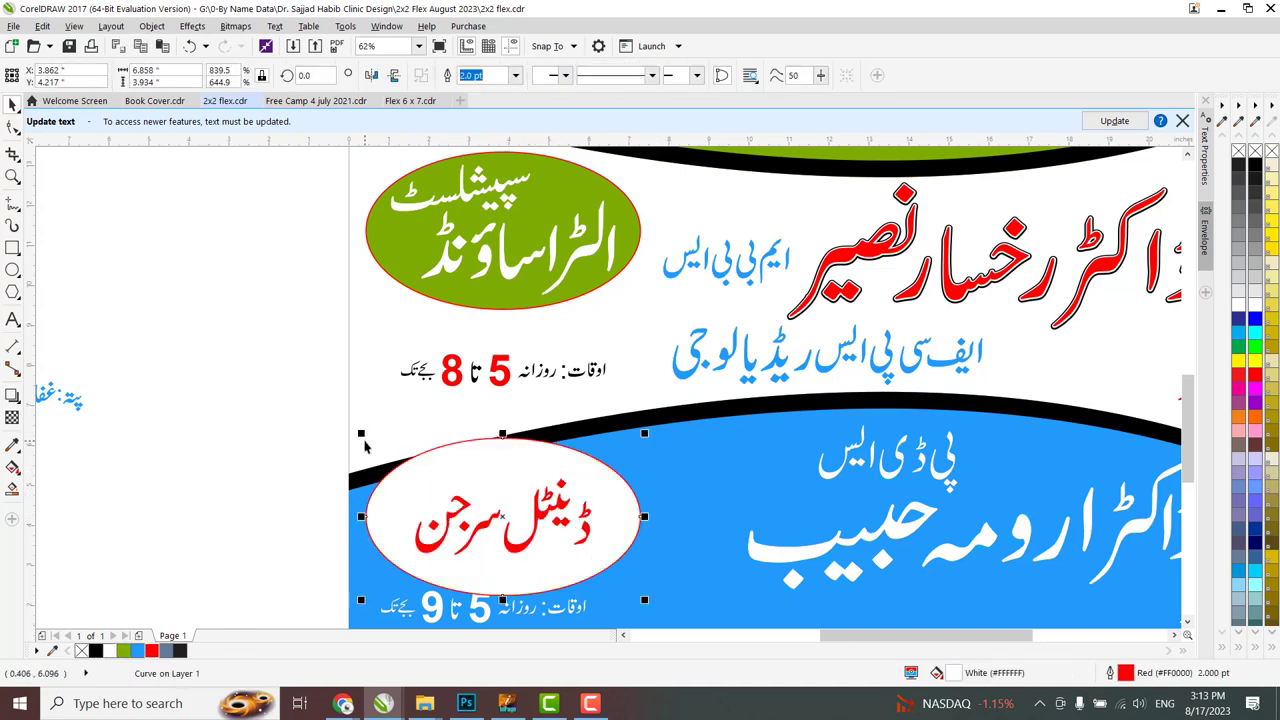
drag(361, 433, 384, 445)
shift+click(500, 512)
drag(500, 512, 570, 490)
Enlarge the timings lines on the three department sections and colour the green section's timings white.
scroll(570, 510, down, 2)
scroll(571, 490, up, 2)
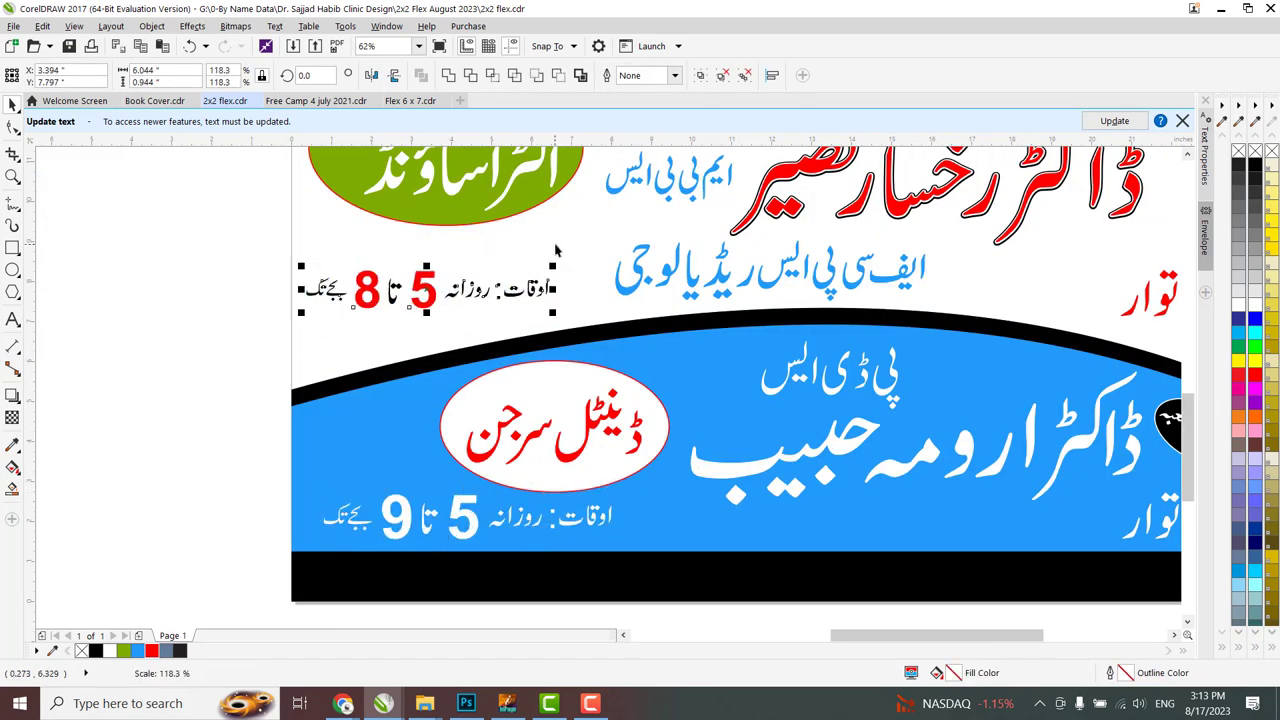
scroll(418, 198, down, 2)
scroll(418, 198, up, 2)
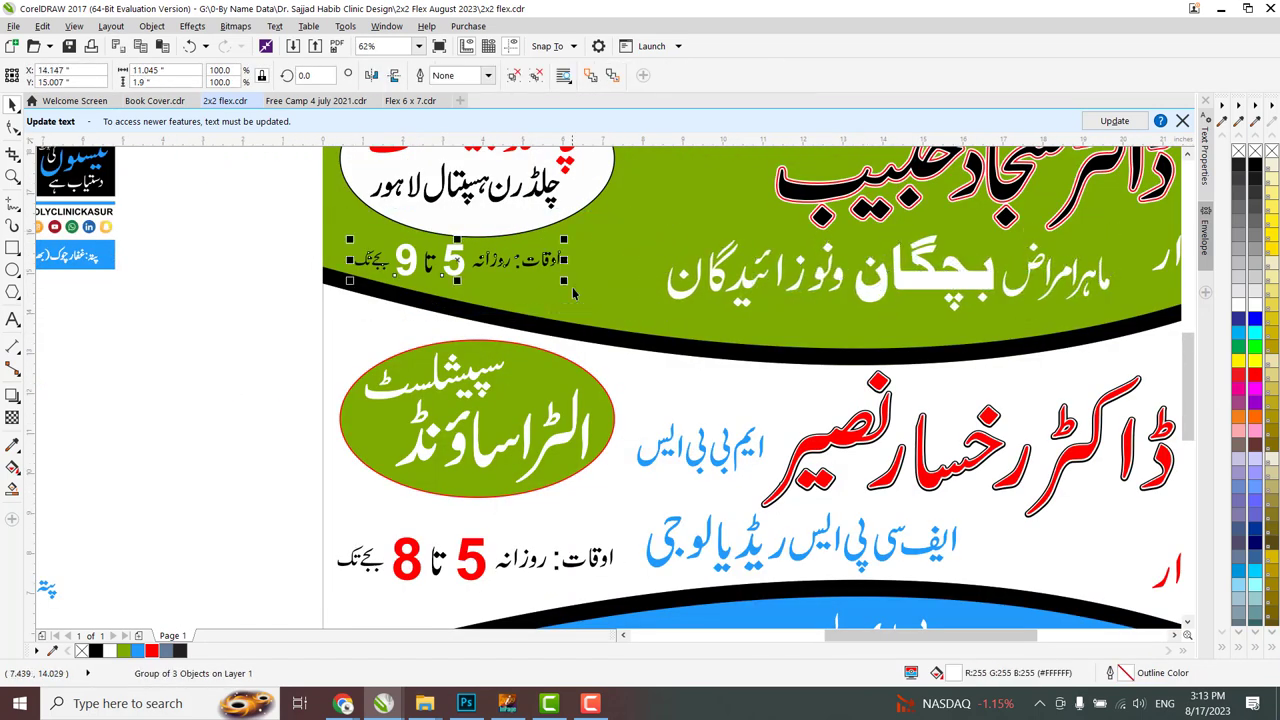
click(565, 275)
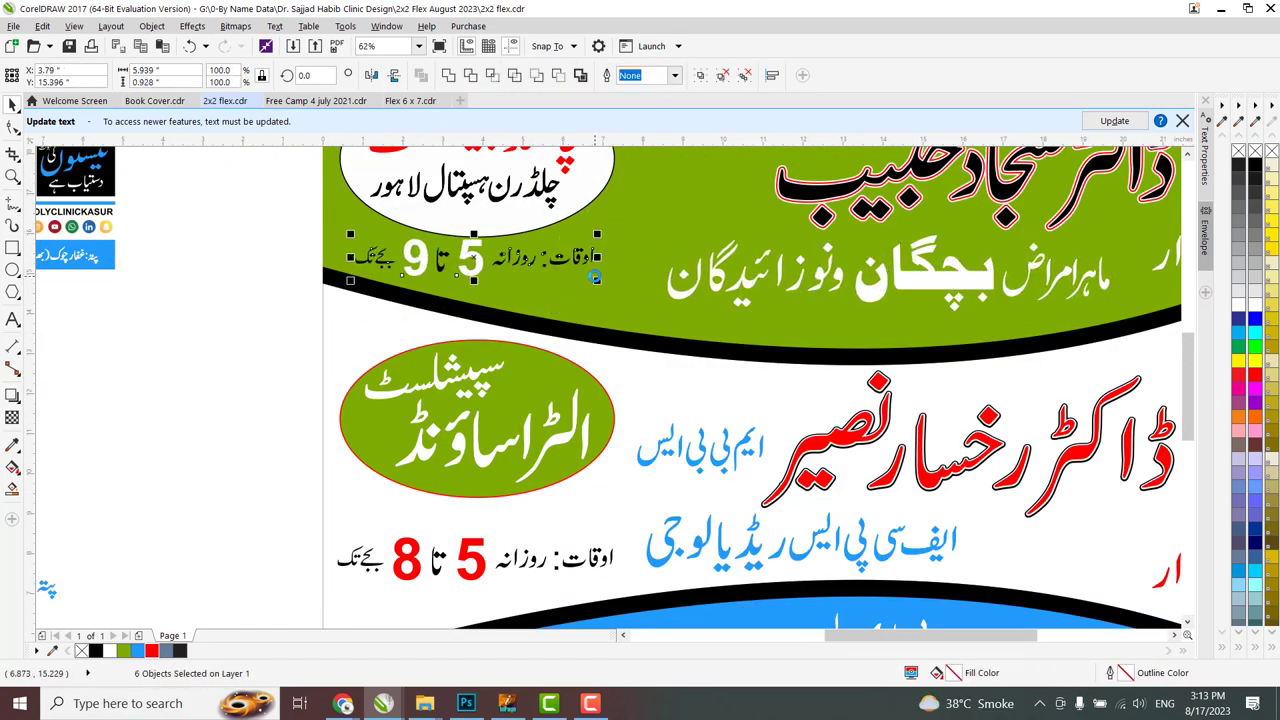
click(118, 651)
click(271, 328)
Move the clinic's phone number from the small clinic artwork onto the black strip and colour it white.
scroll(270, 327, down, 2)
scroll(968, 360, up, 2)
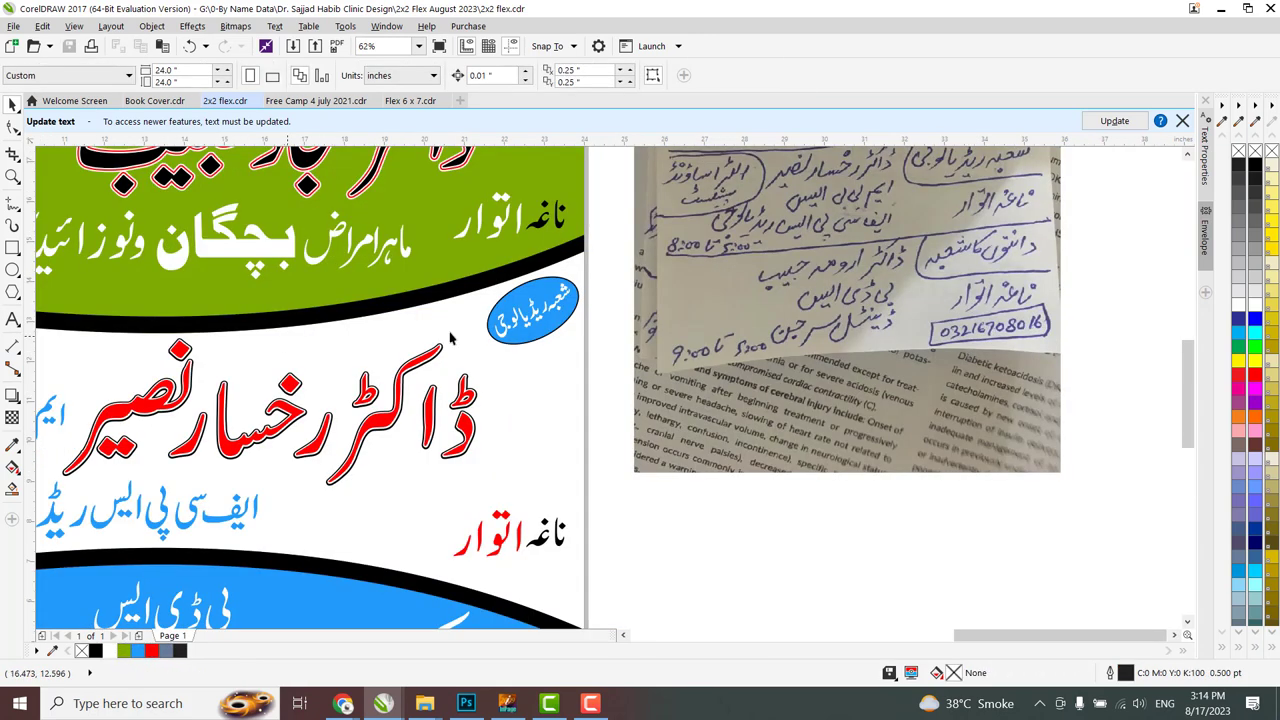
scroll(888, 334, down, 2)
click(355, 543)
click(118, 651)
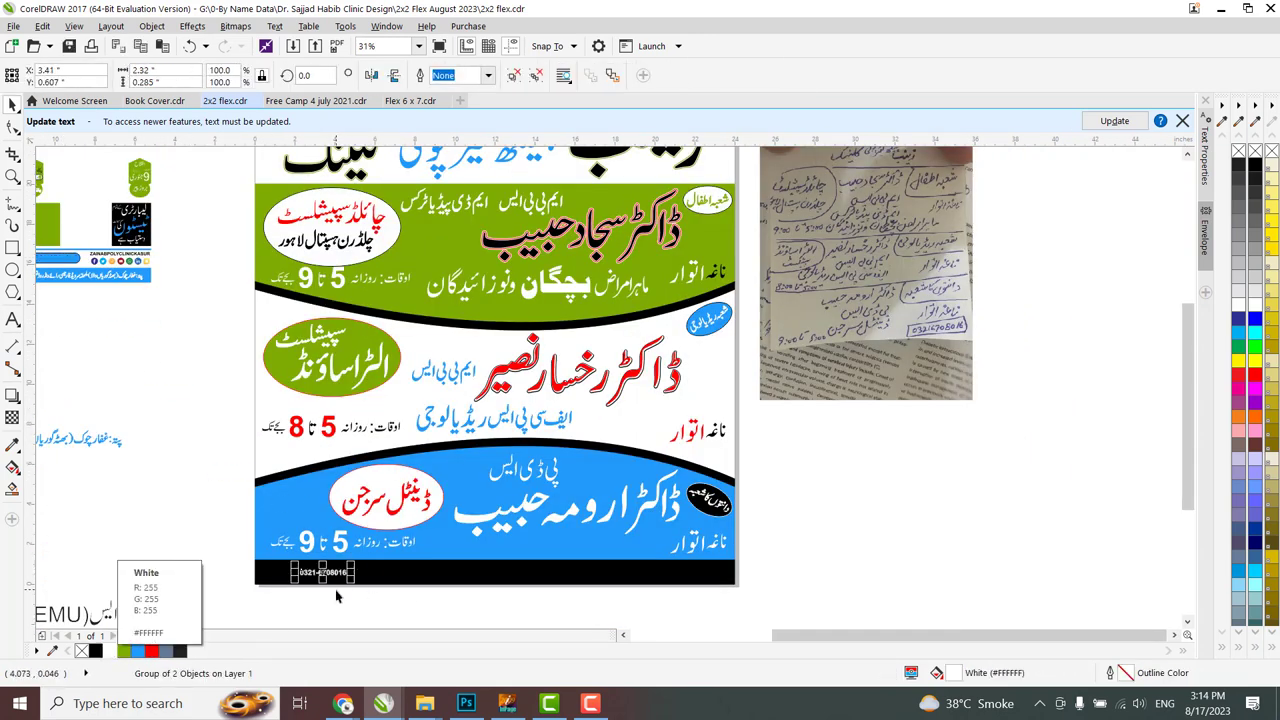
Enlarge the phone number to about 5.25 in wide, remove its outline and position it within the black strip.
scroll(297, 593, up, 2)
scroll(430, 530, up, 2)
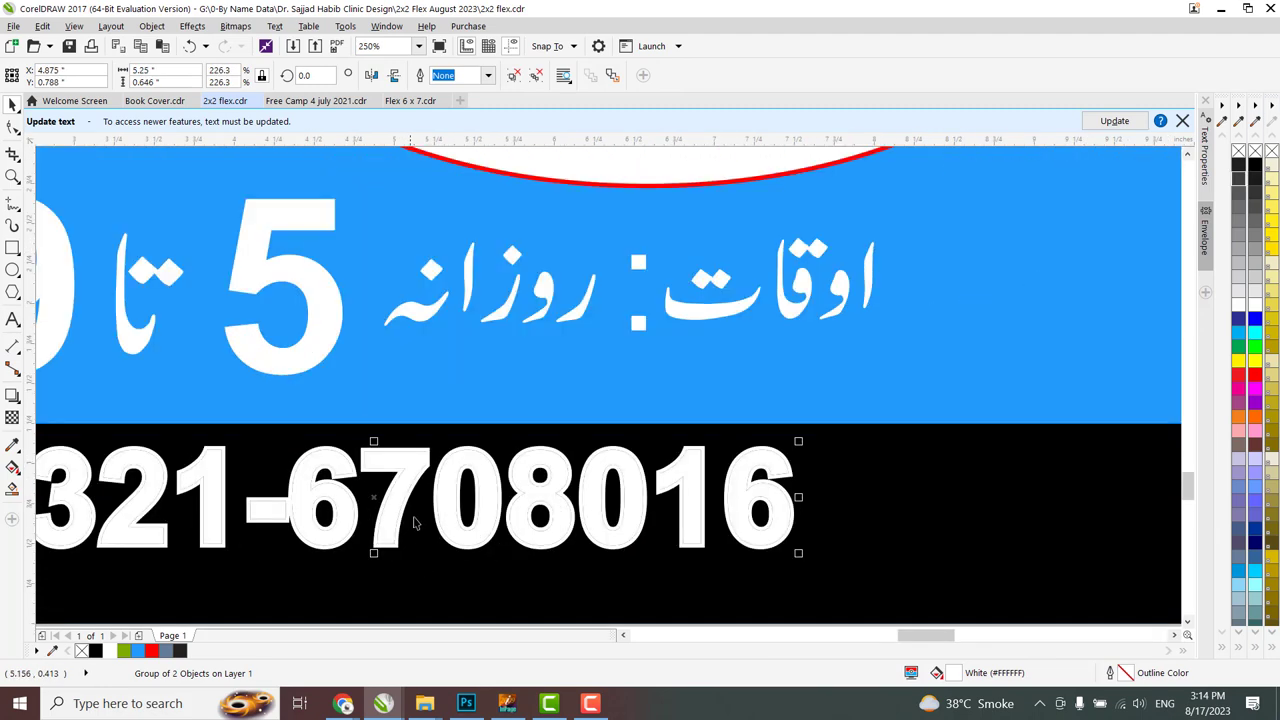
scroll(430, 520, down, 1)
drag(425, 520, 432, 490)
scroll(432, 490, down, 1)
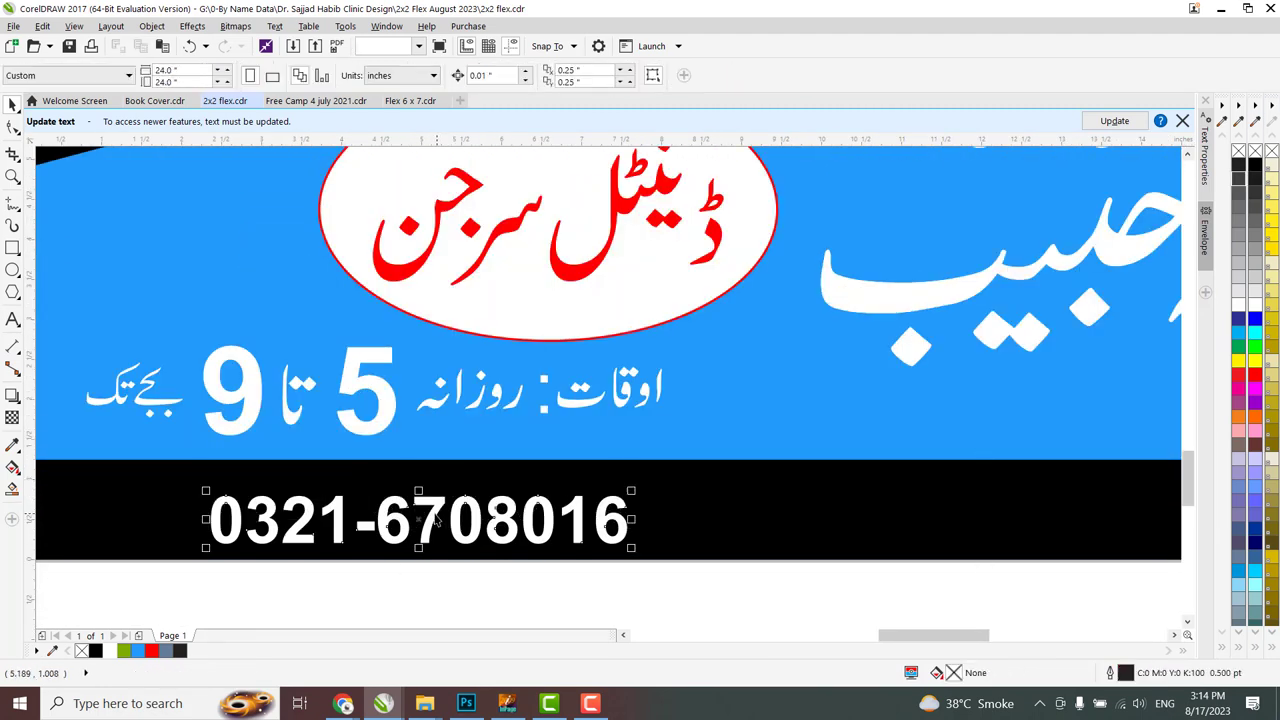
Move the clinic's address line onto the black strip, colour it white and enlarge it beside the phone number.
scroll(160, 512, down, 2)
scroll(449, 508, down, 1)
click(160, 393)
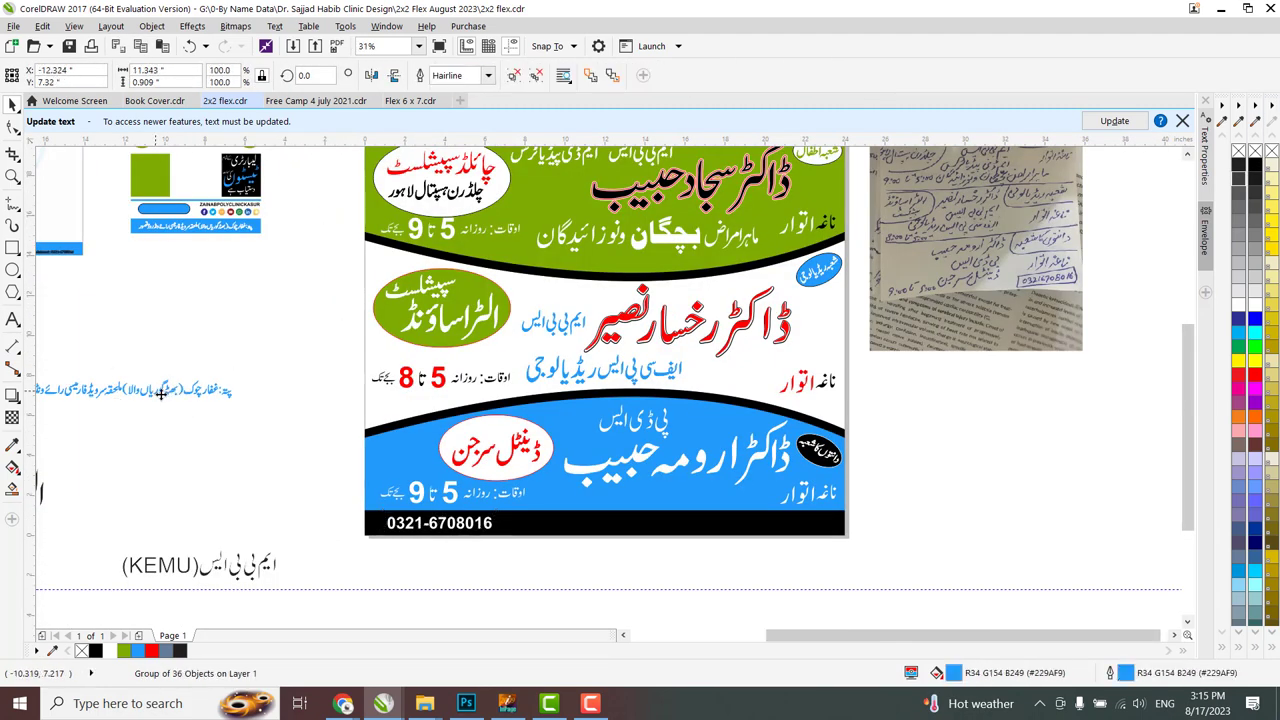
scroll(739, 531, up, 1)
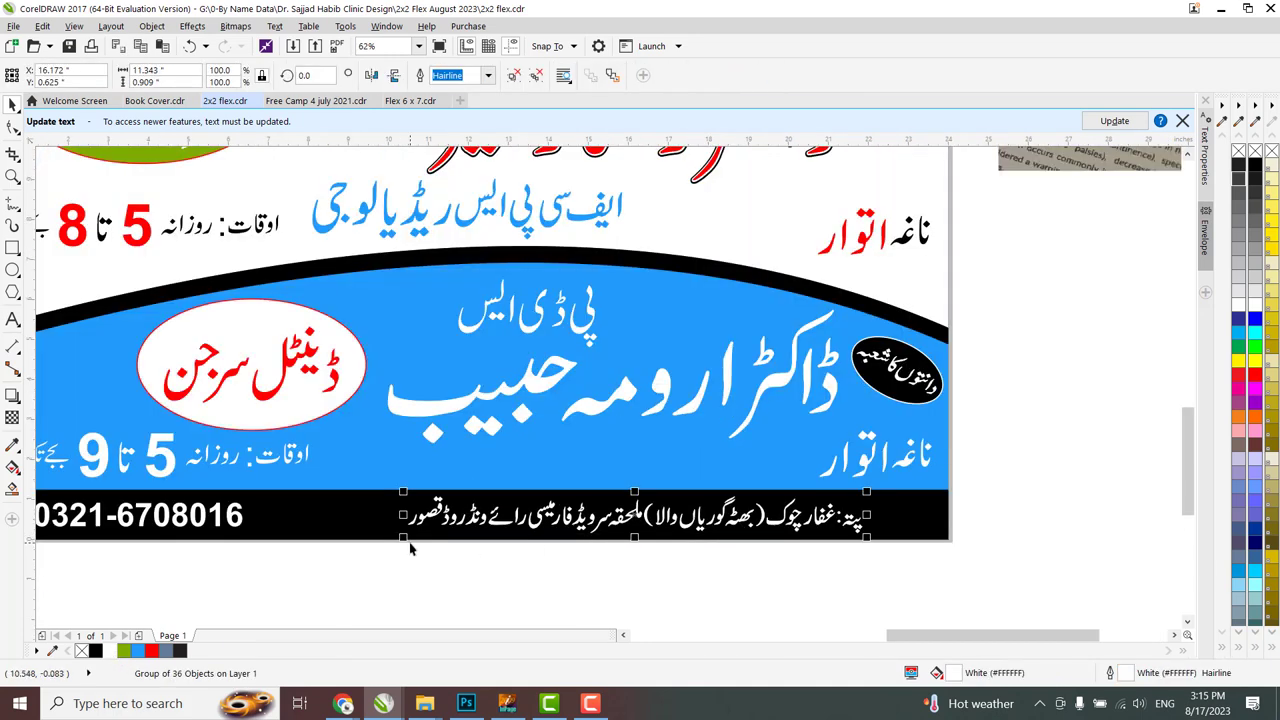
click(545, 528)
scroll(545, 535, down, 1)
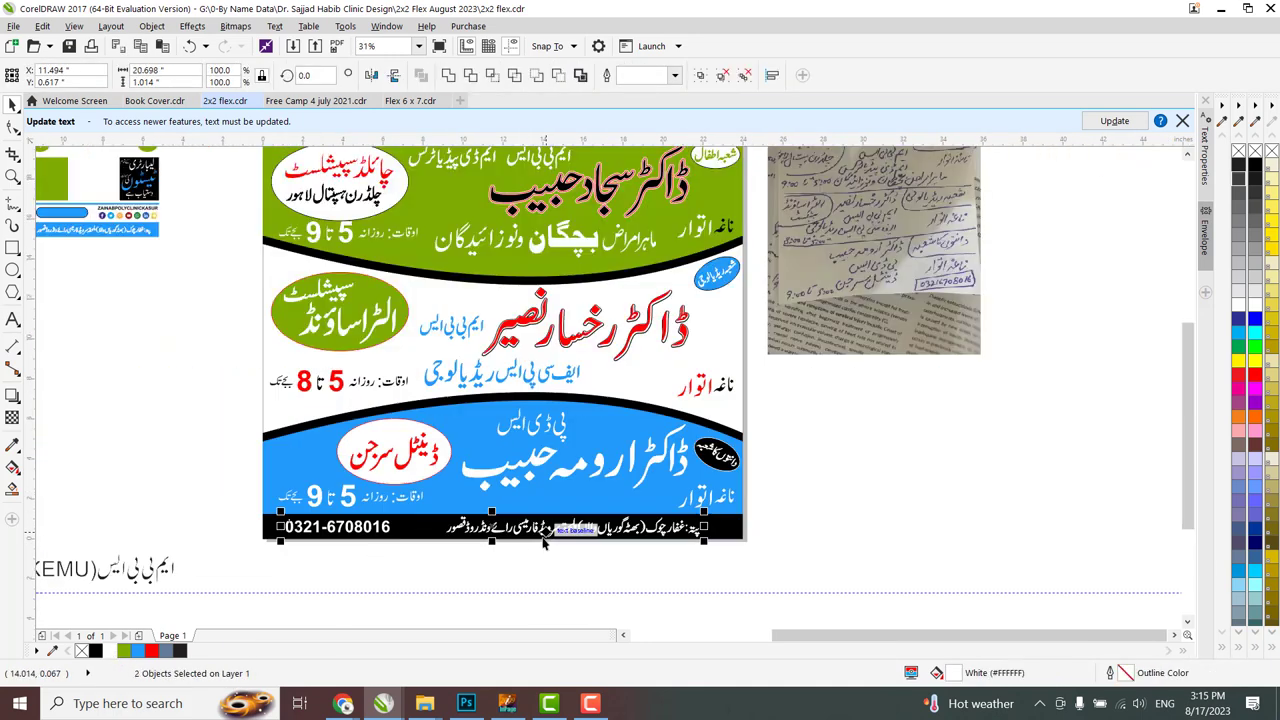
Centre the phone number and address line on the black strip and preview the finished banner full-screen.
click(212, 490)
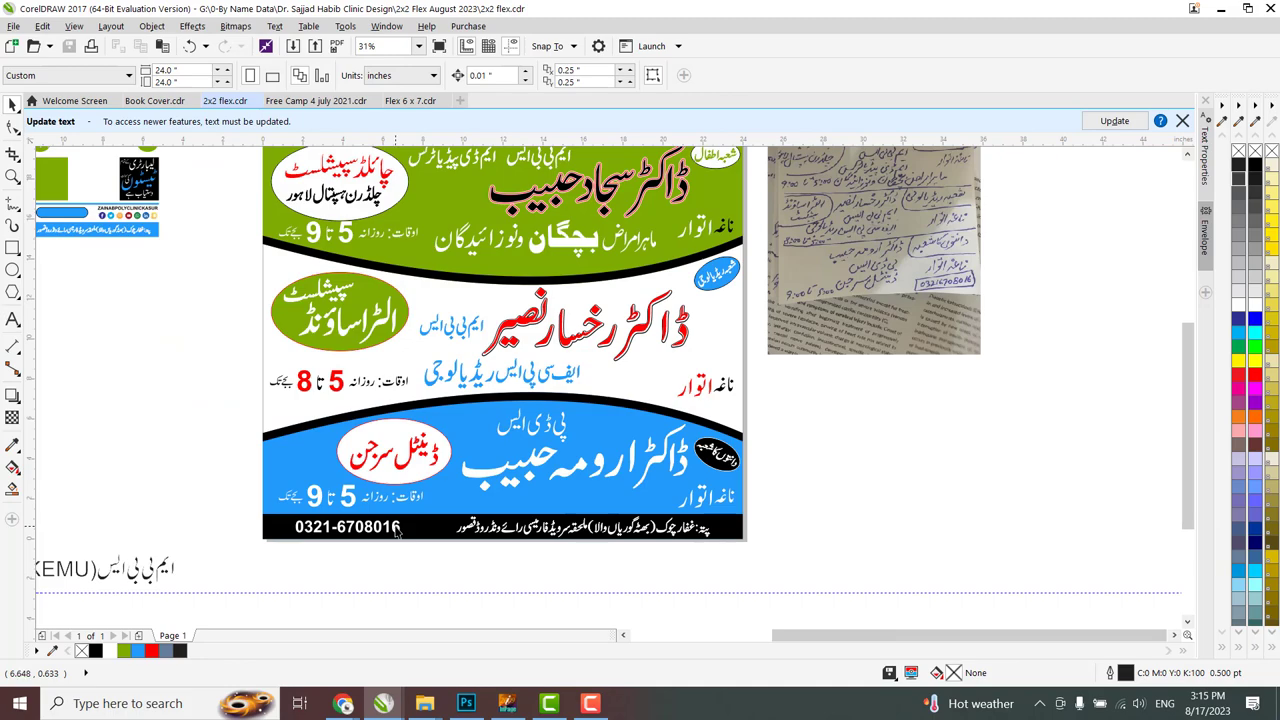
scroll(398, 533, down, 1)
key(F9)
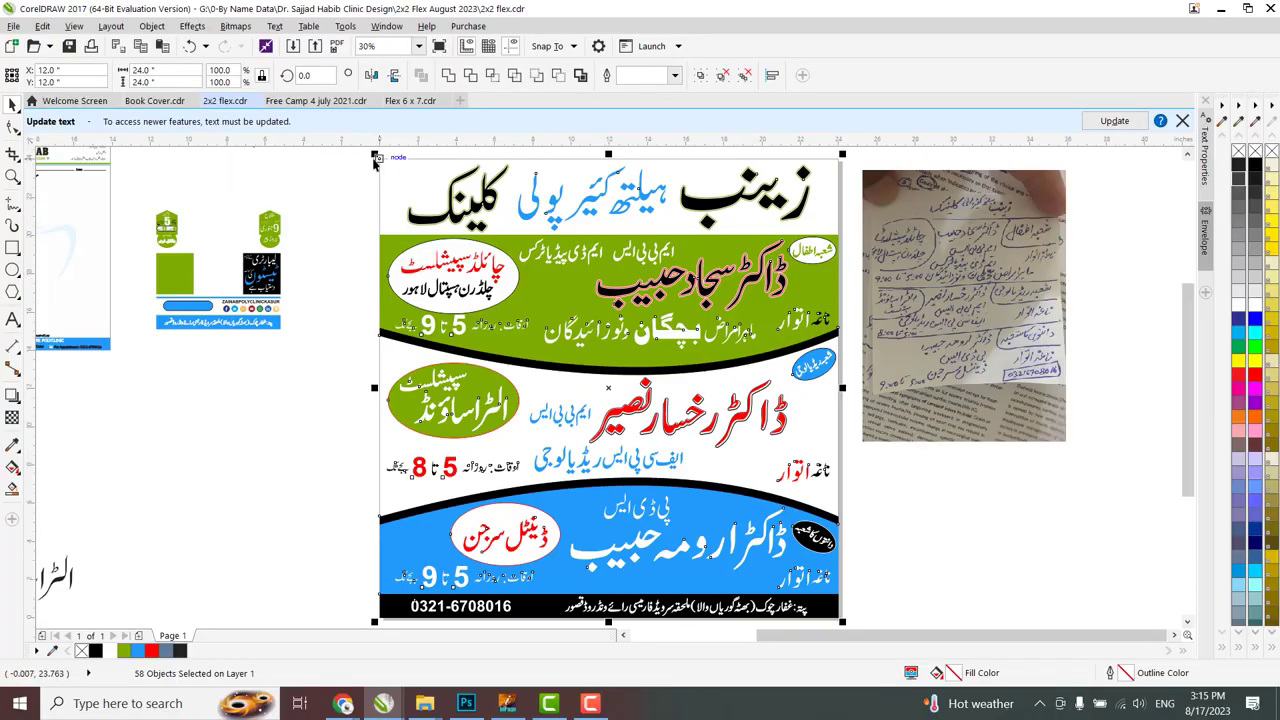
Select all the artwork of the finished banner on the page and export it as the JPEG image 2x2 flex.
drag(318, 465, 158, 465)
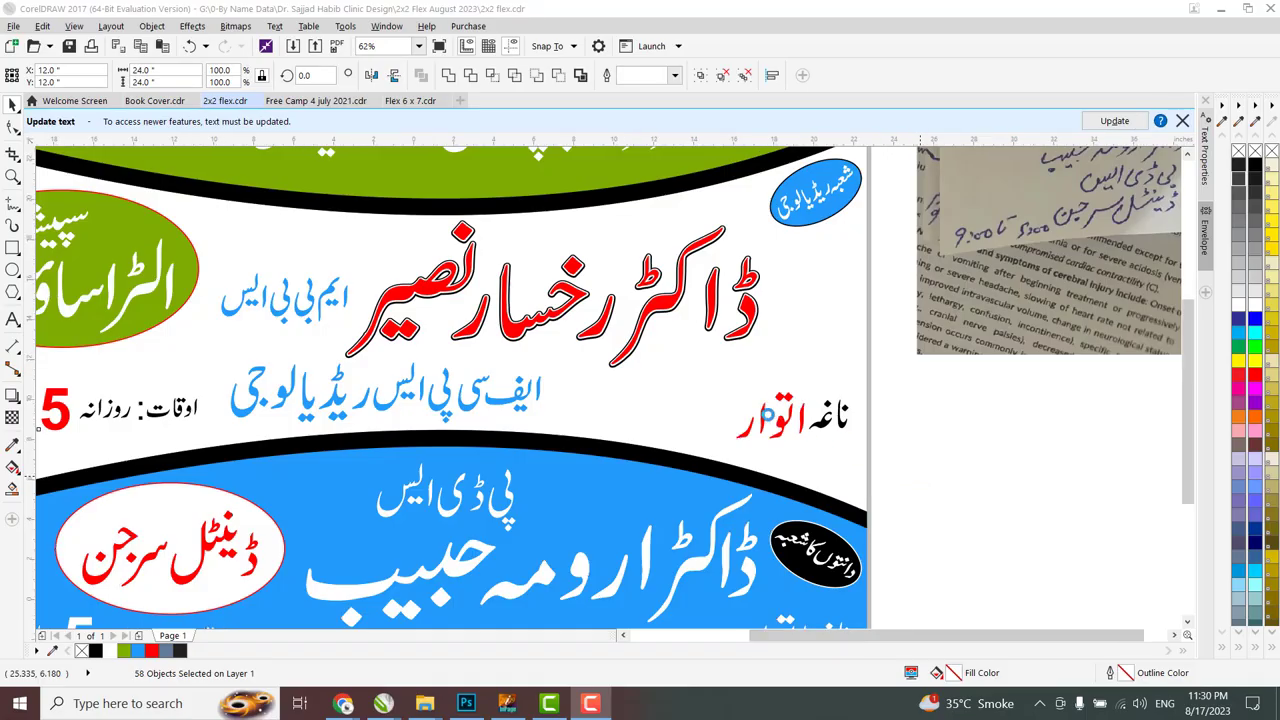
scroll(766, 414, down, 3)
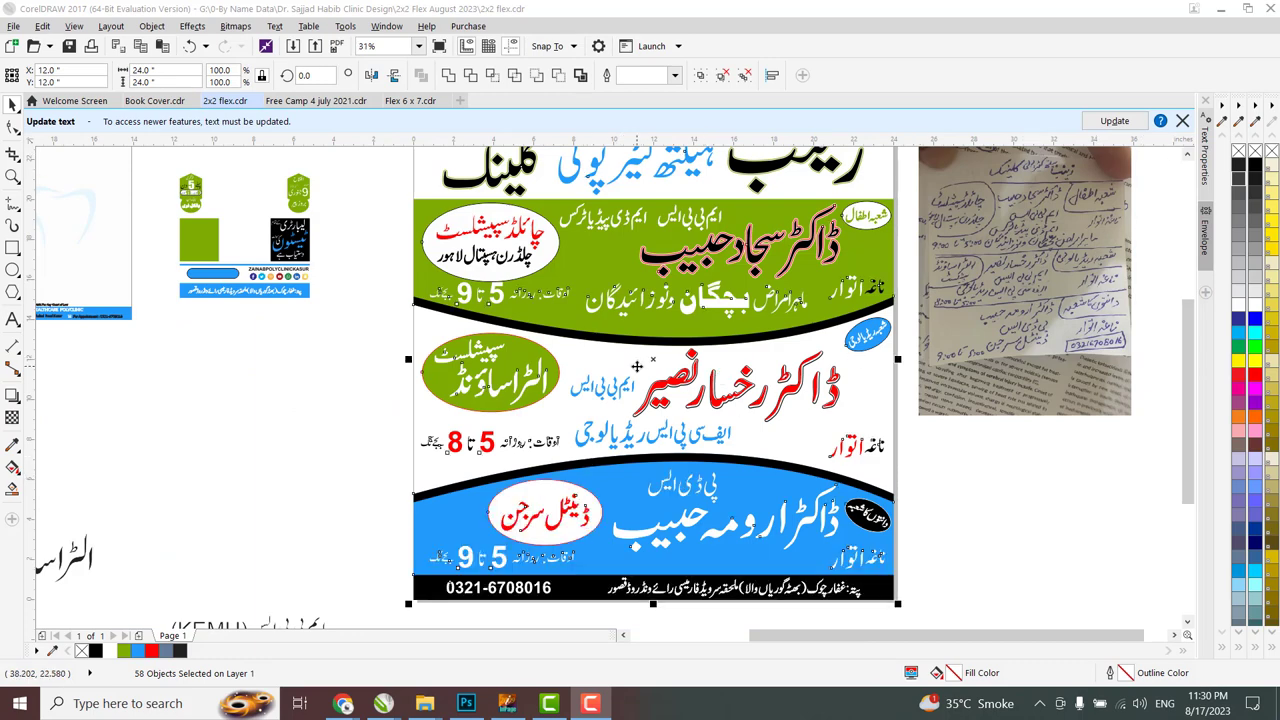
scroll(545, 270, down, 2)
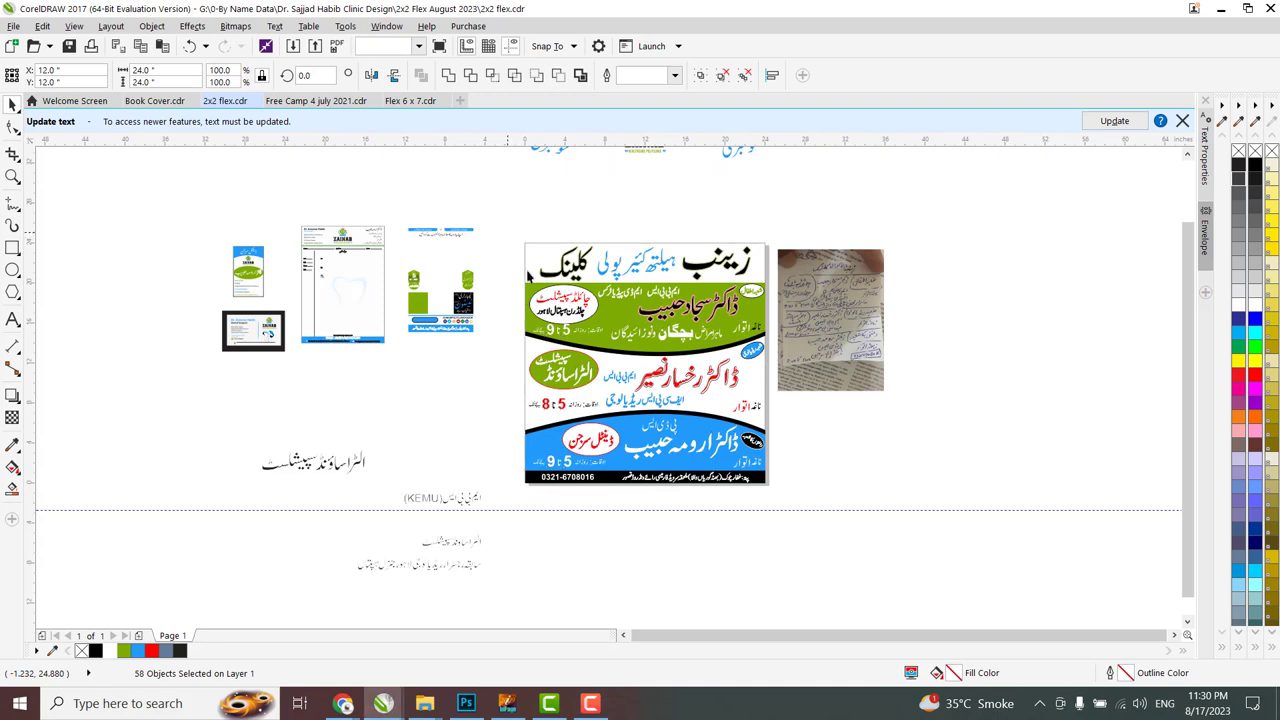
drag(507, 232, 760, 466)
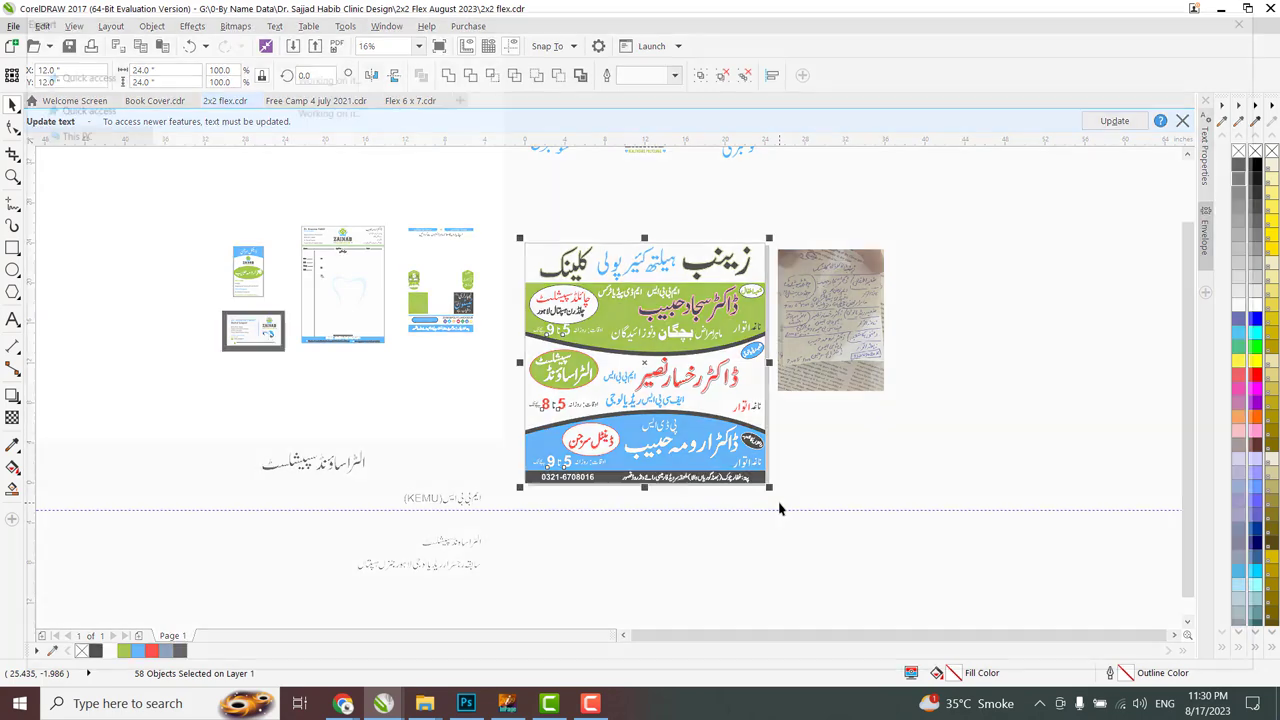
key(ctrl+e)
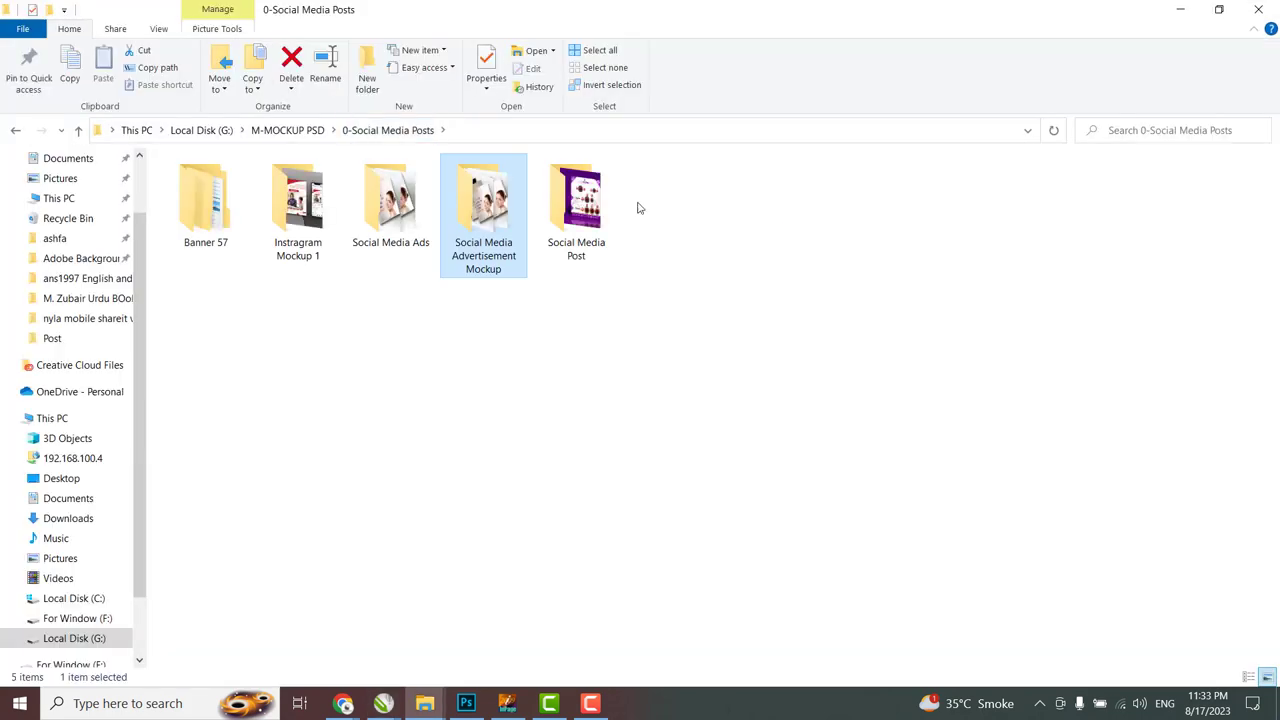
Open Social Media Post PSD MockUp 2 in Photoshop and replace its Layer 1 smart object artwork with the 2x2 flex image, filling the canvas.
double_click(583, 205)
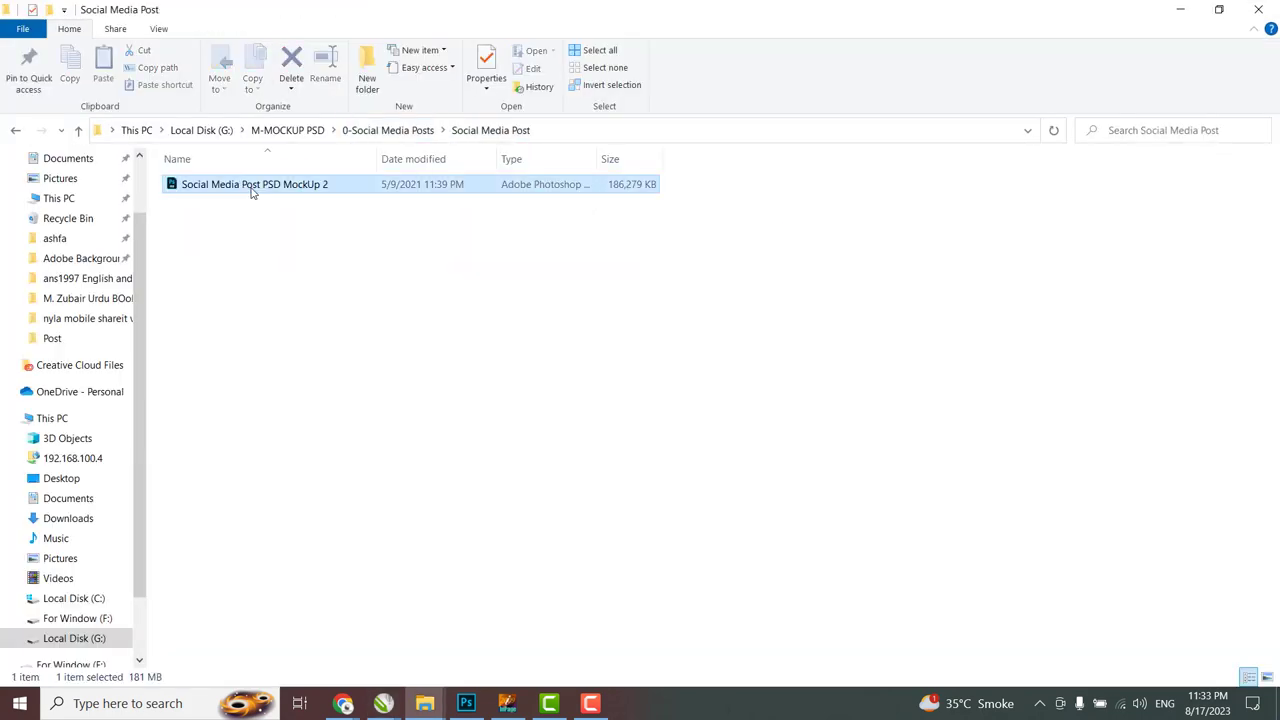
drag(251, 191, 585, 290)
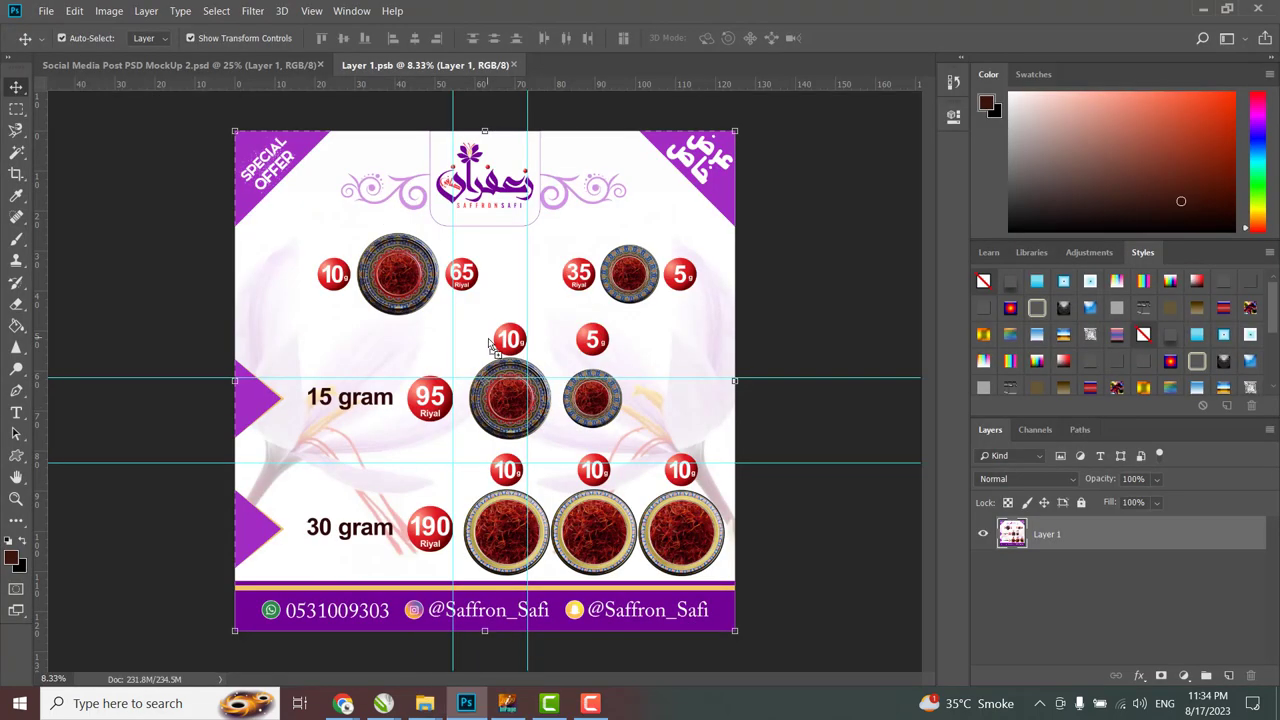
drag(490, 345, 490, 345)
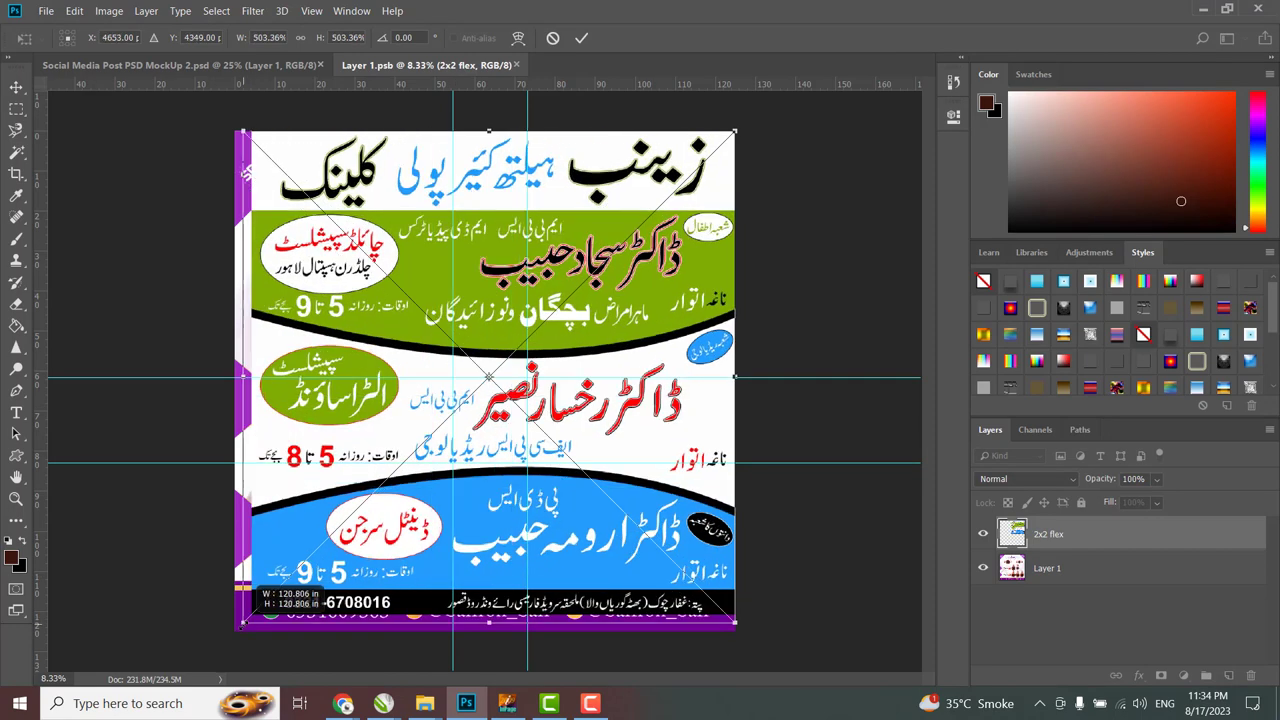
drag(242, 622, 235, 630)
key(Return)
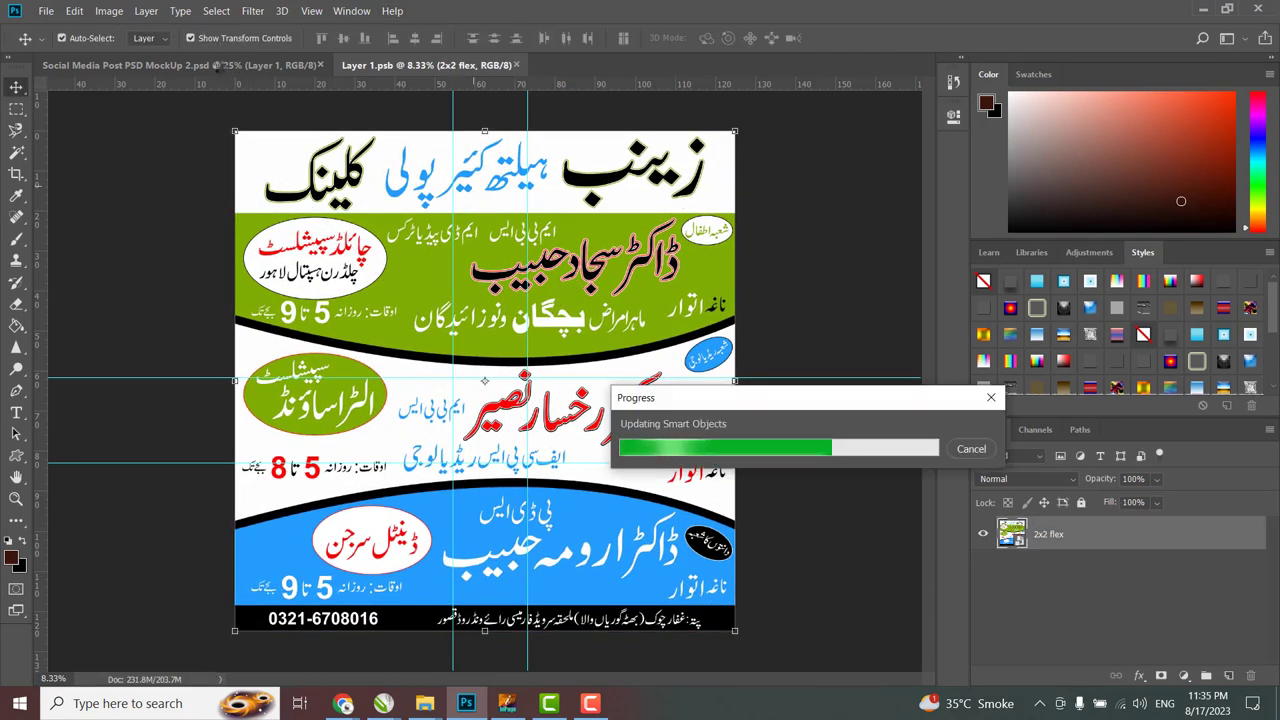
Change the mockup's background color to the blue 239bfa, sampled from the banner's dental section.
click(217, 64)
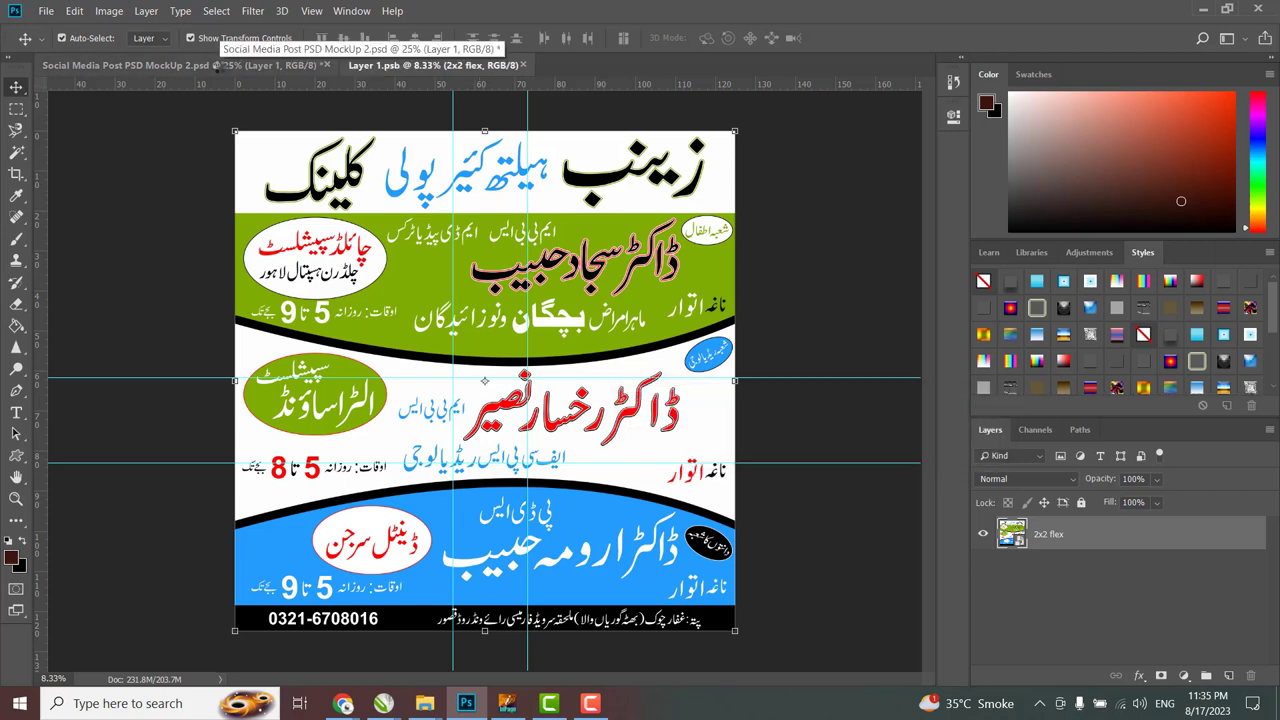
double_click(1024, 651)
click(620, 320)
click(543, 460)
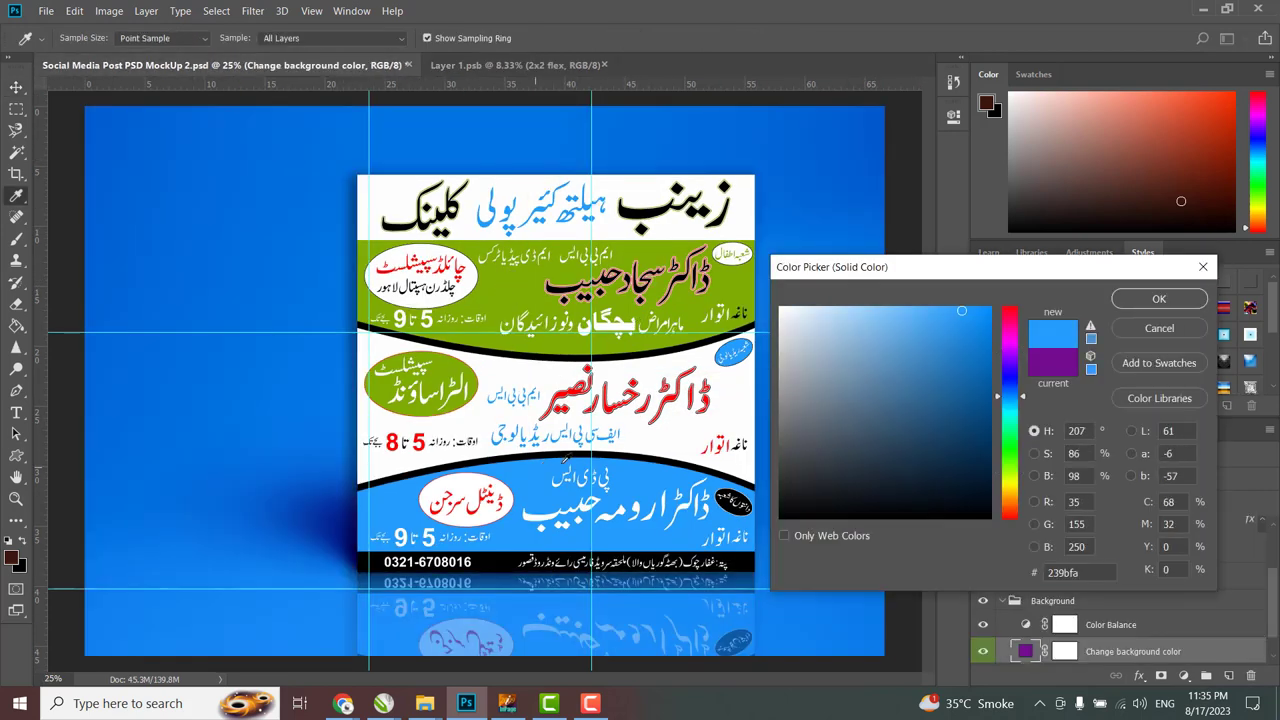
click(1139, 302)
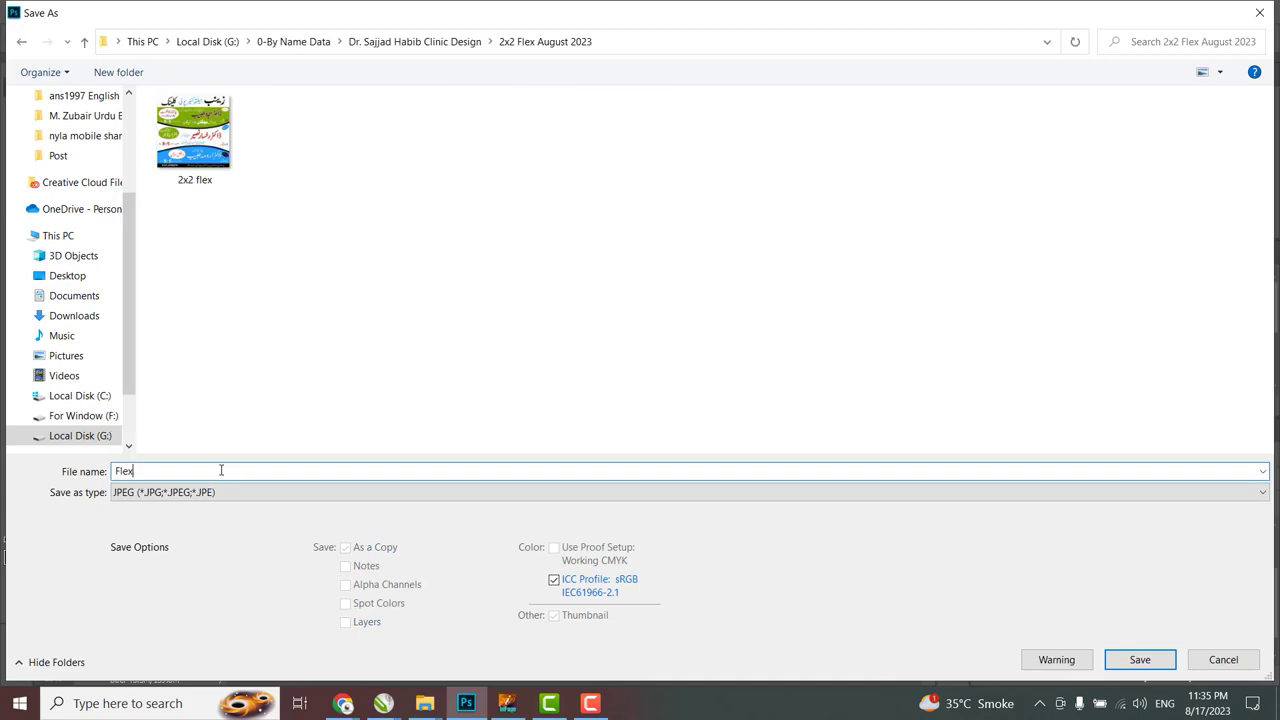
Save the mockup as a JPEG named Flex in the 2x2 Flex August 2023 folder and open the saved image in the photo viewer.
key(Return)
click(578, 107)
mouse_move(425, 703)
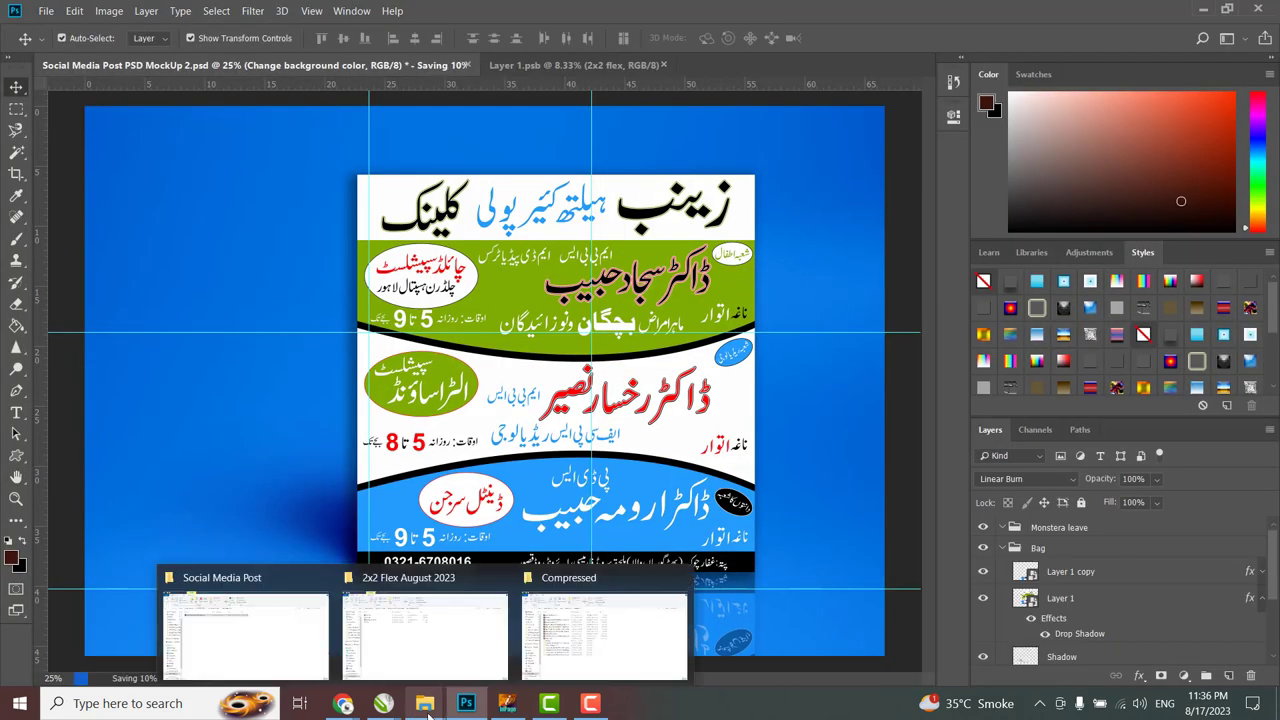
click(400, 614)
click(786, 275)
double_click(786, 275)
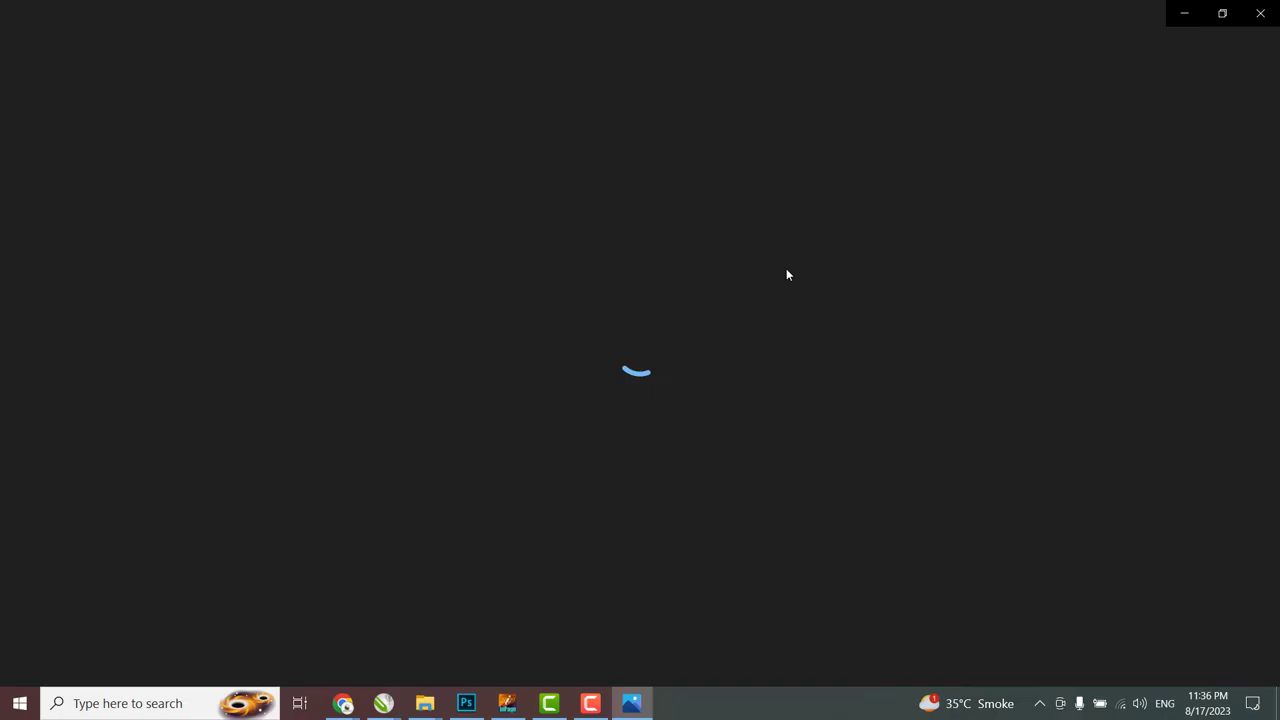
Examine the clinic title and the green child-specialist section of the mockup up close and view the flat 2x2 flex image.
scroll(930, 198, up, 3)
scroll(930, 198, up, 1)
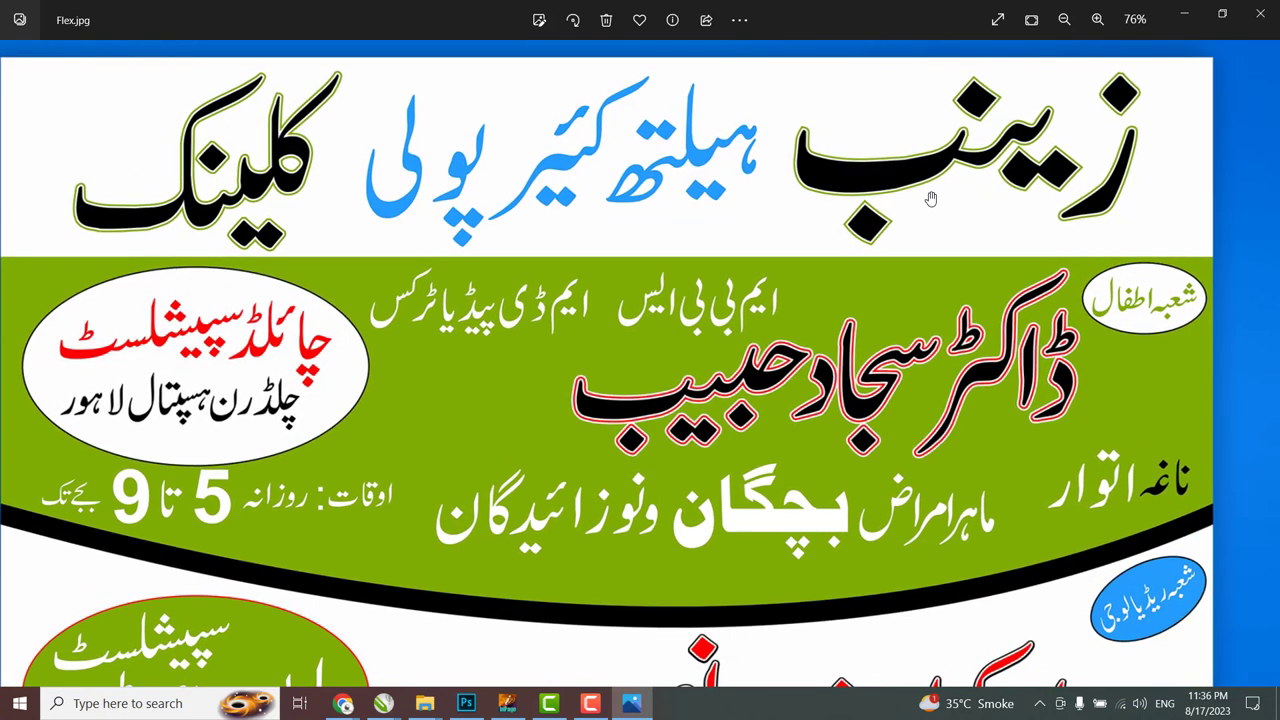
scroll(930, 198, down, 1)
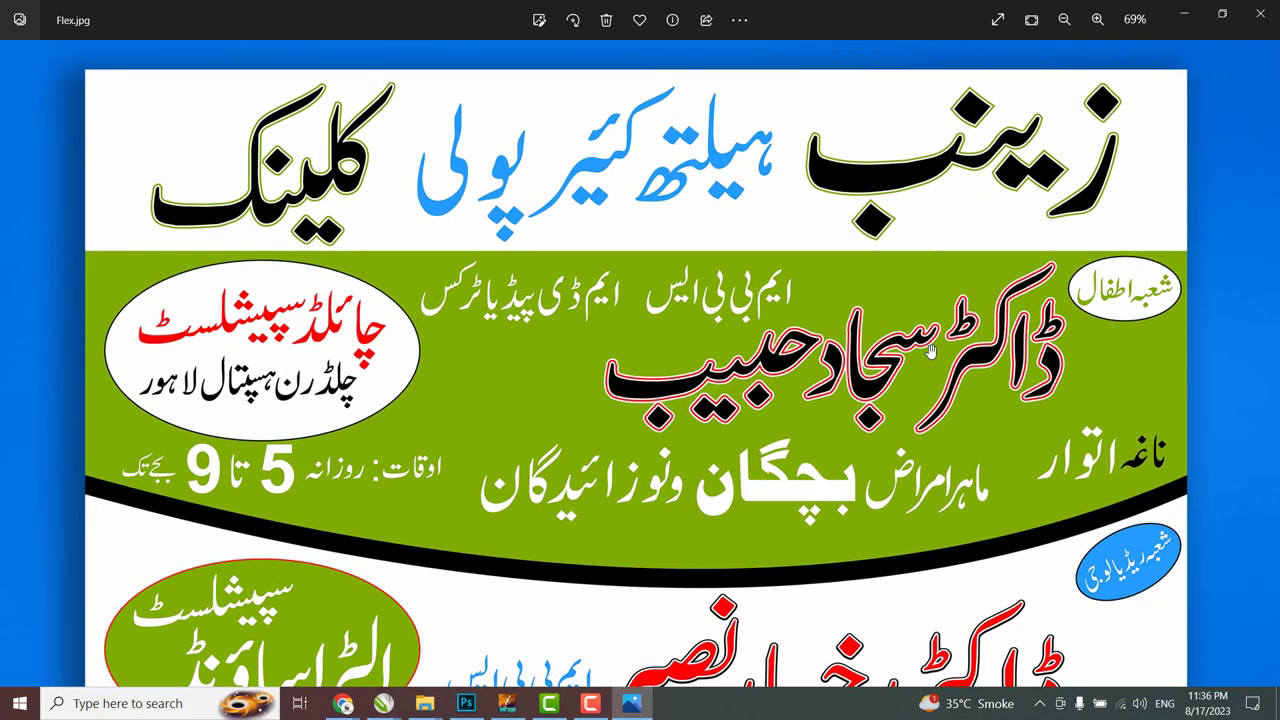
drag(911, 525, 911, 420)
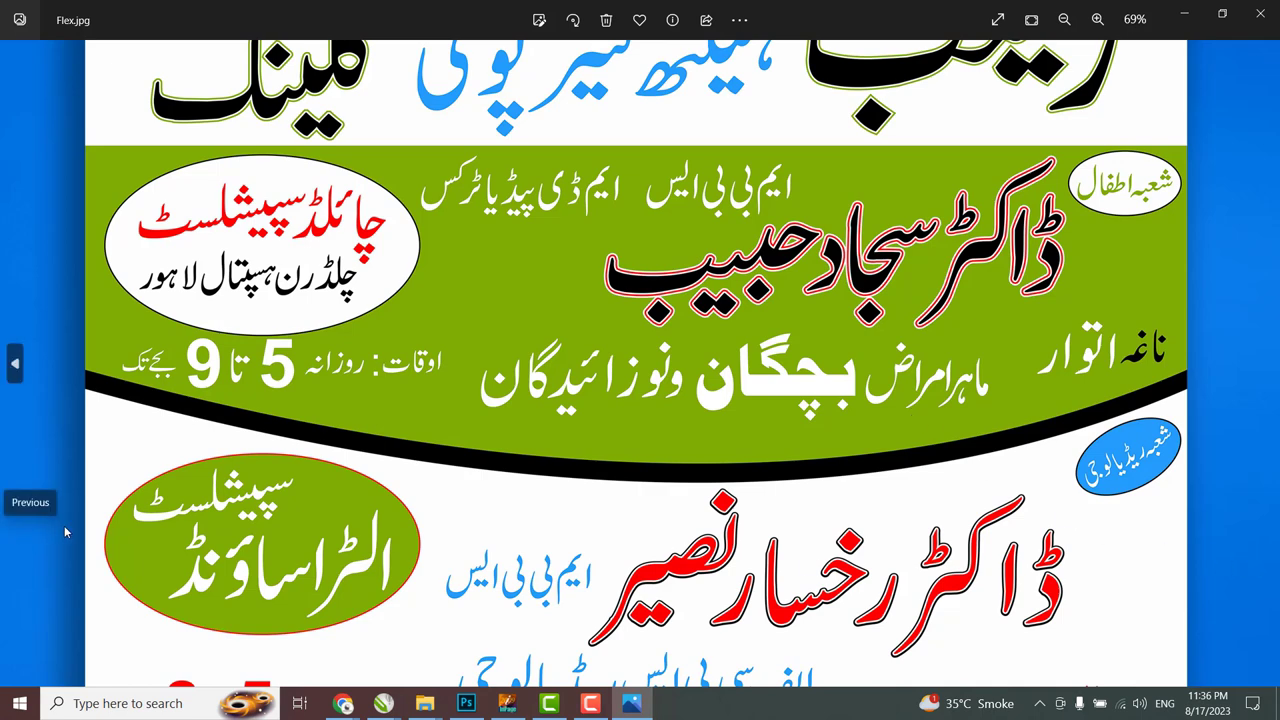
click(64, 466)
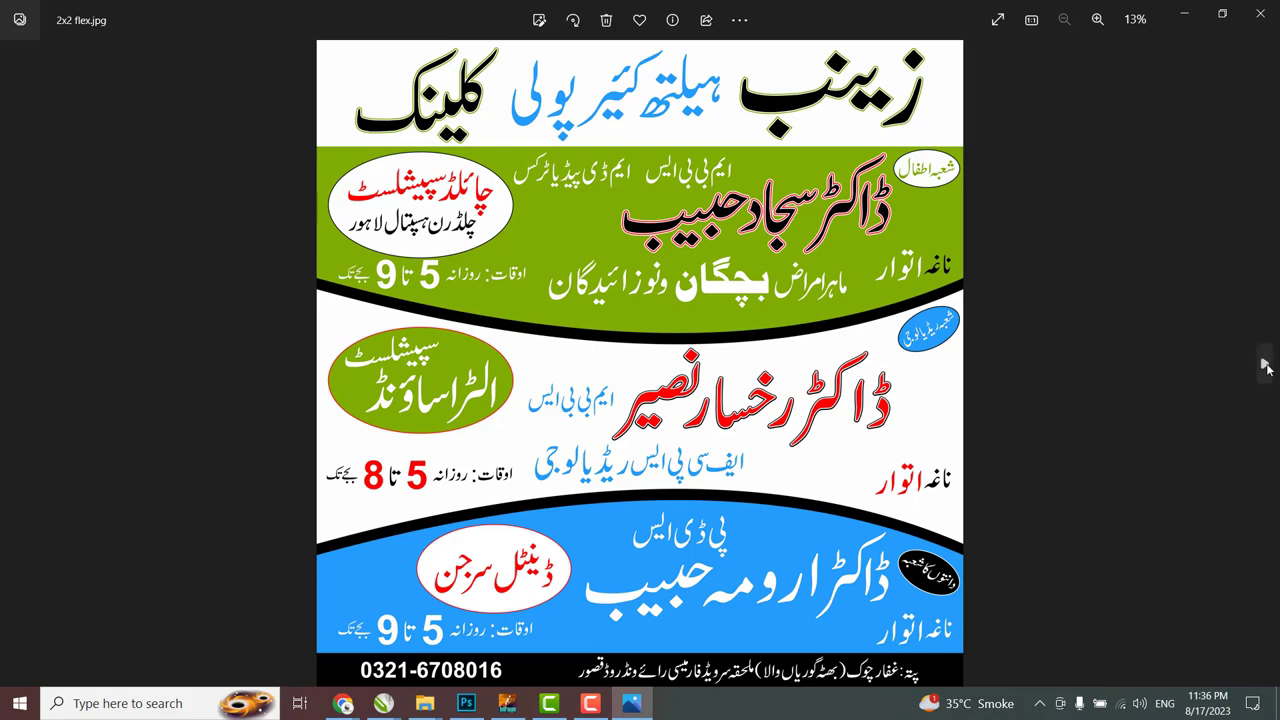
Inspect the Flex mockup's ultrasound and dental sections and contact strip closely, and bring up the 2x2 Flex August 2023 folder.
click(1266, 368)
scroll(588, 433, up, 5)
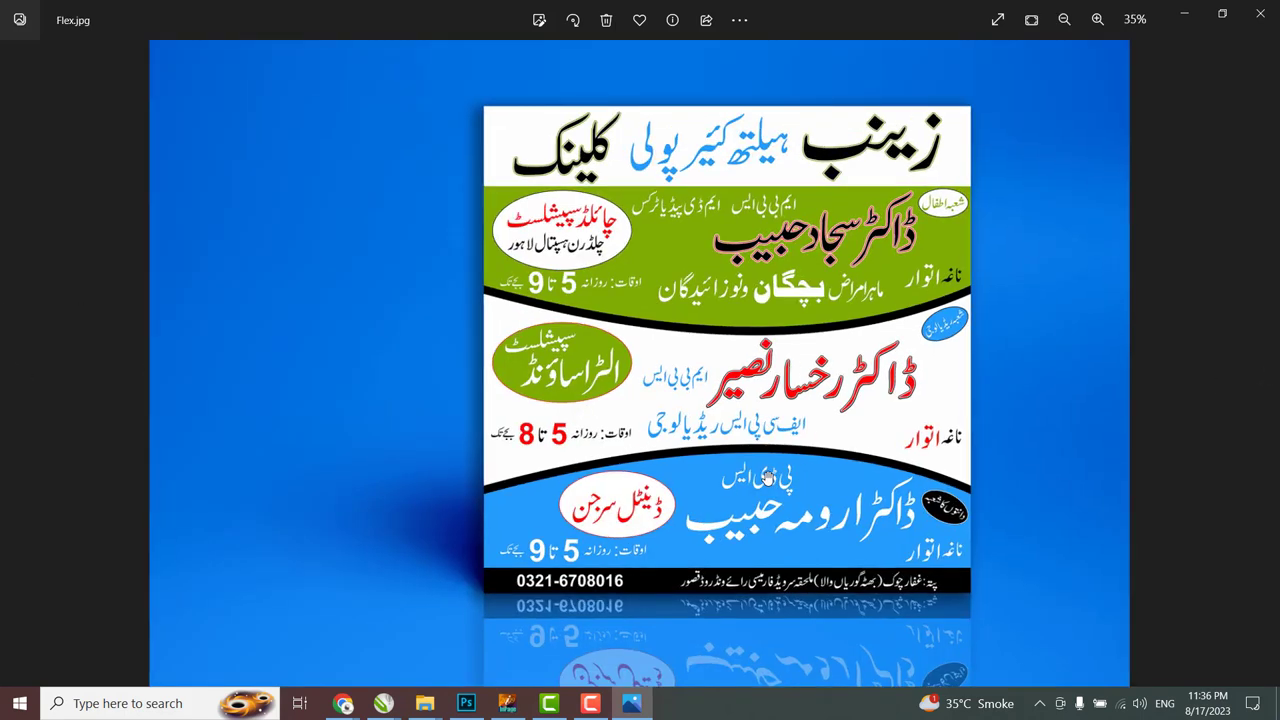
scroll(752, 265, up, 5)
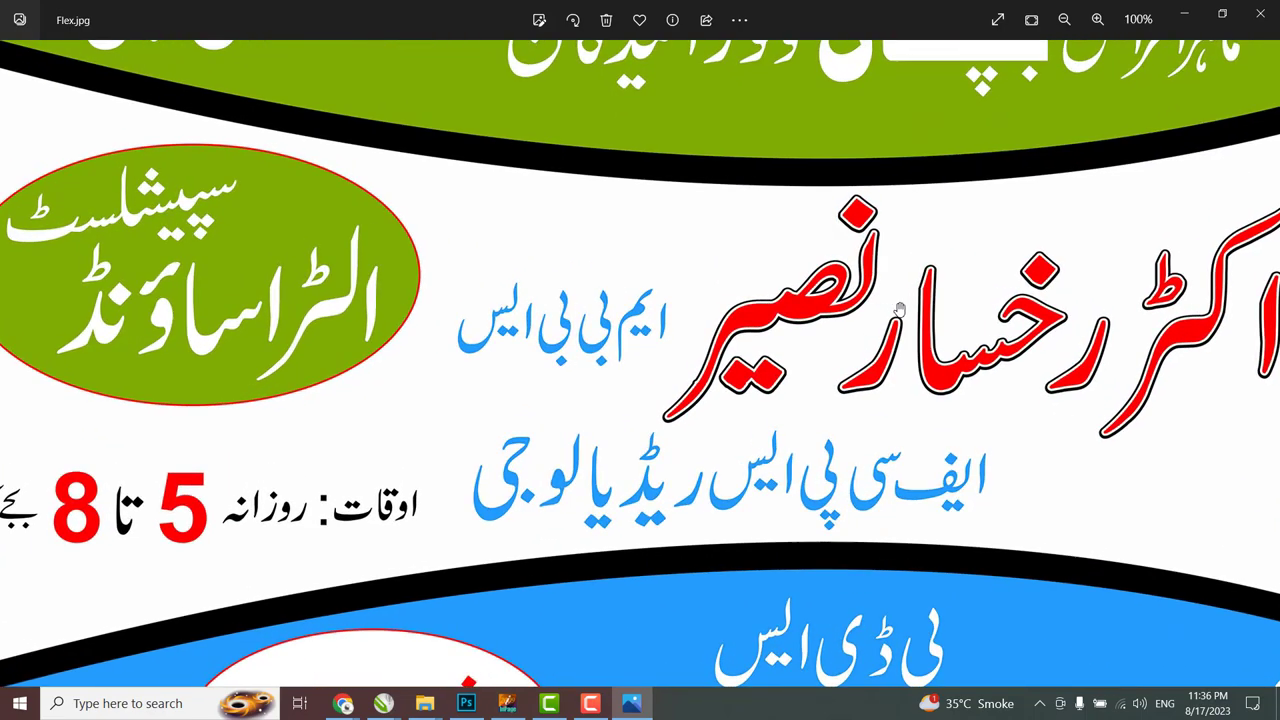
scroll(384, 370, down, 5)
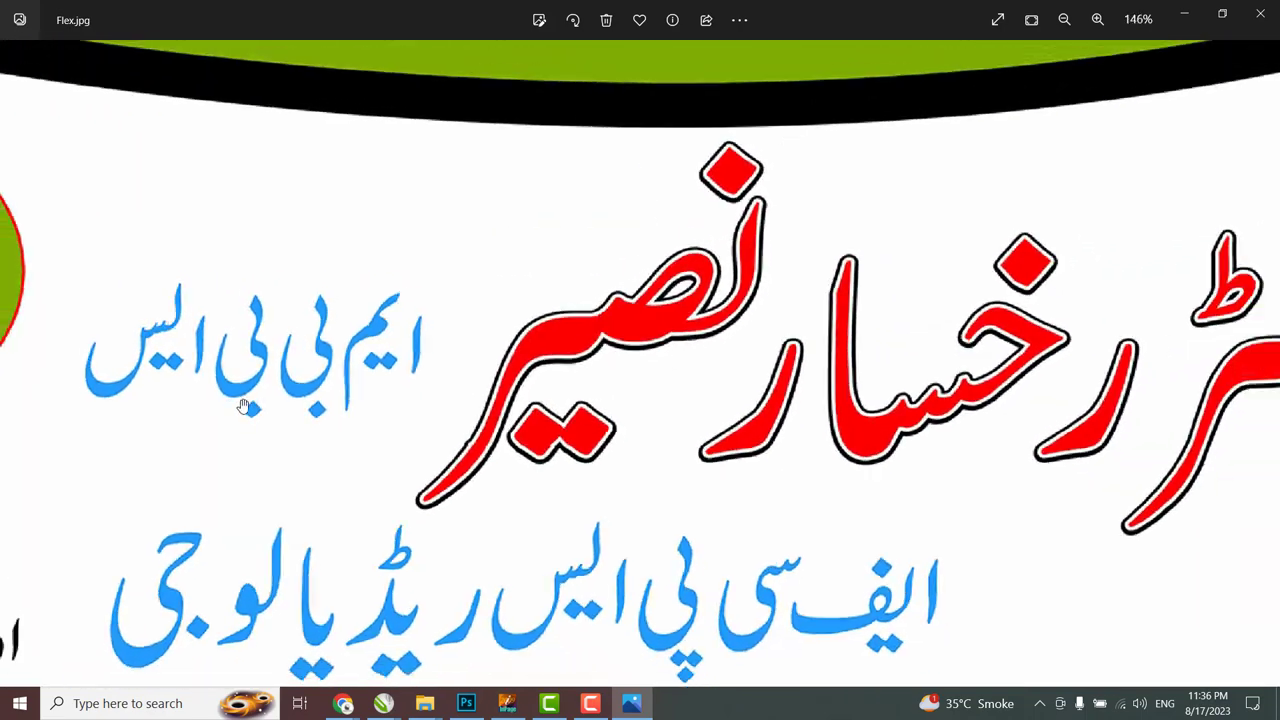
scroll(815, 335, down, 5)
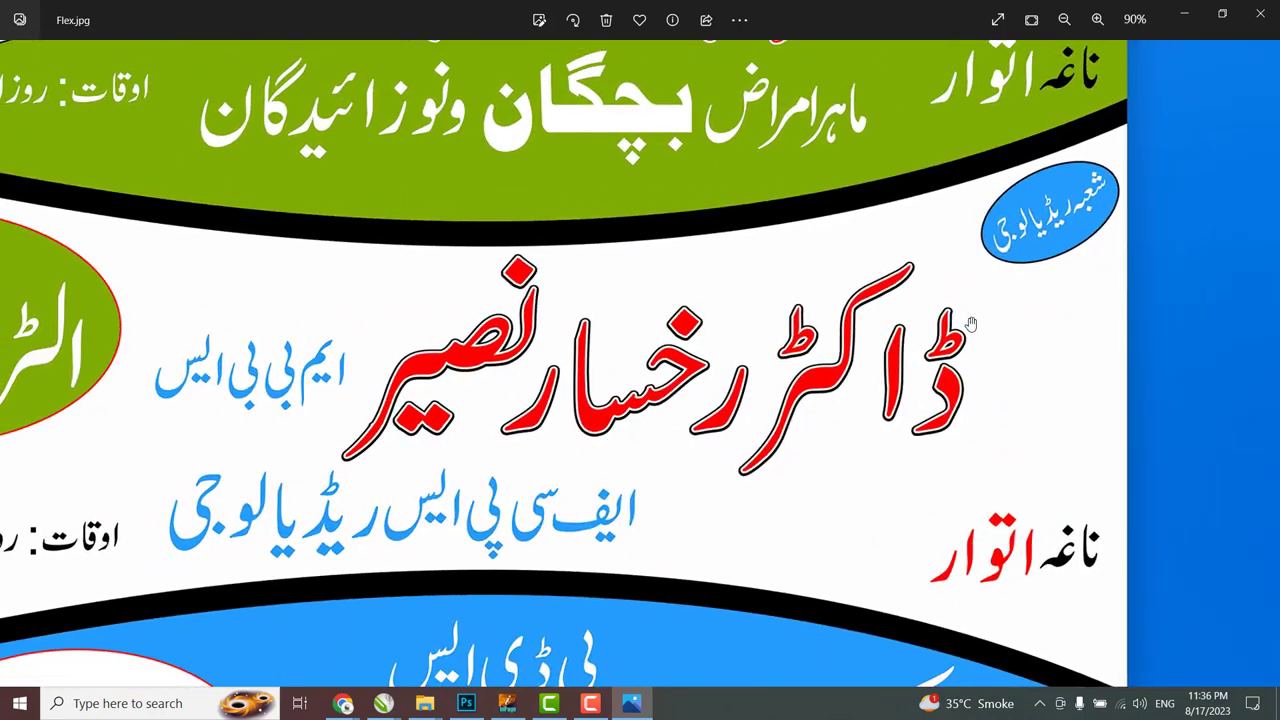
scroll(975, 328, down, 3)
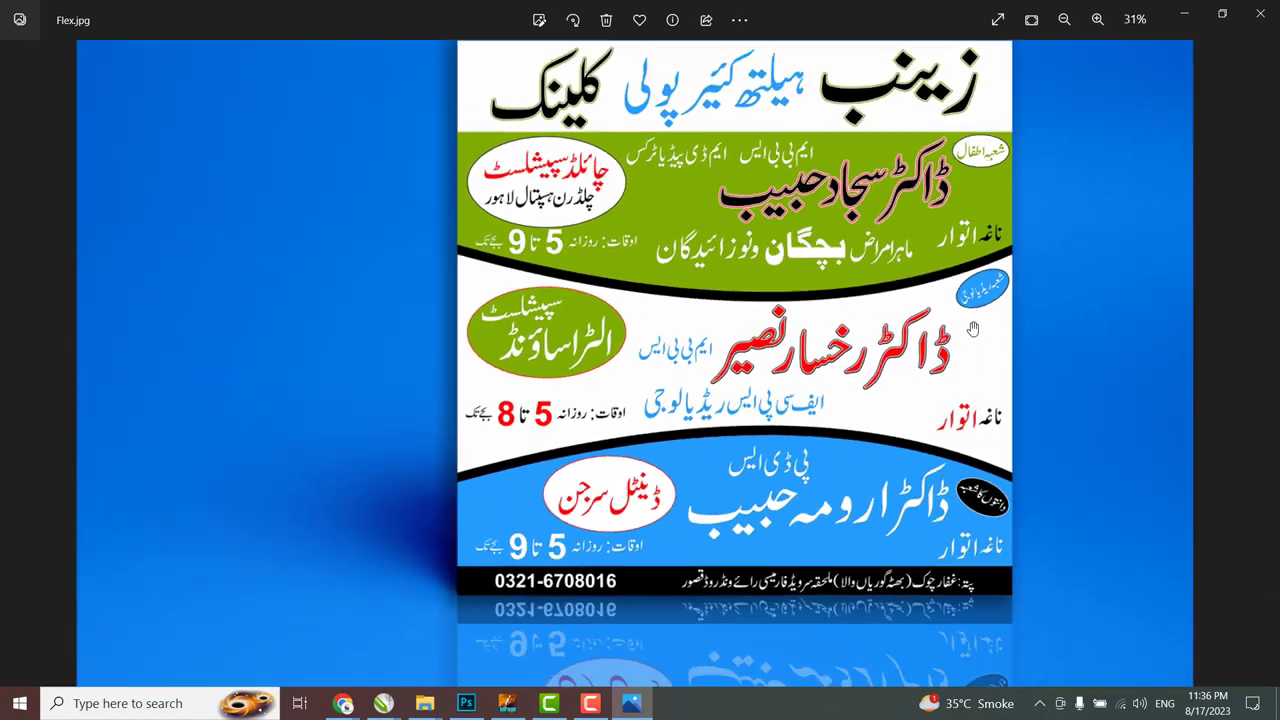
scroll(970, 333, up, 5)
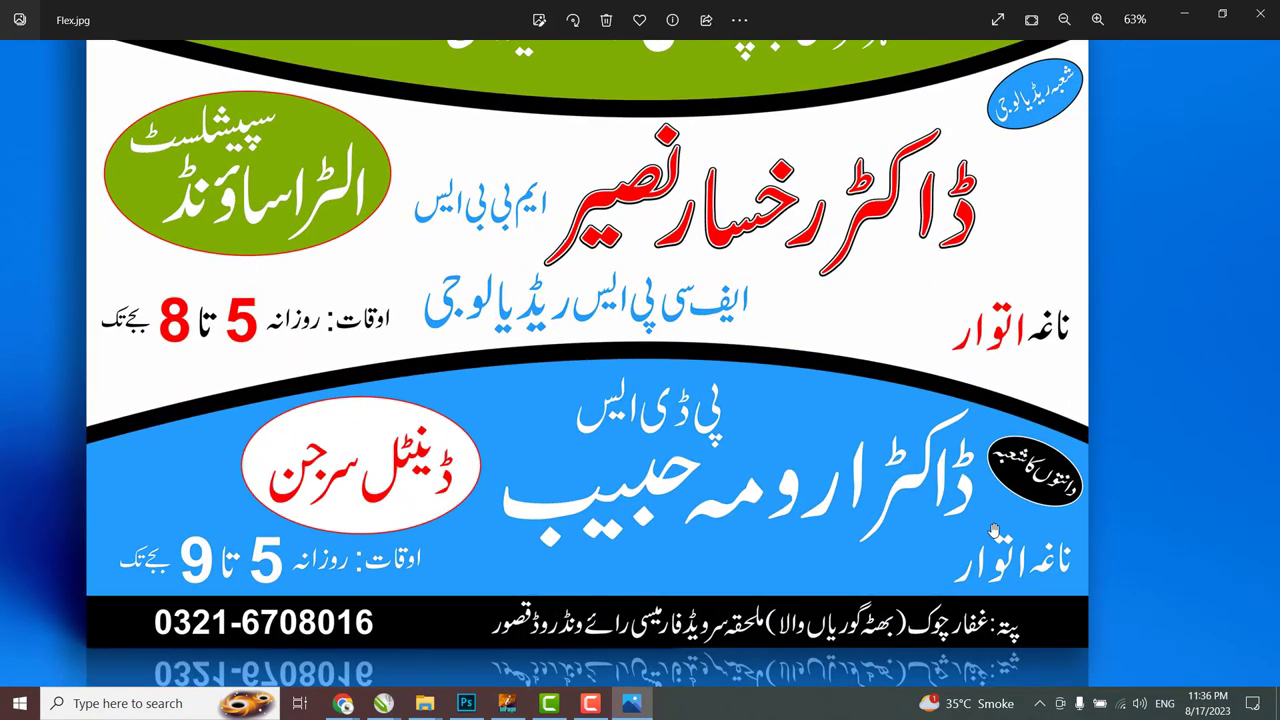
scroll(994, 530, down, 5)
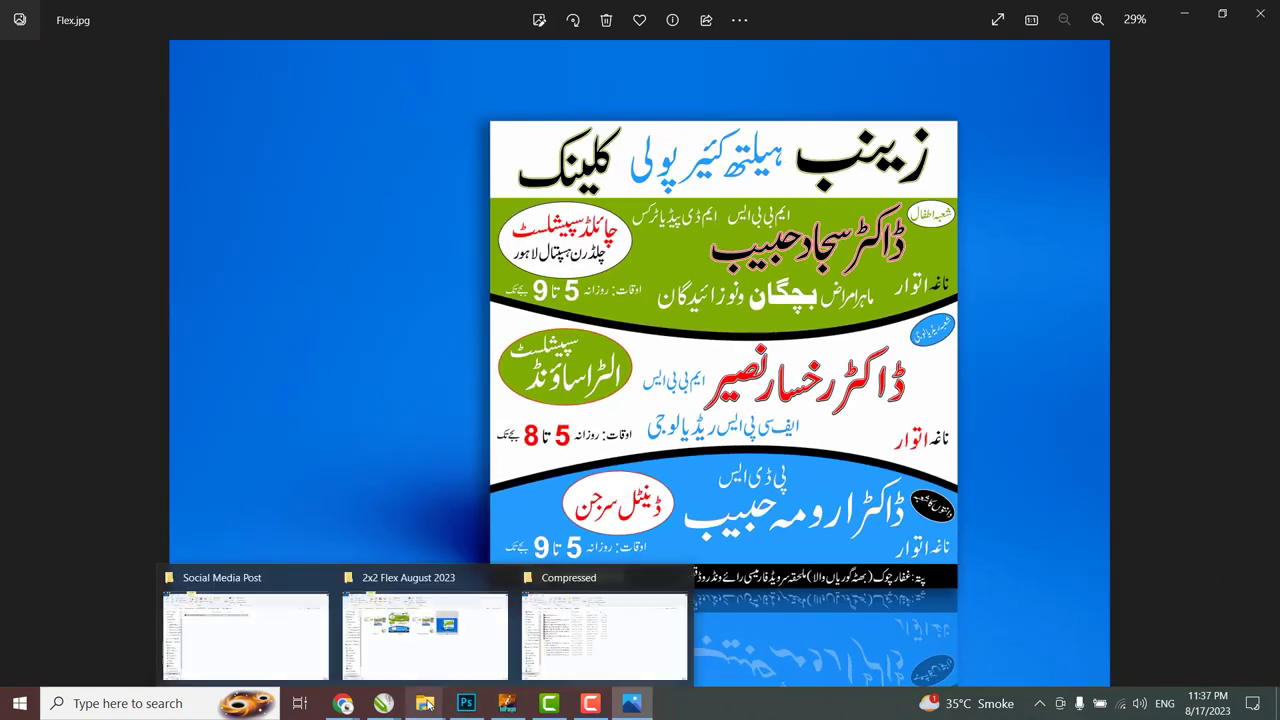
click(424, 635)
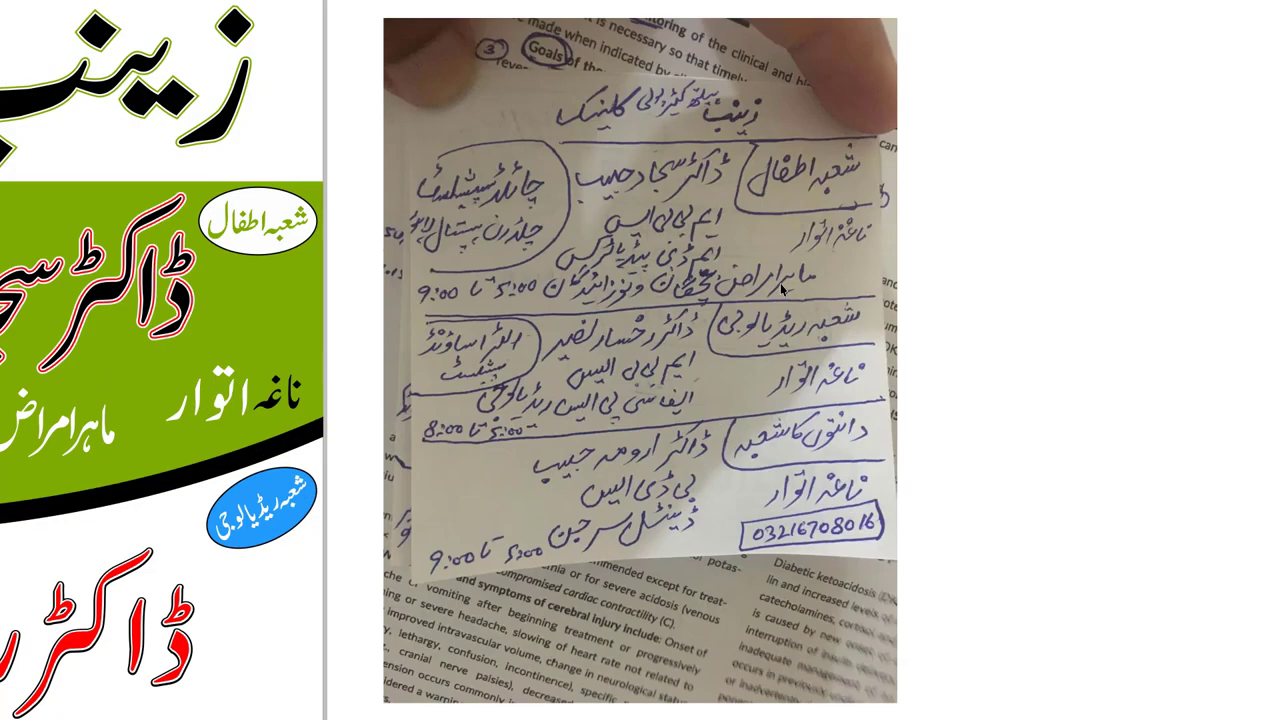